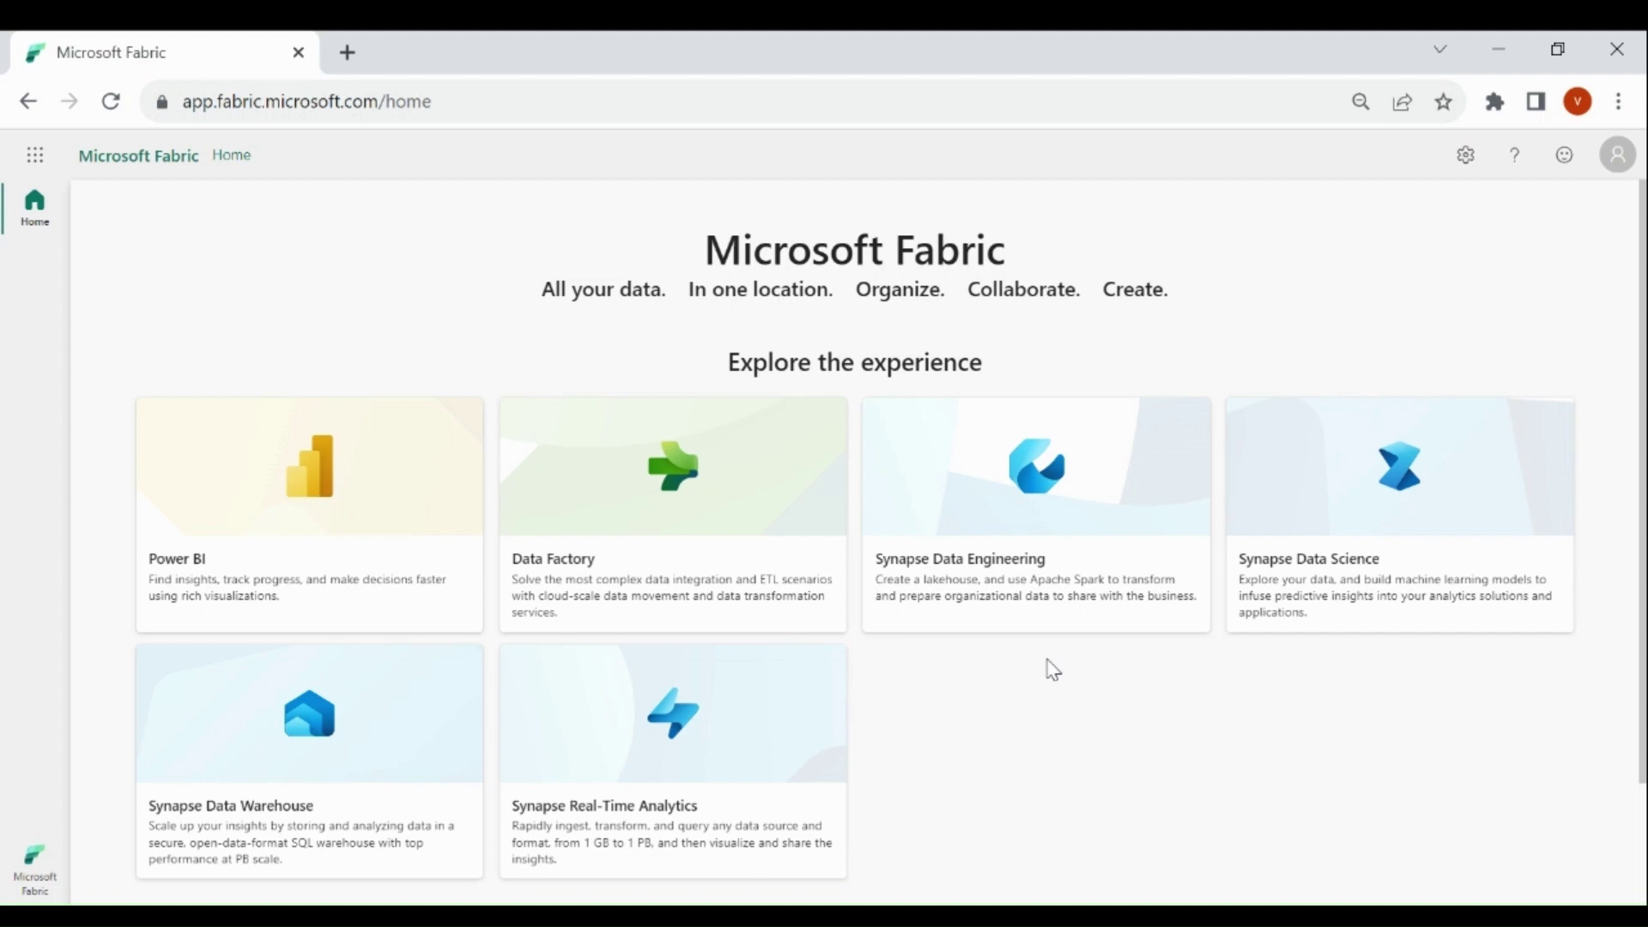
# Switch to the Synapse Real-Time Analytics experience and open the Dataverse Academy workspace
pyautogui.click(36, 865)
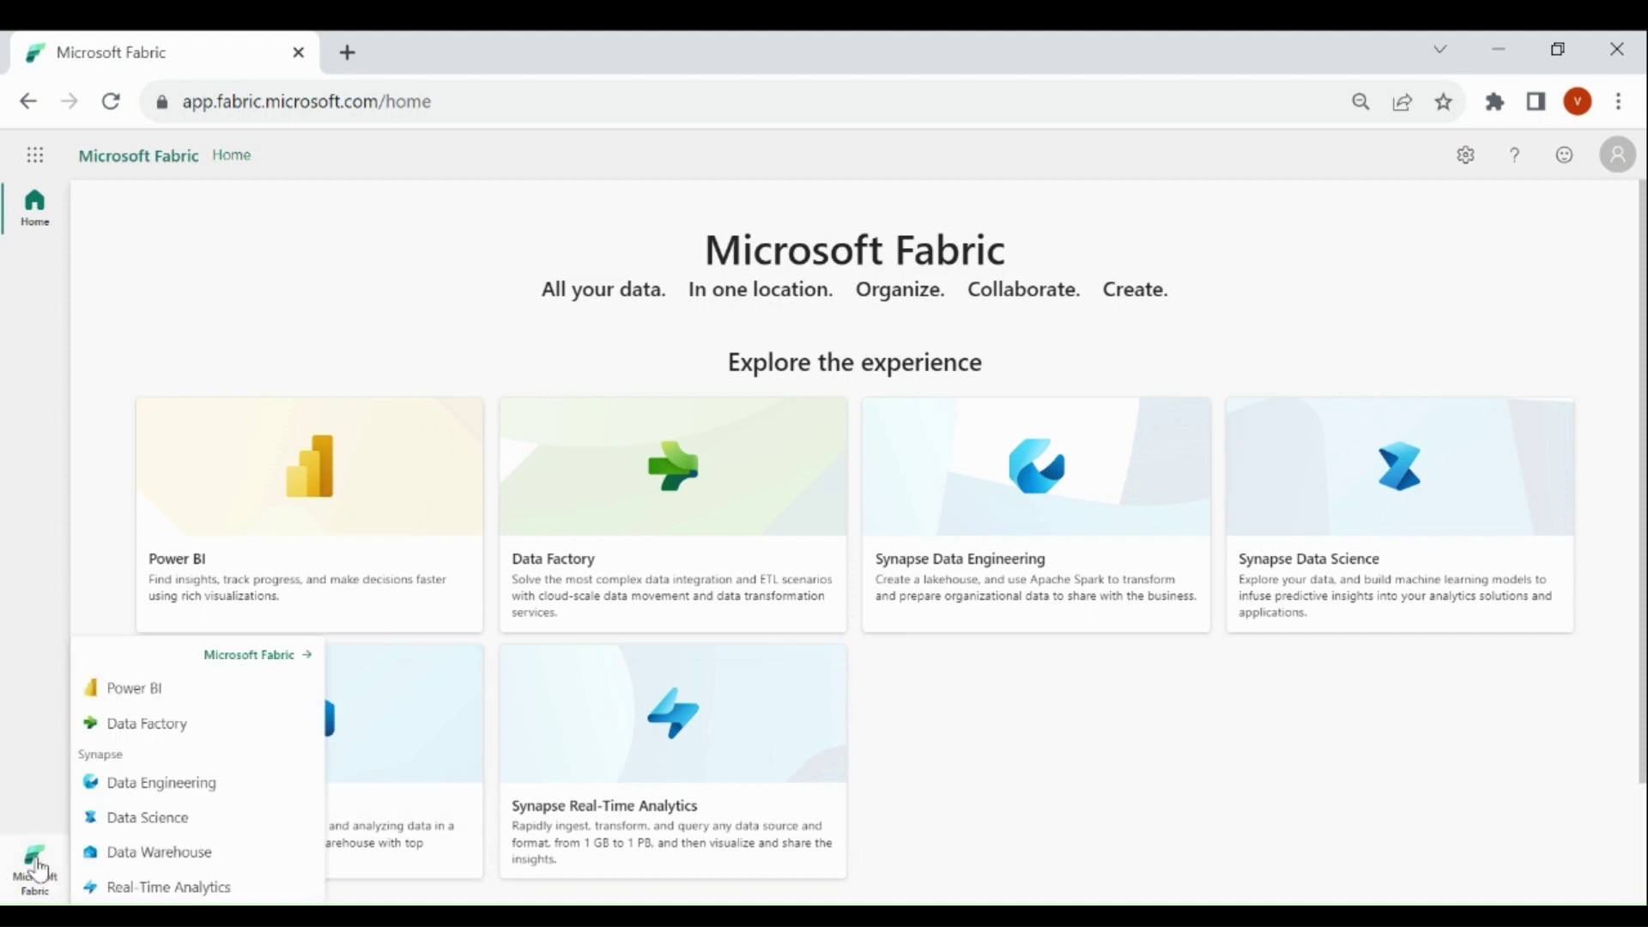
pyautogui.click(165, 890)
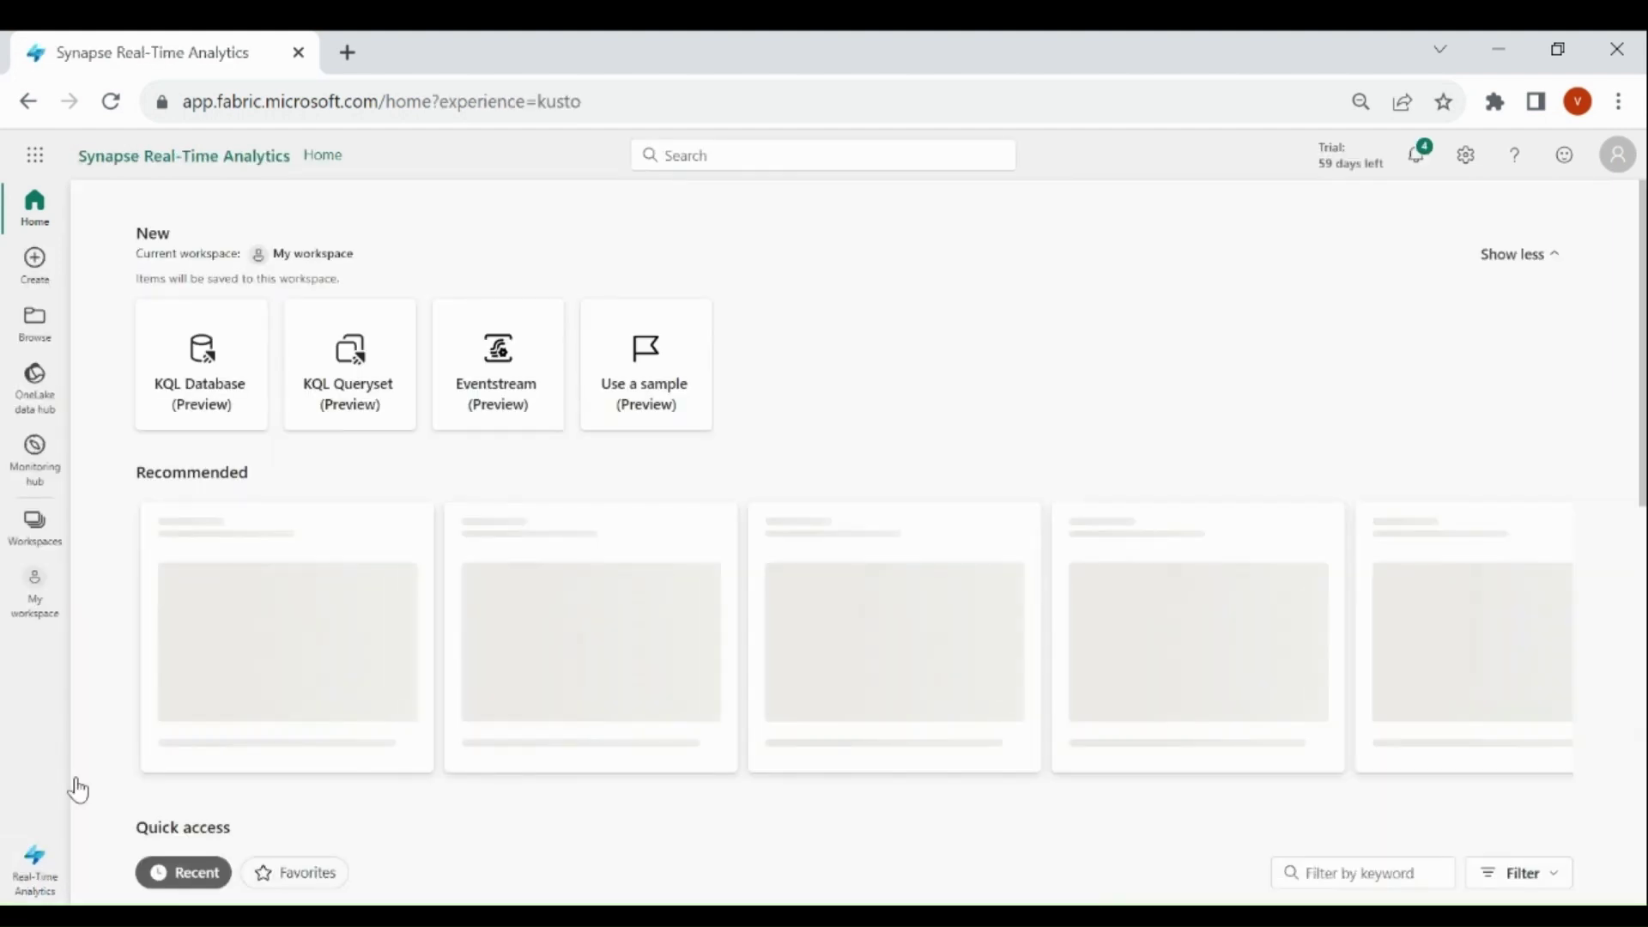
pyautogui.click(17, 531)
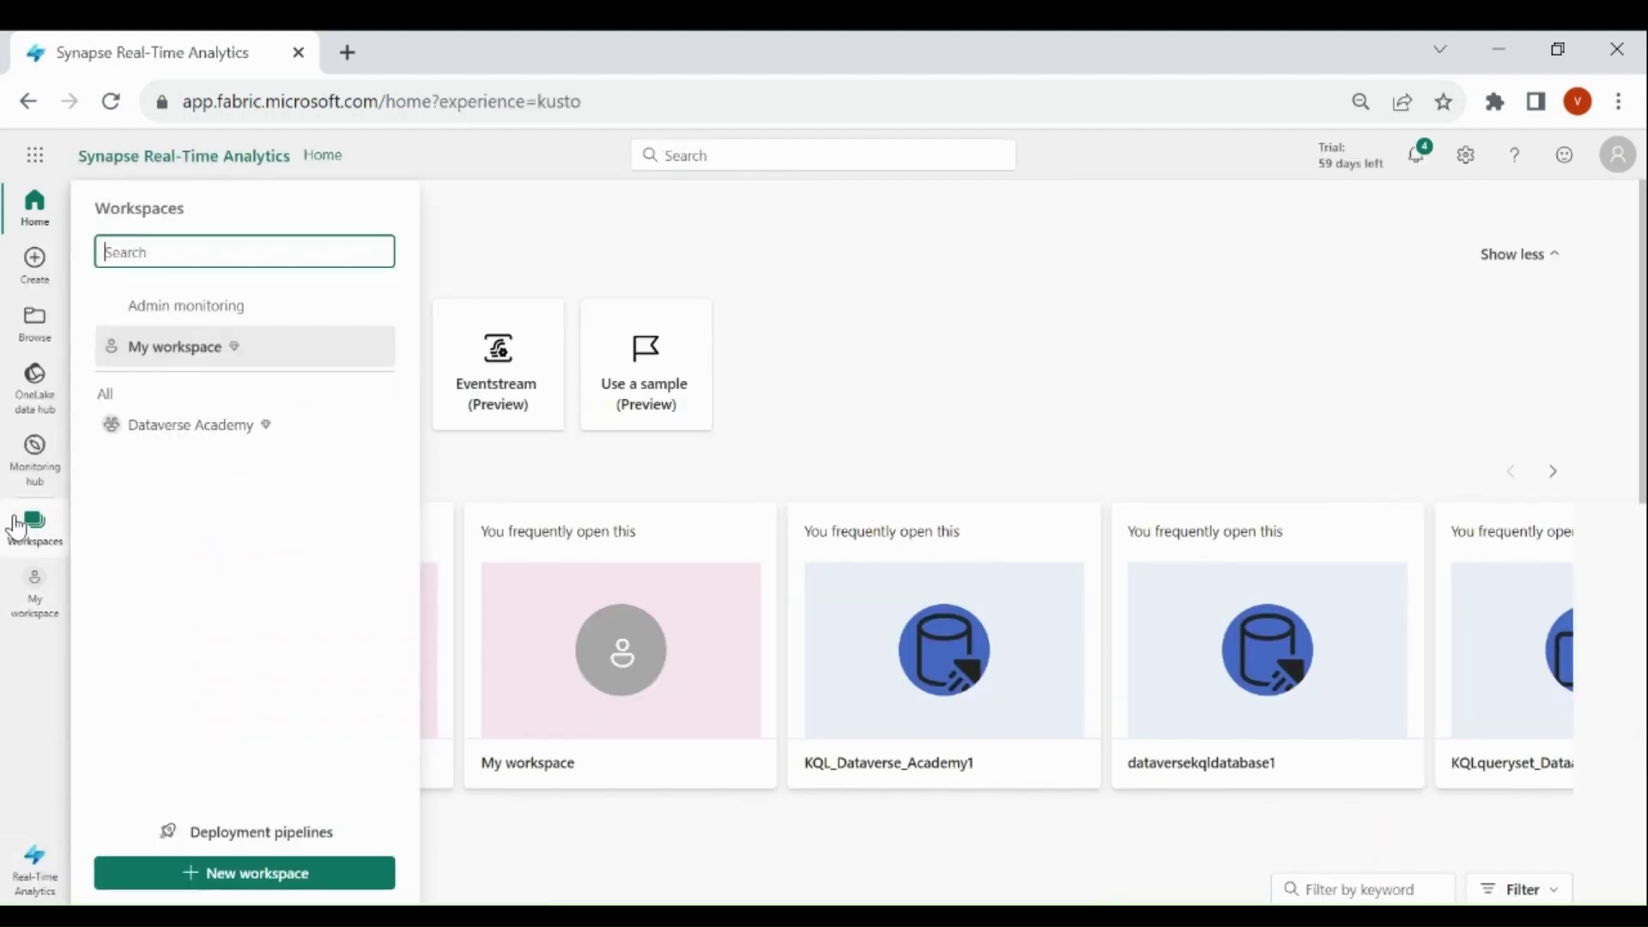
pyautogui.click(186, 439)
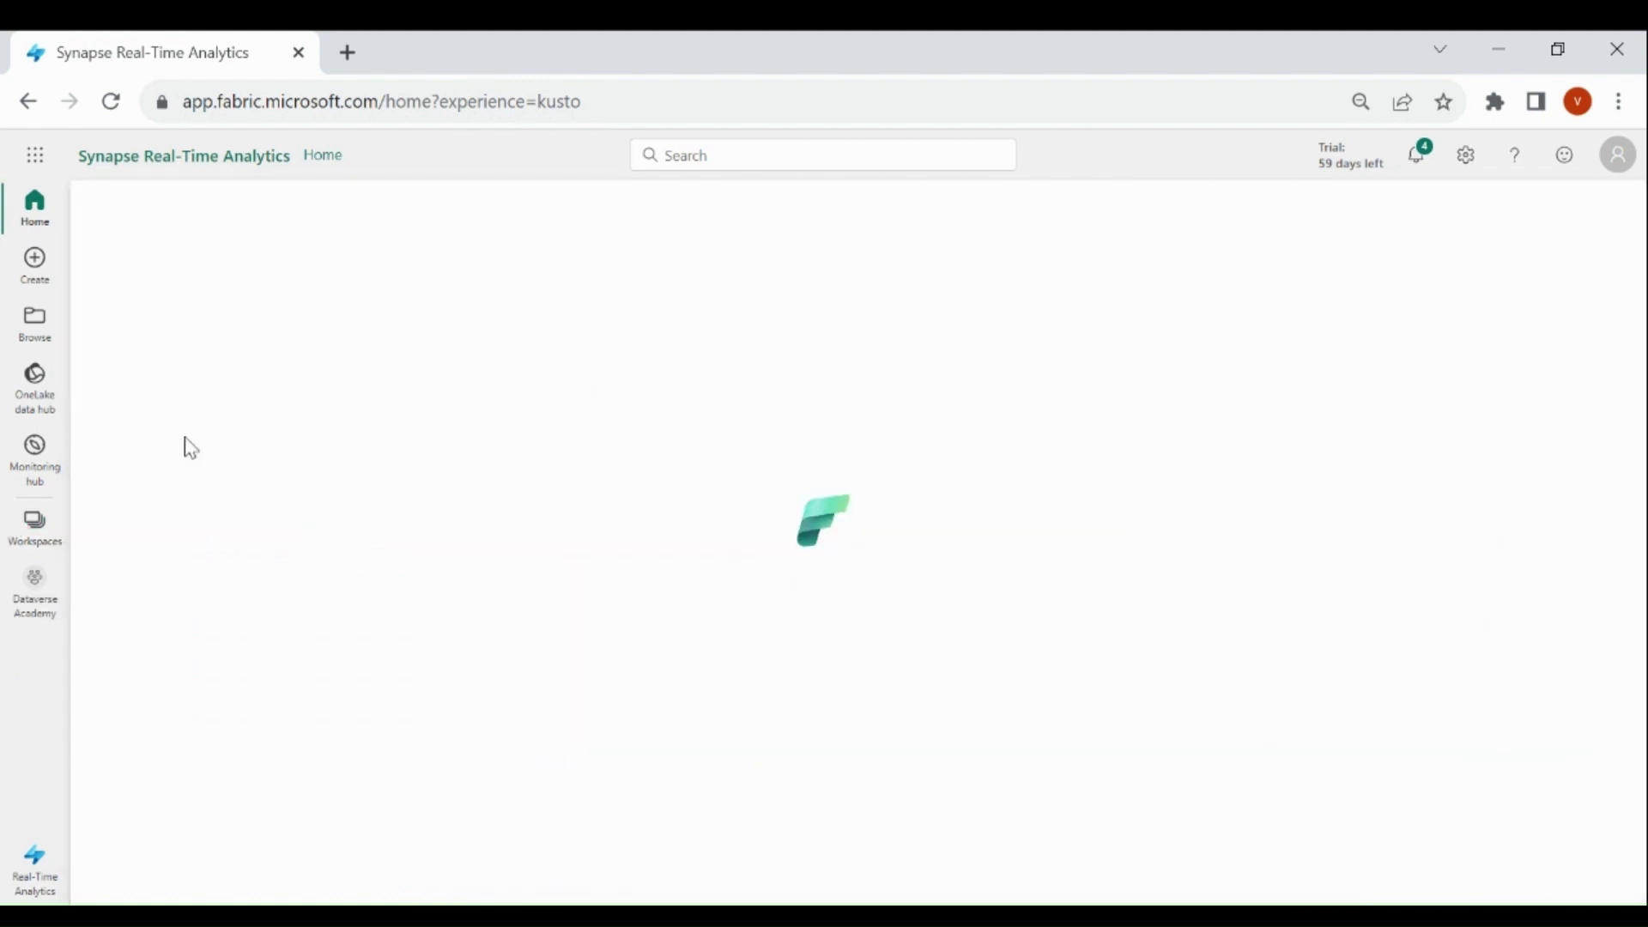
# Create a new Eventstream named Eventstream_Bank_Acc in the Dataverse Academy workspace
pyautogui.click(137, 270)
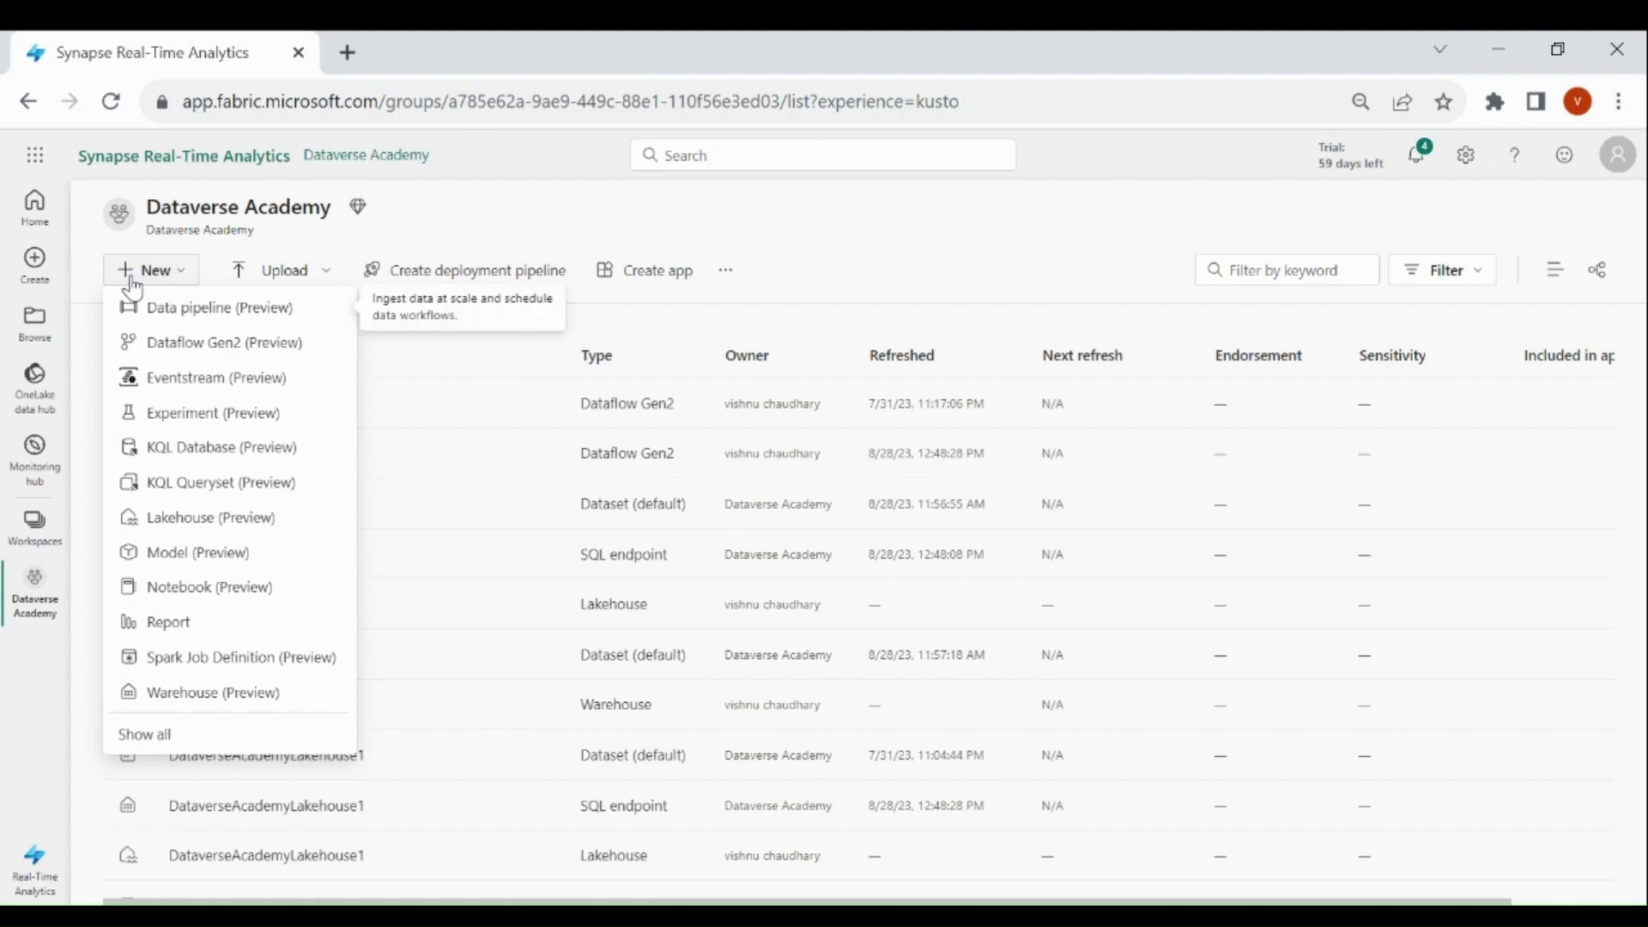
pyautogui.click(170, 379)
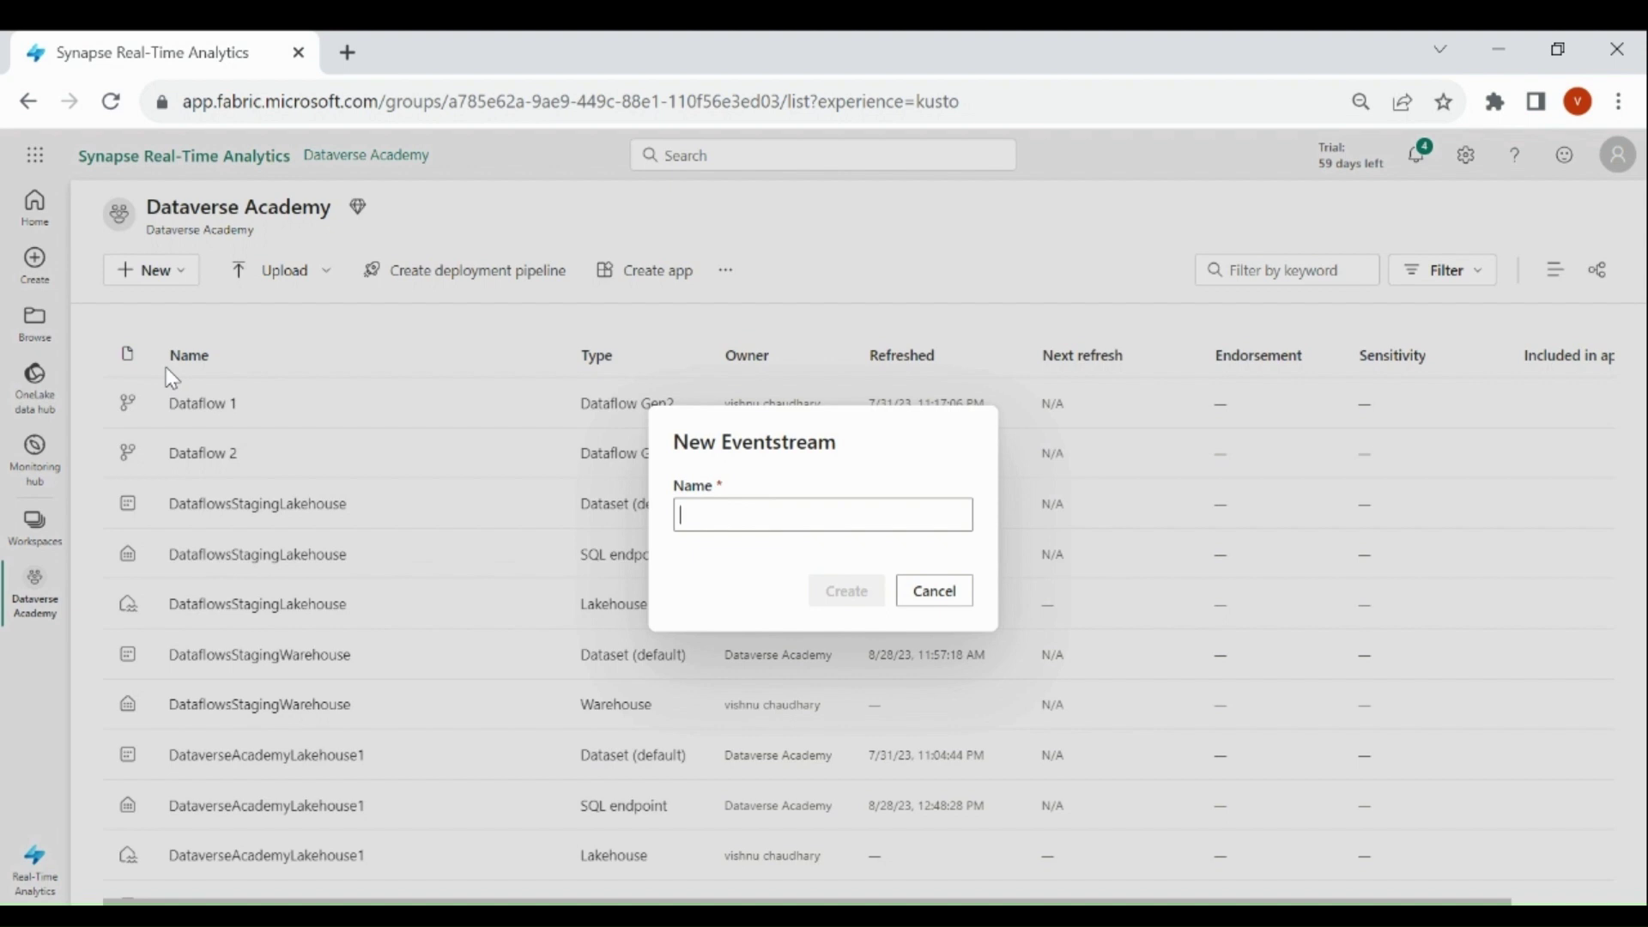
pyautogui.write('Eventstream_Bank_Acc')
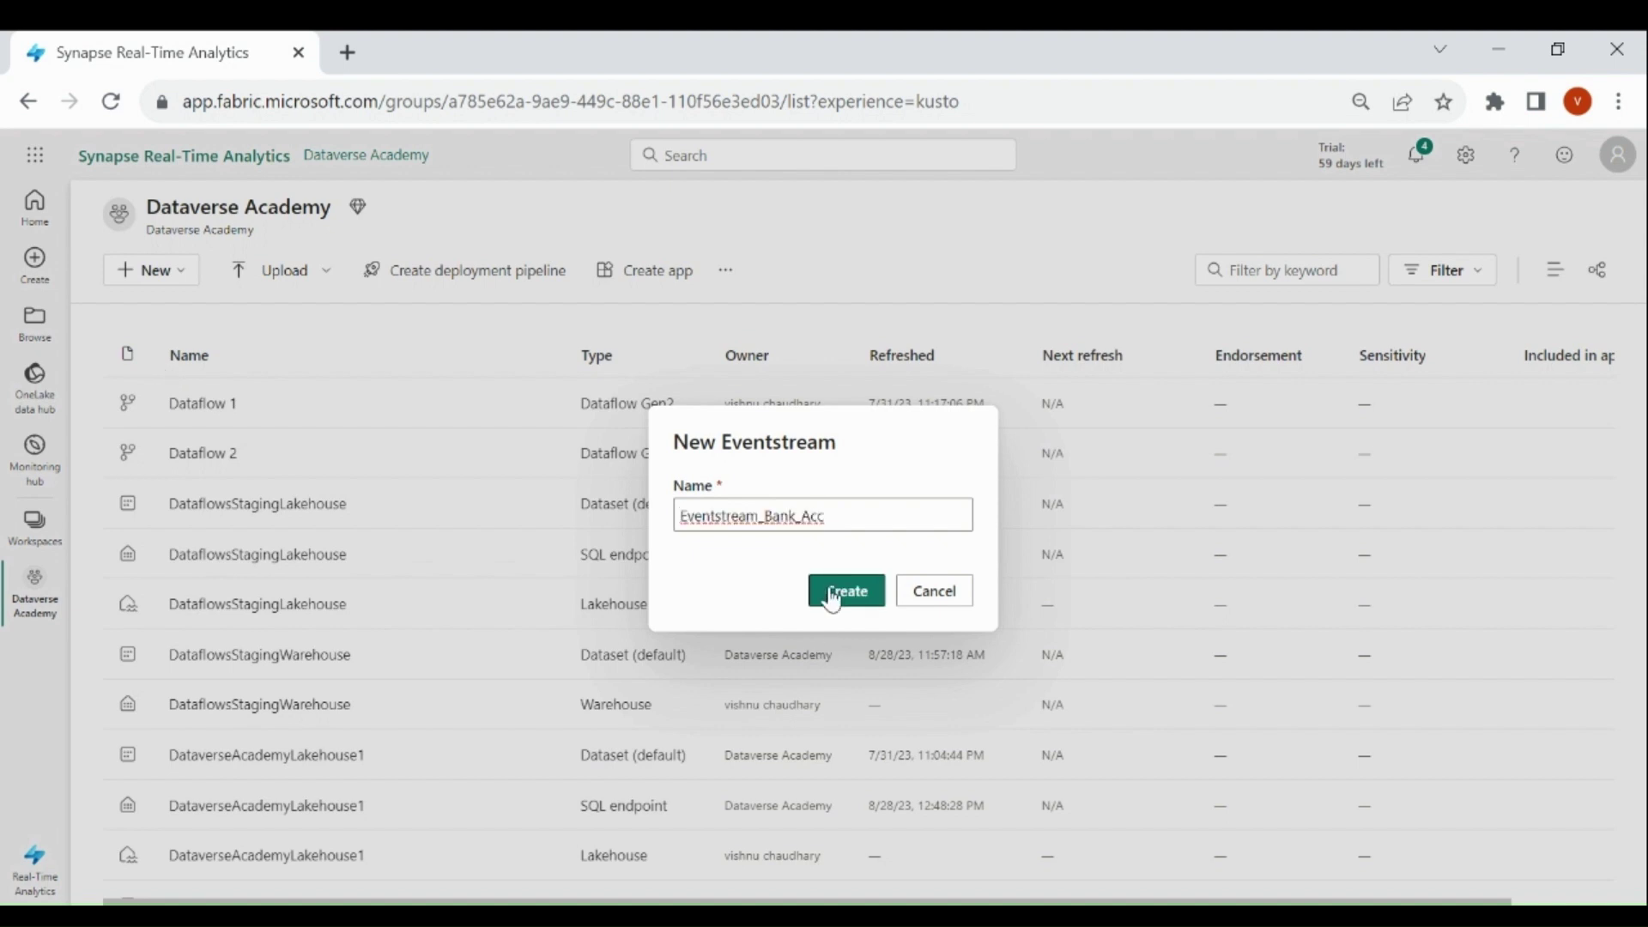
pyautogui.click(836, 593)
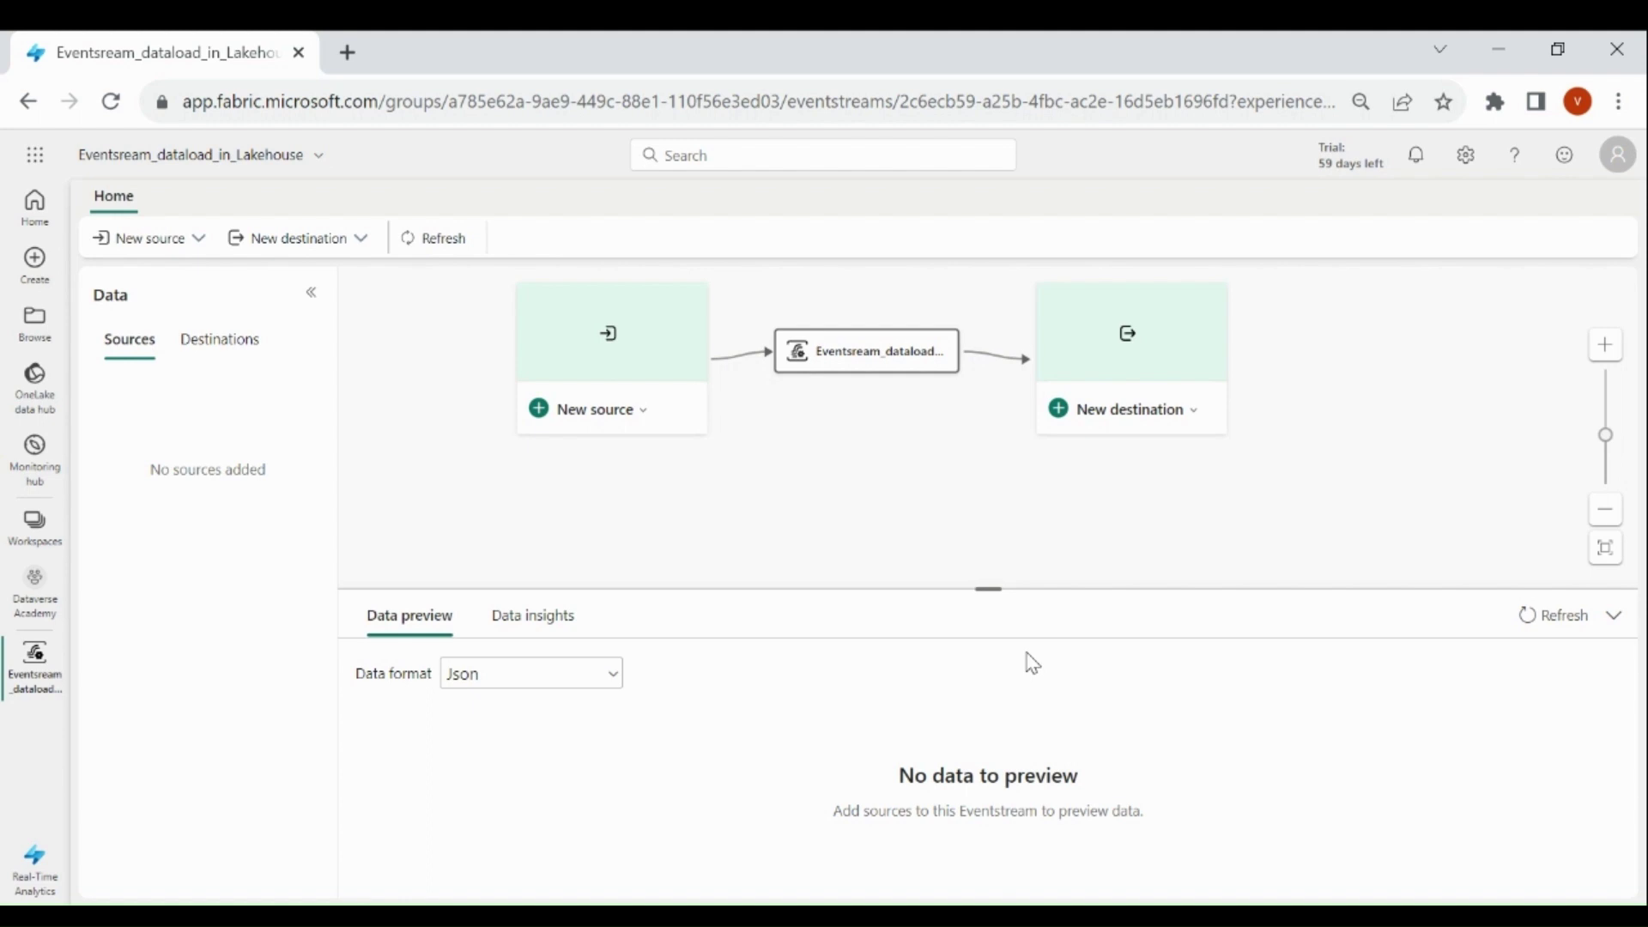
# Review the source types and destination types available for the eventstream
pyautogui.click(645, 412)
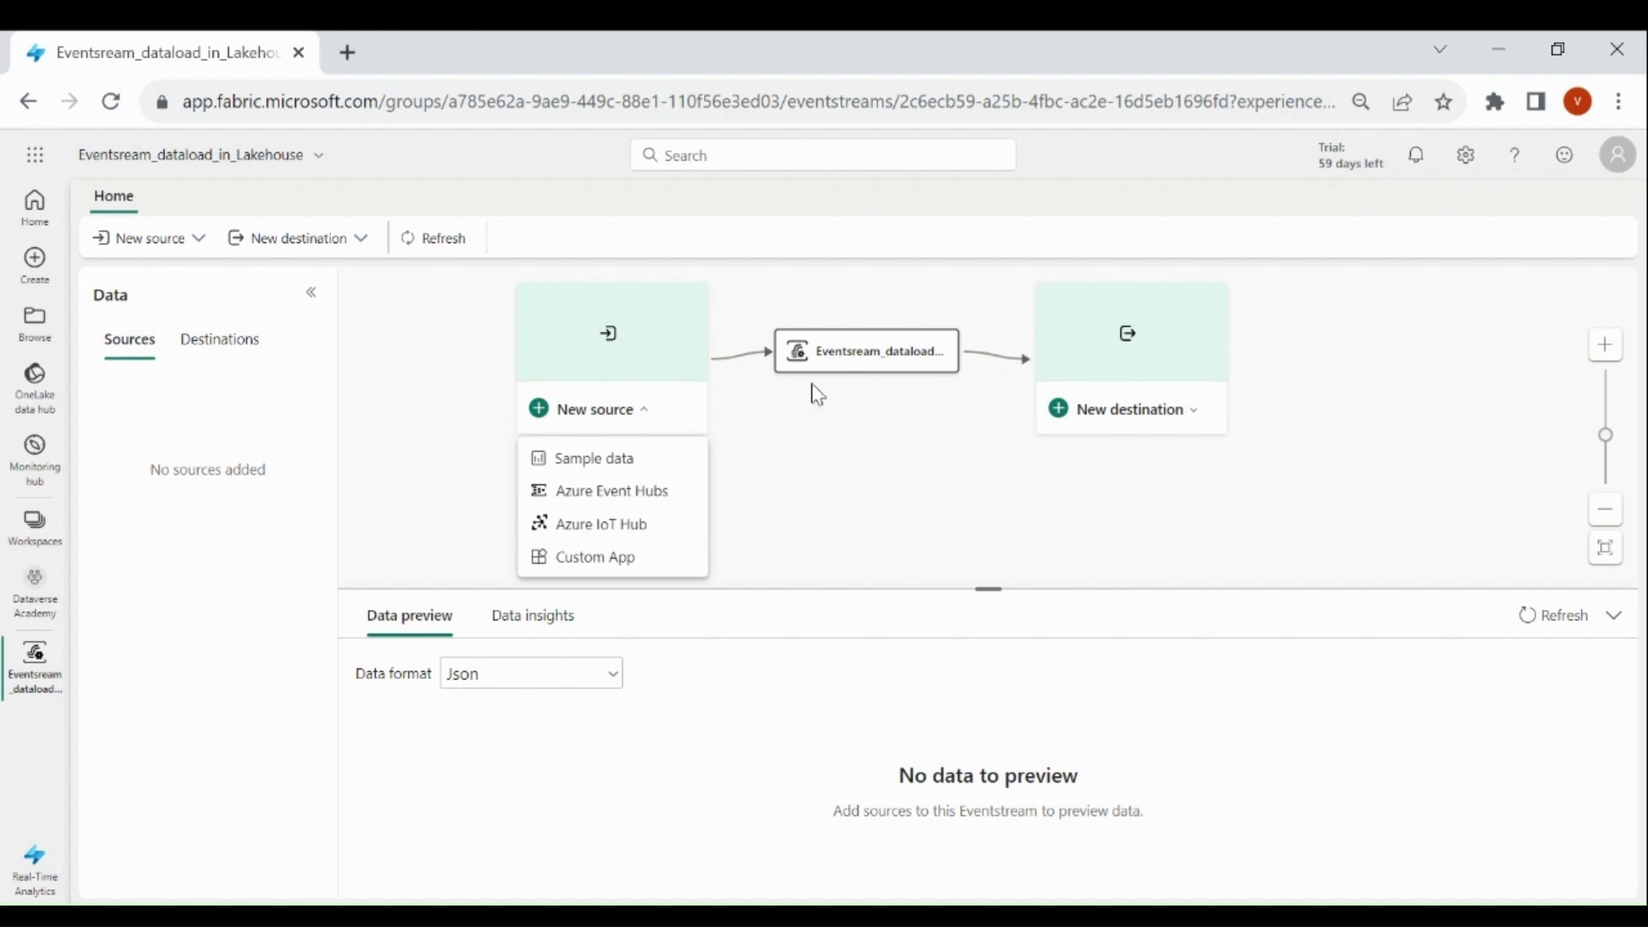
pyautogui.click(915, 381)
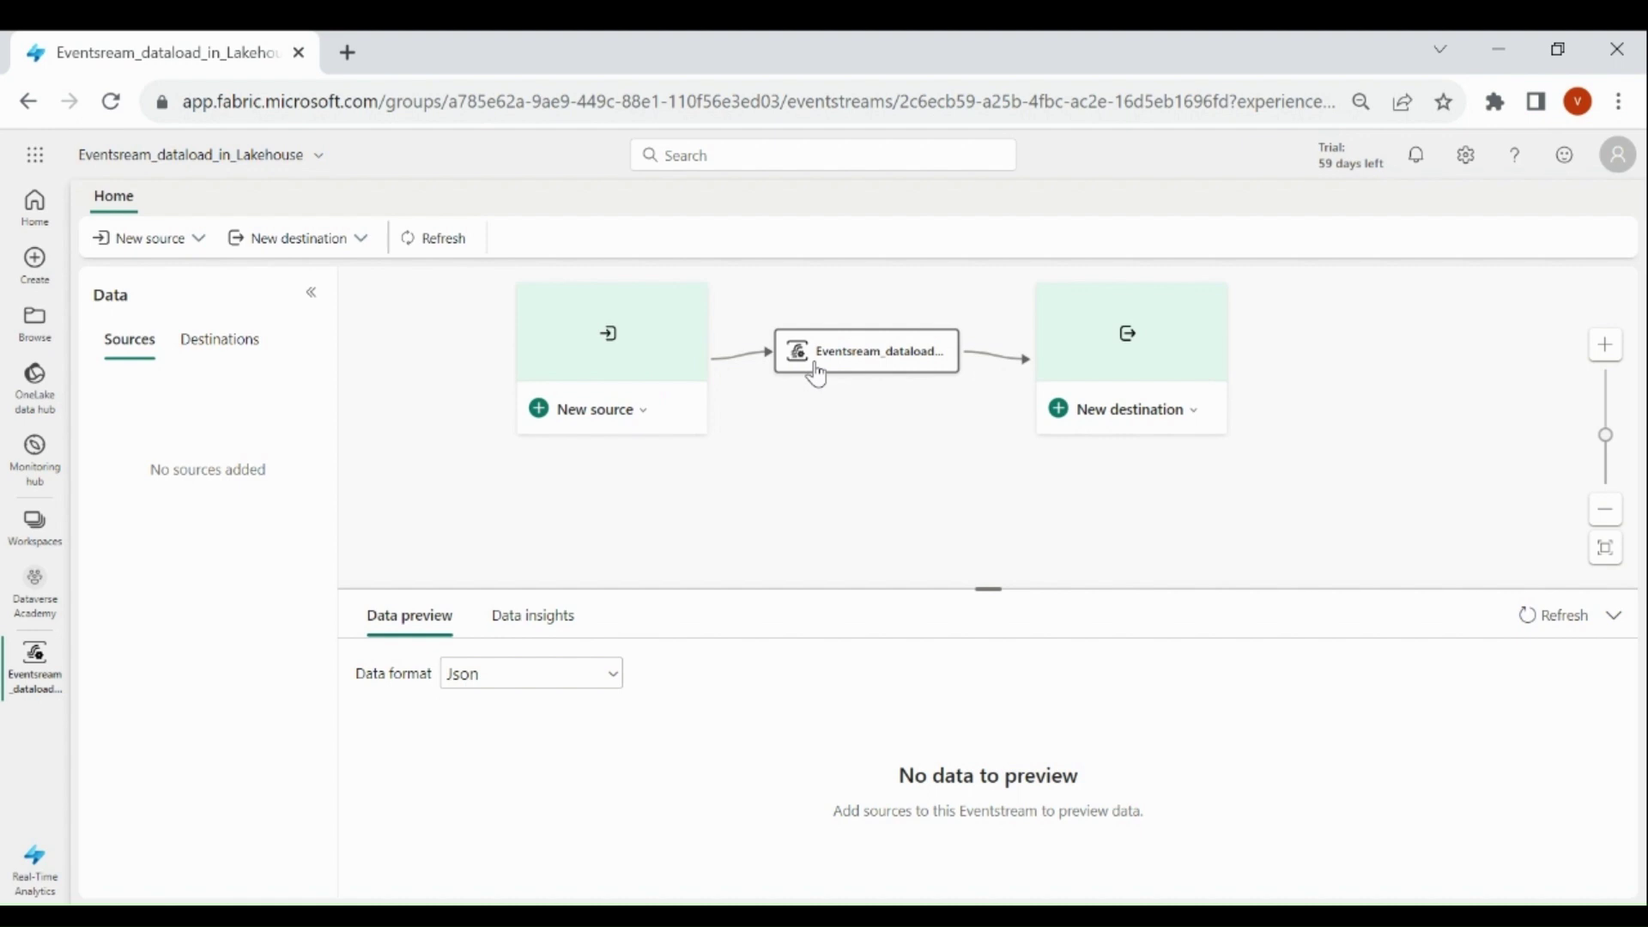
pyautogui.click(1191, 414)
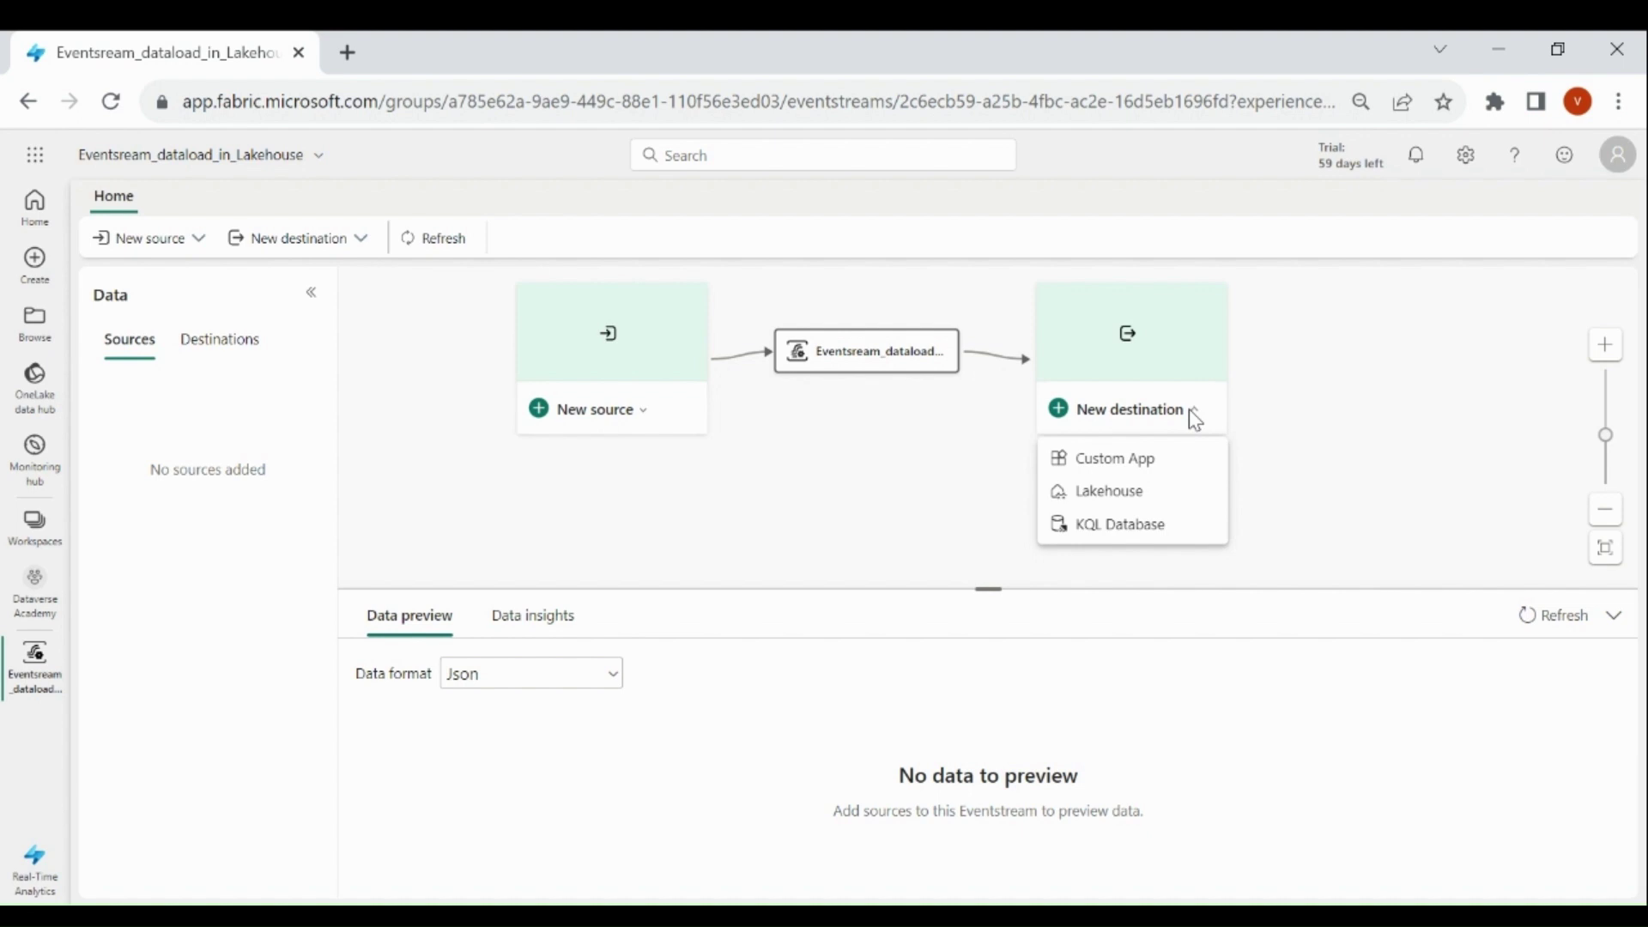
pyautogui.click(922, 513)
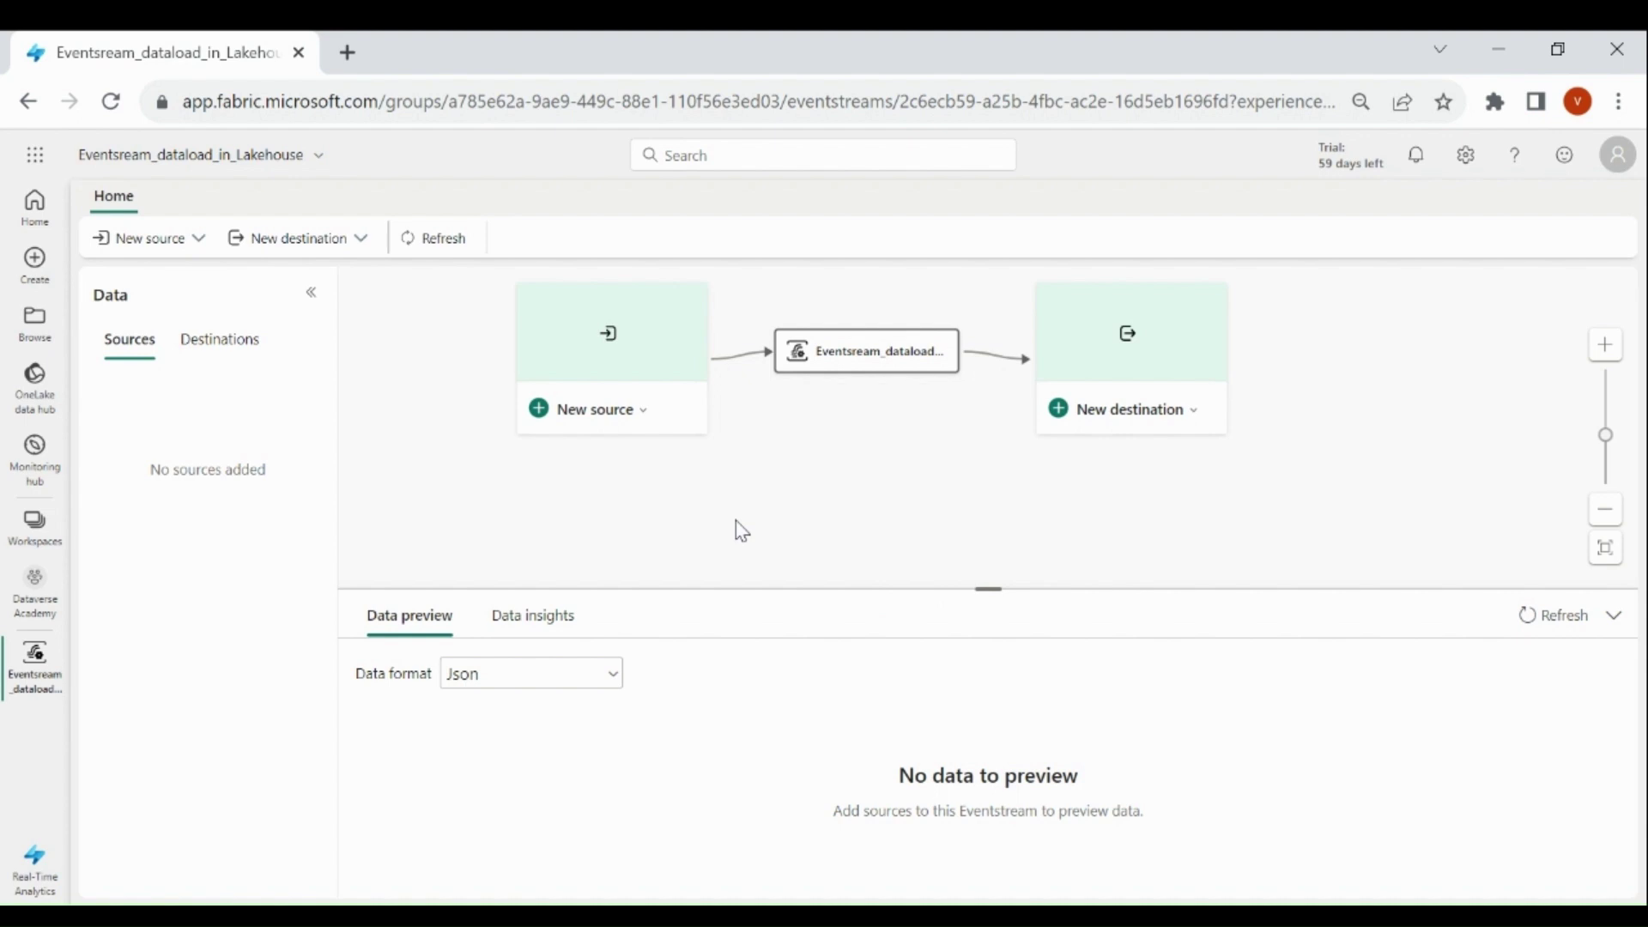
# Add a sample data source named YellowTaxi to the eventstream, using the Yellow Taxi sample data
pyautogui.click(647, 412)
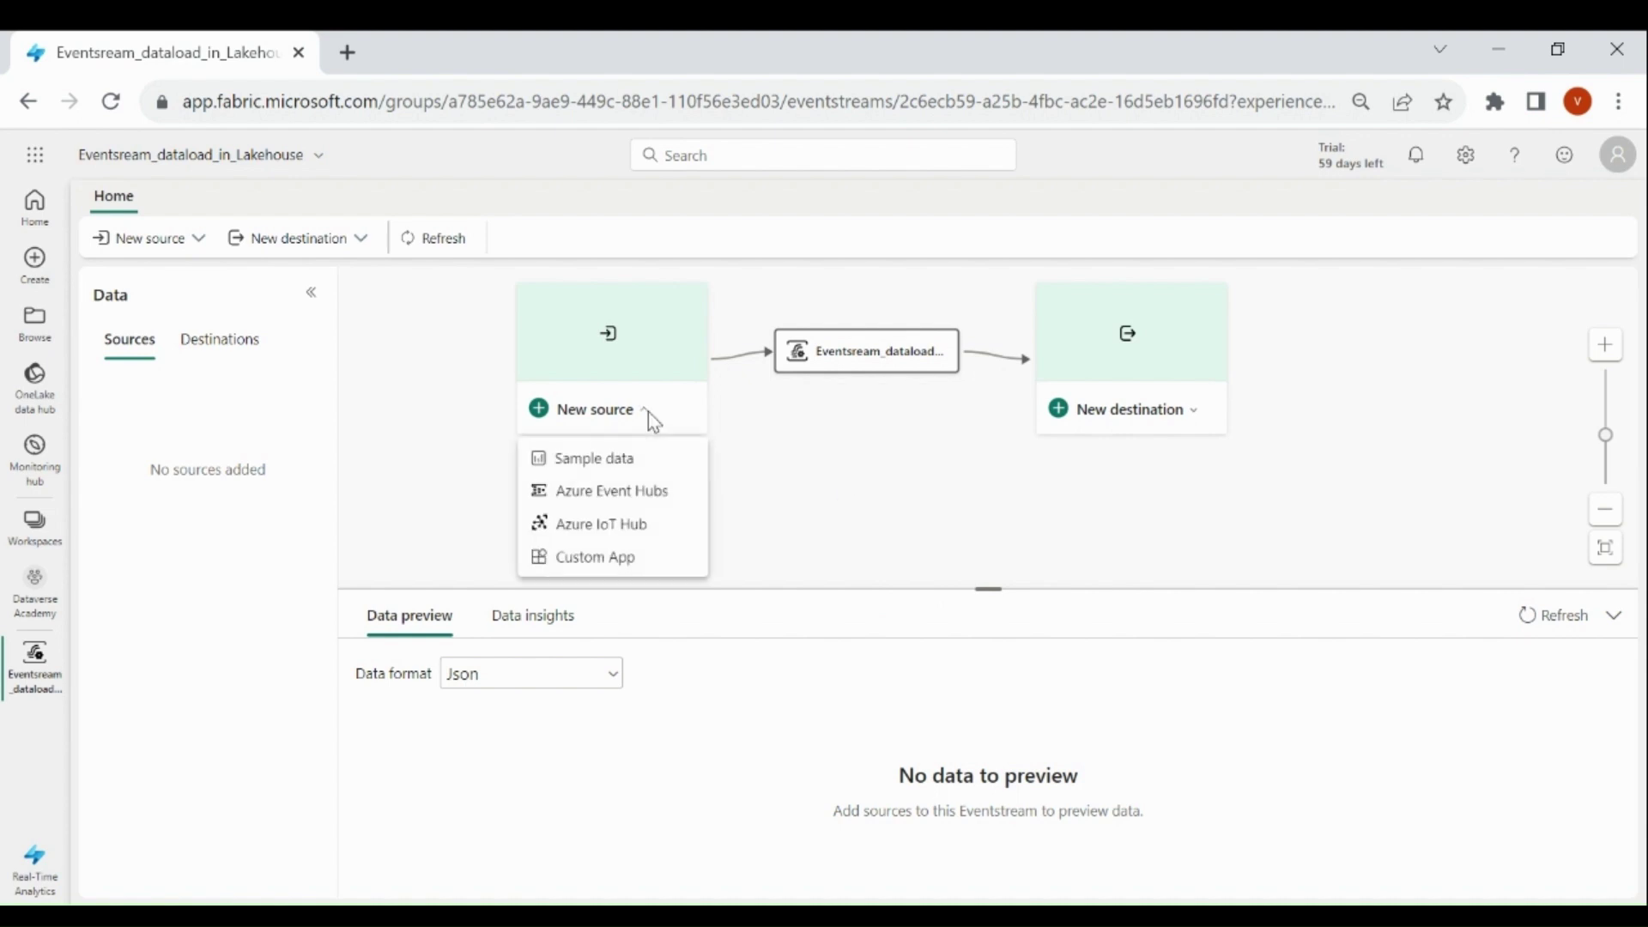
pyautogui.click(626, 464)
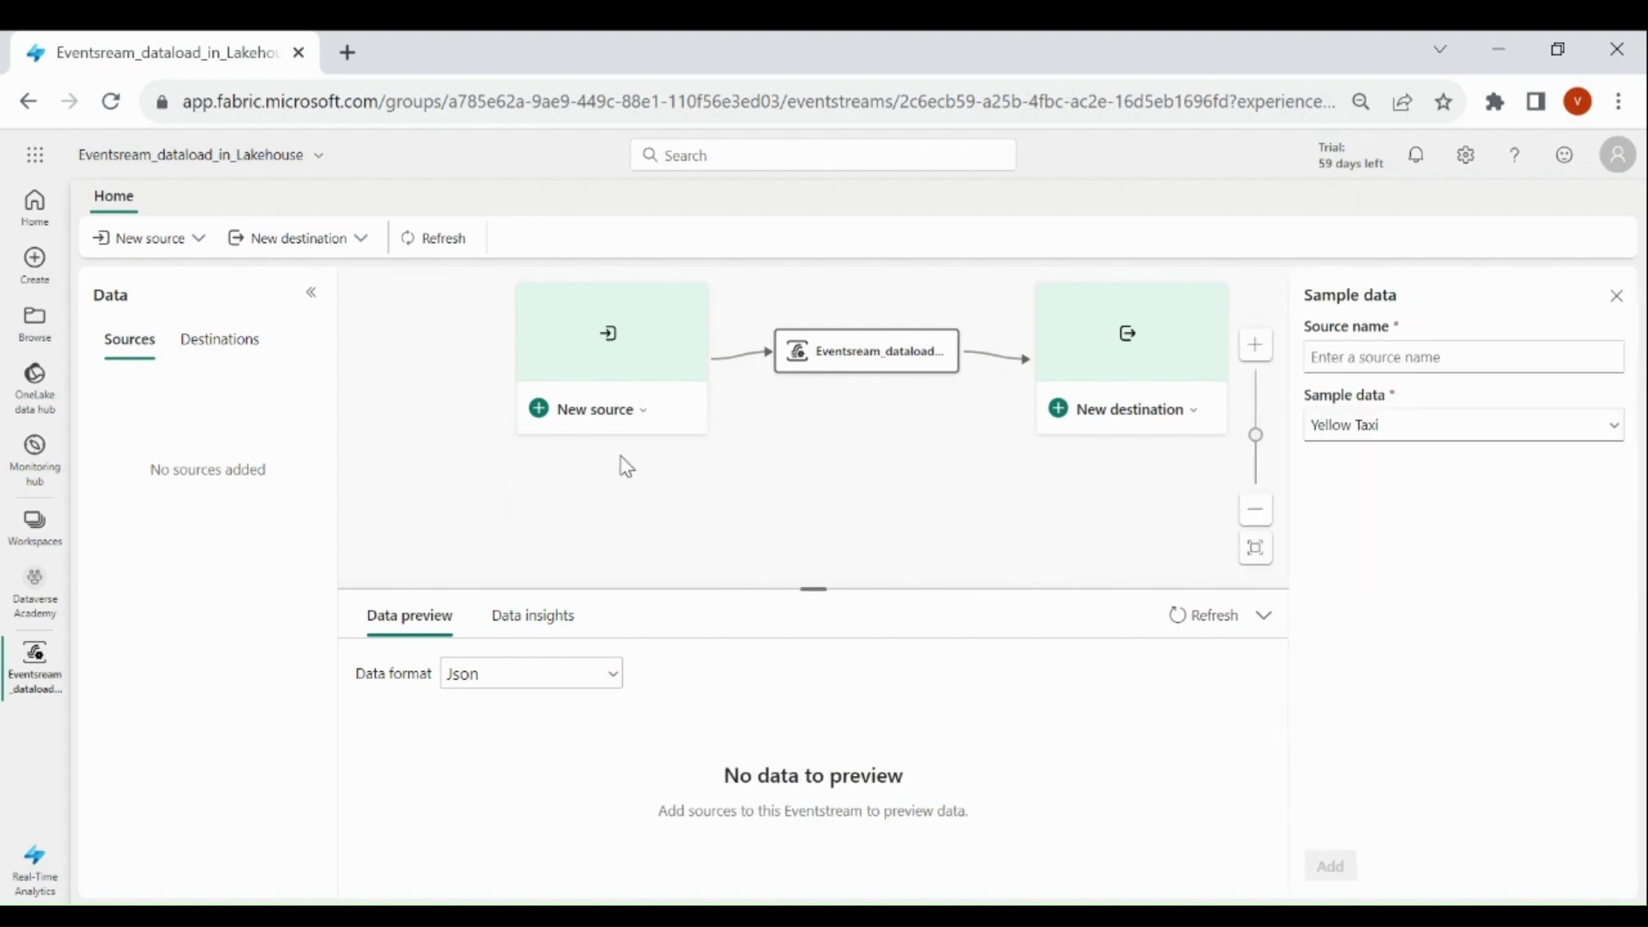
pyautogui.click(1324, 434)
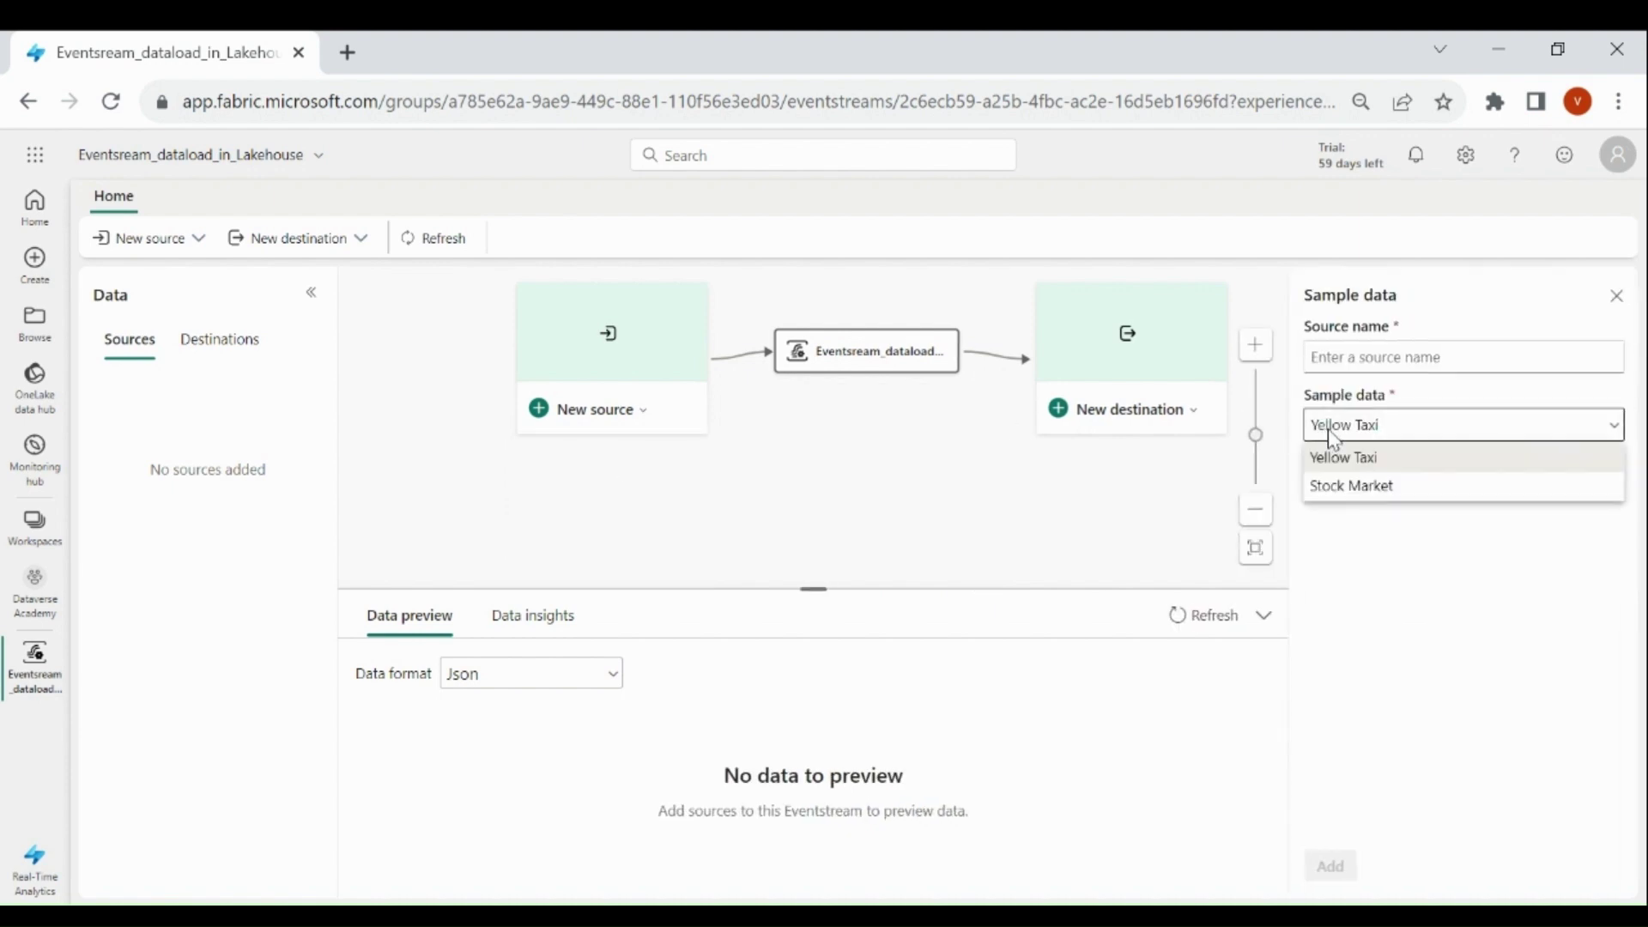
pyautogui.click(1354, 468)
pyautogui.click(1349, 364)
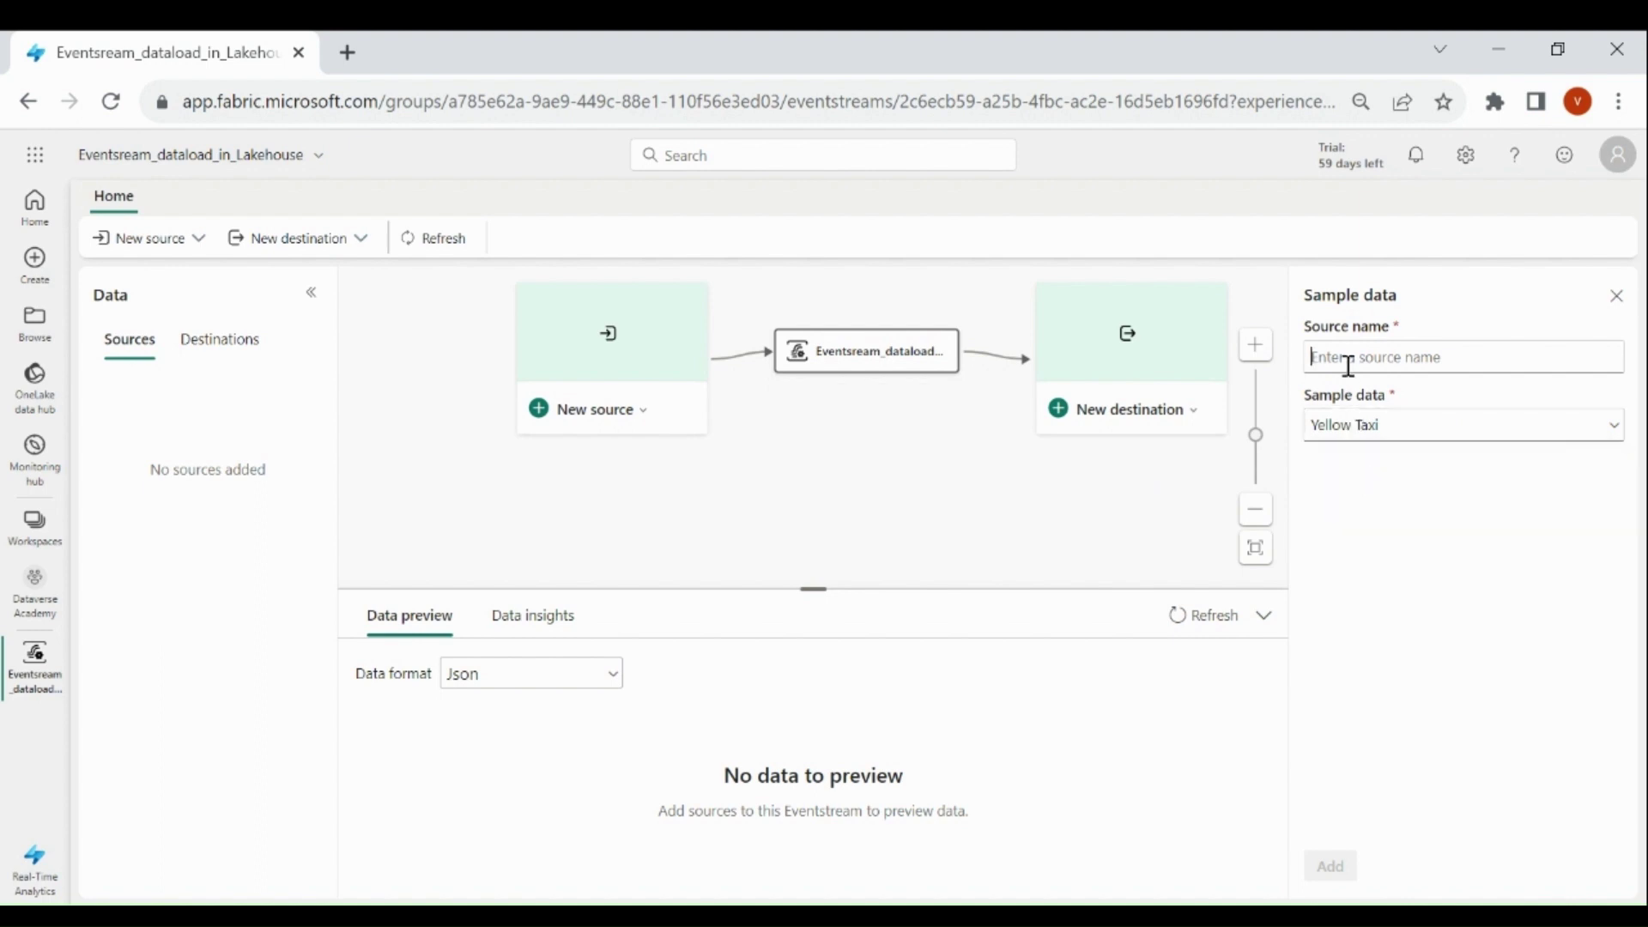
pyautogui.write('Ye')
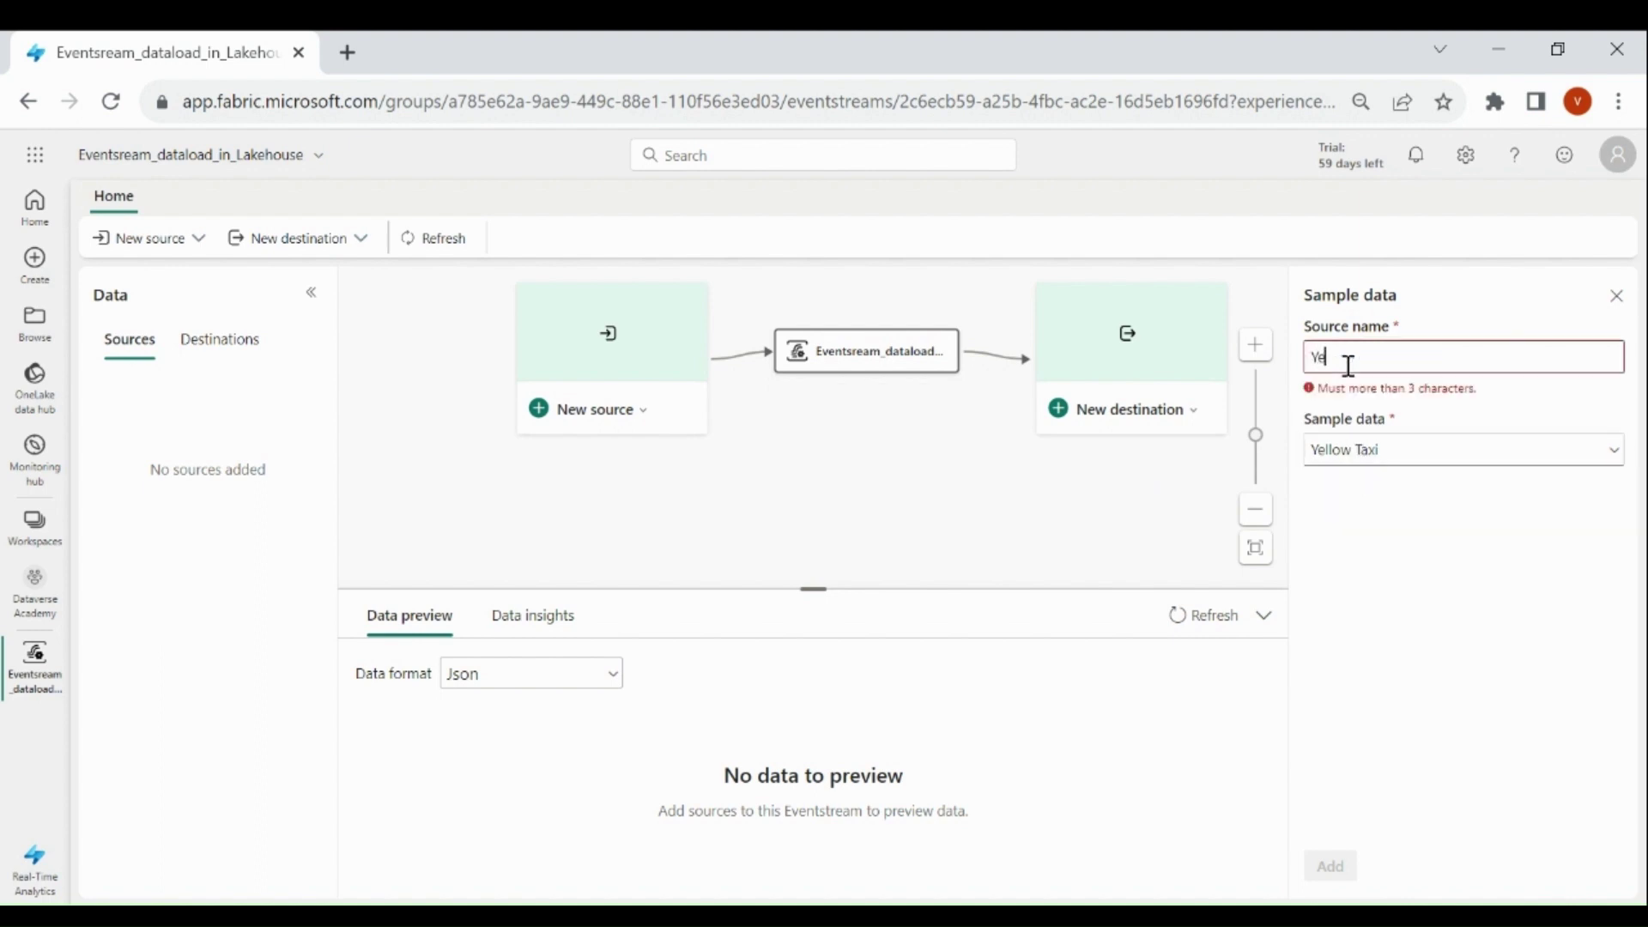
pyautogui.write('llow Taxi')
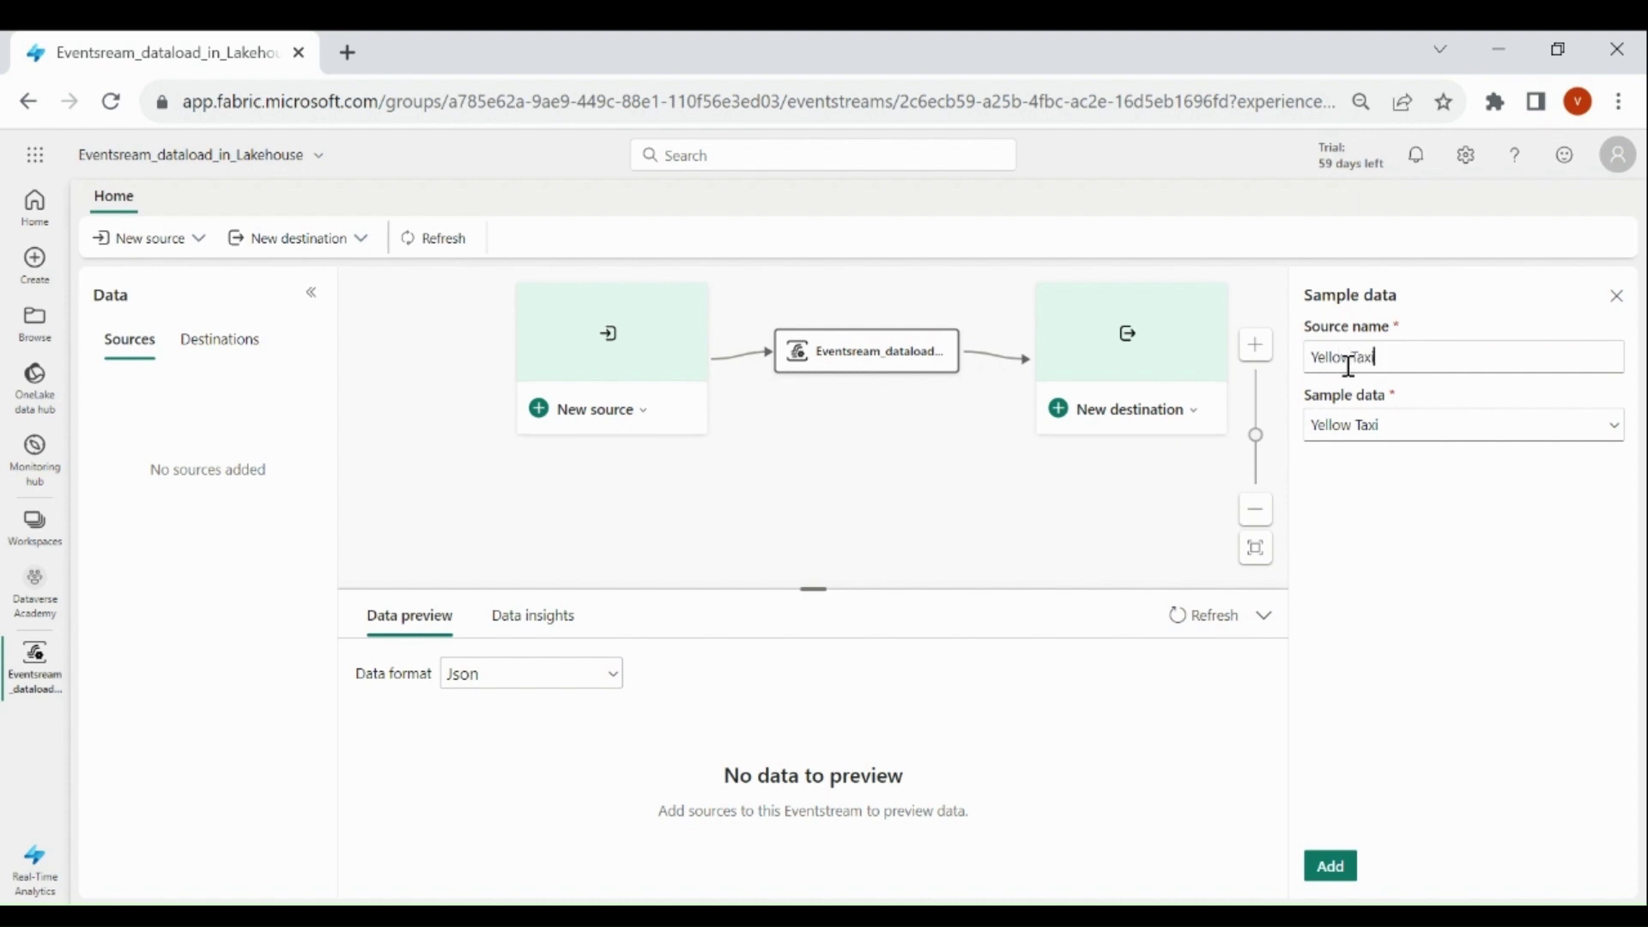
pyautogui.click(1345, 357)
pyautogui.press('BackSpace')
pyautogui.click(1331, 865)
# Set up a Lakehouse destination named Yellowtaxitarget, using the Dataverse Academy workspace and the DataverseAcademyLakehouse1 lakehouse
pyautogui.click(1190, 412)
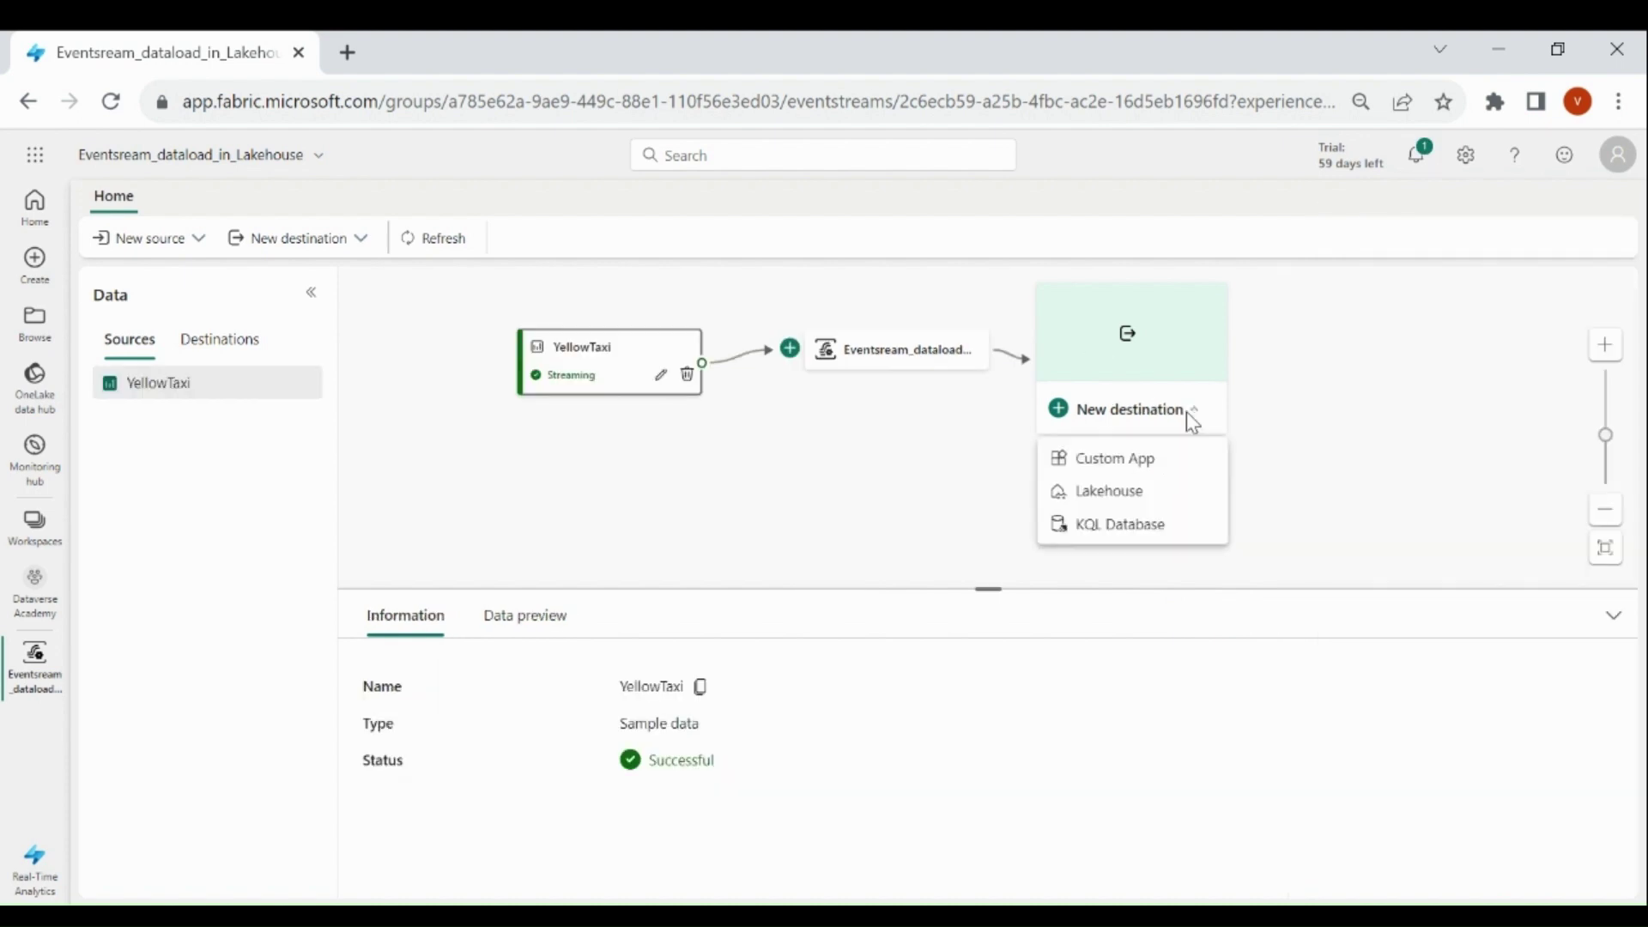
pyautogui.click(1133, 502)
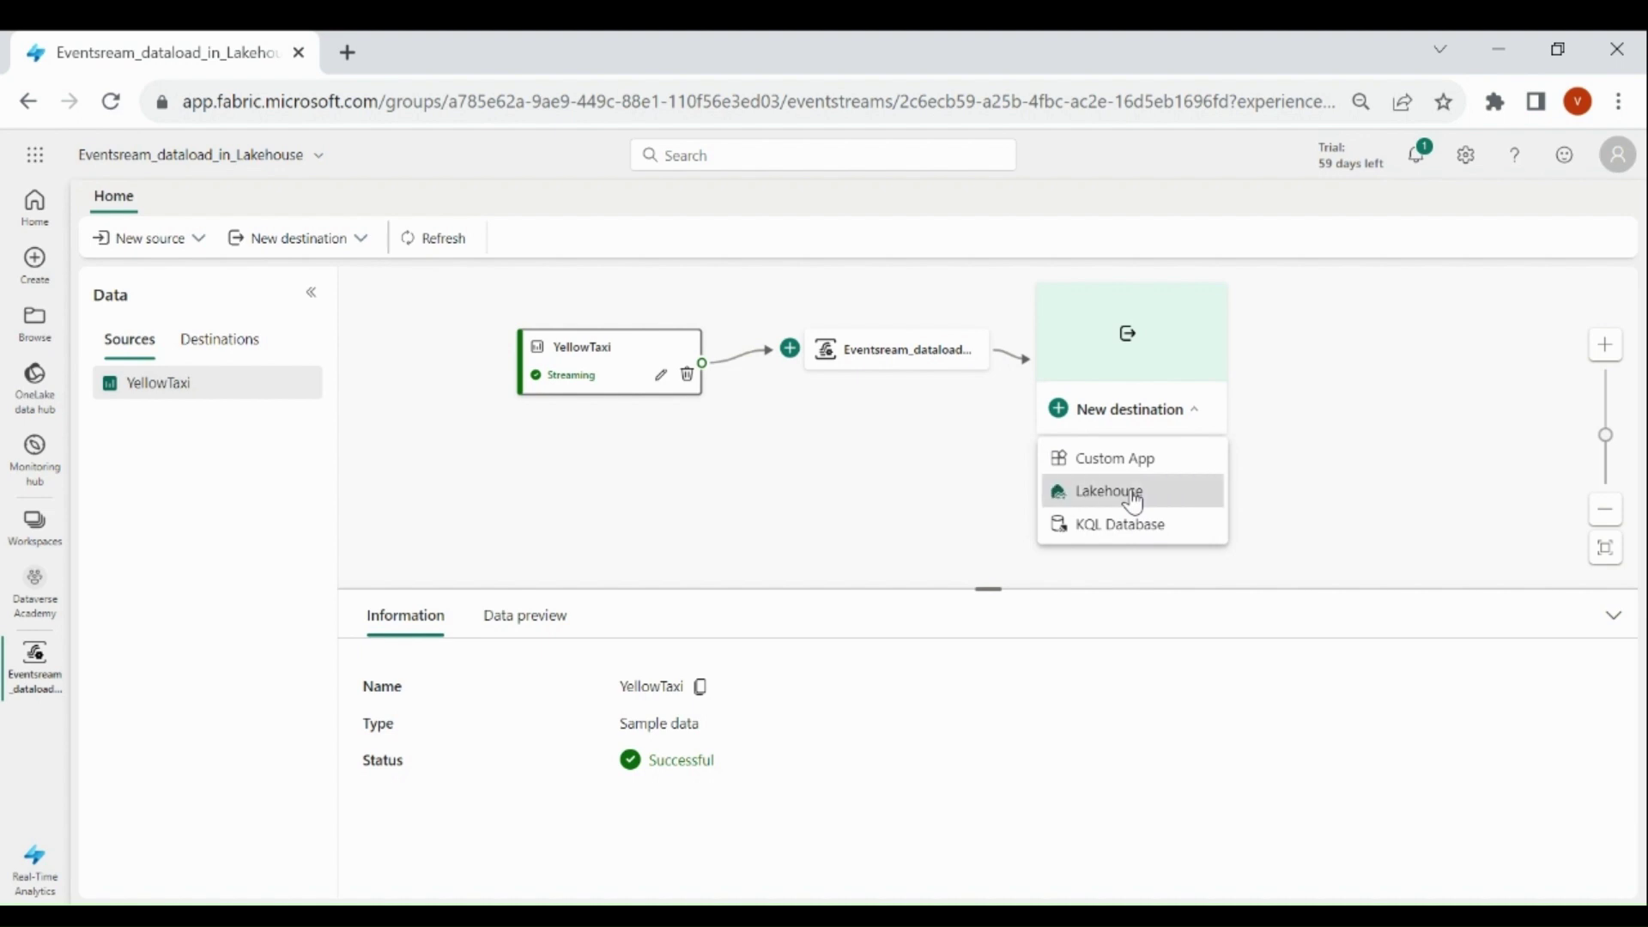
pyautogui.click(1357, 356)
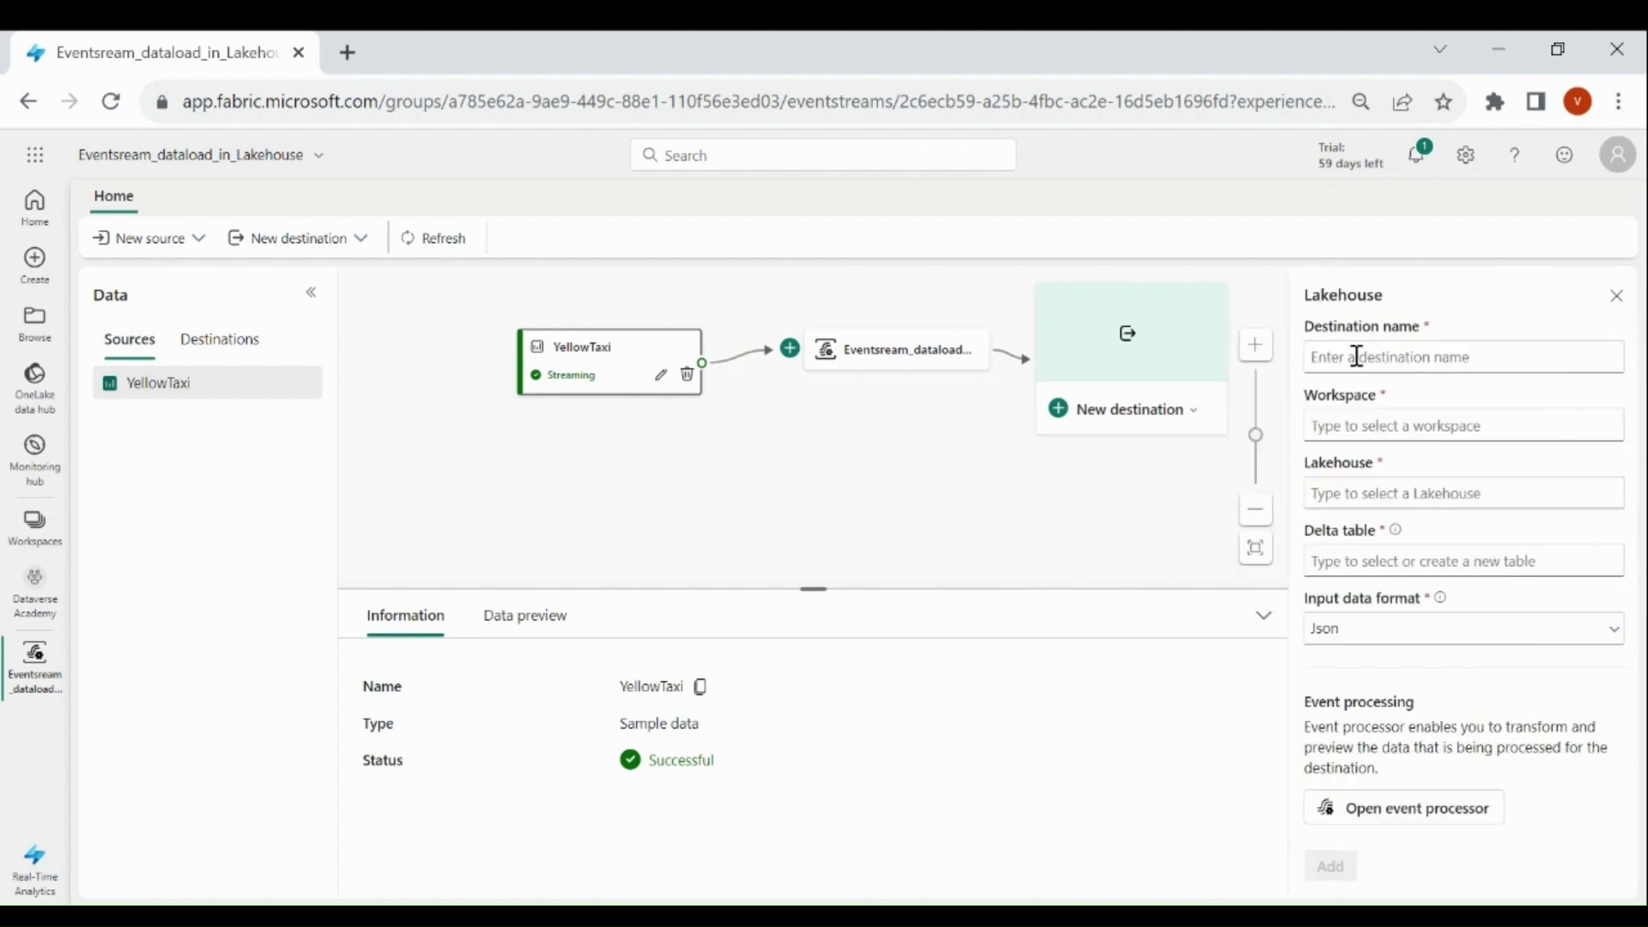
pyautogui.write('Yellowtaxitarget')
pyautogui.click(1406, 424)
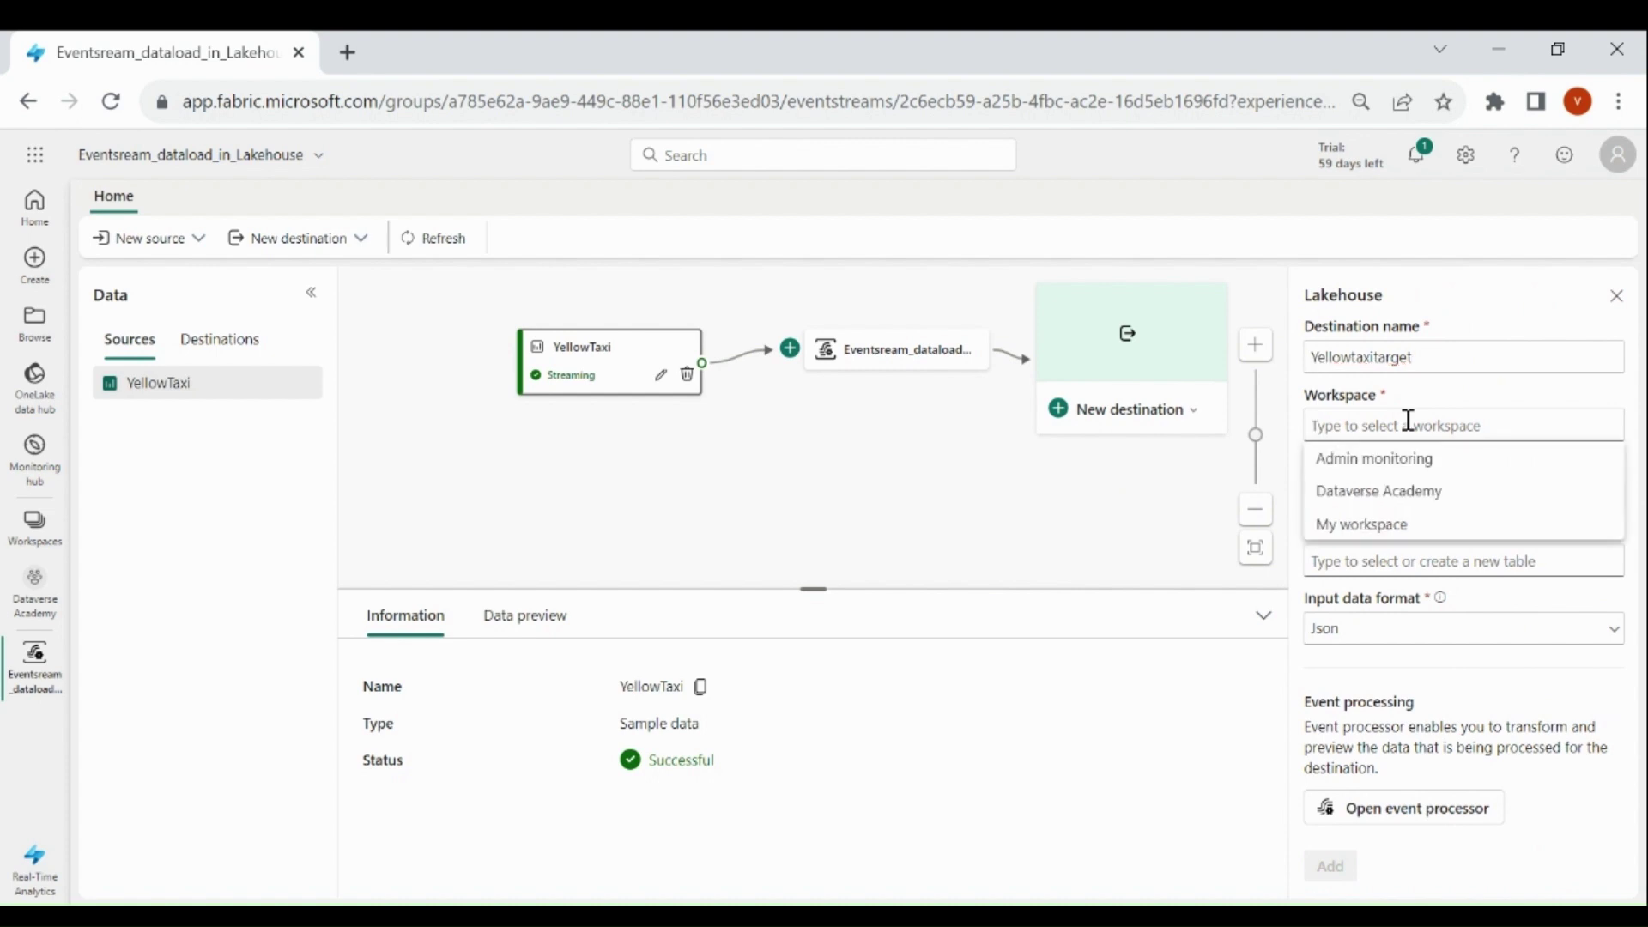
pyautogui.click(1399, 488)
pyautogui.click(1400, 485)
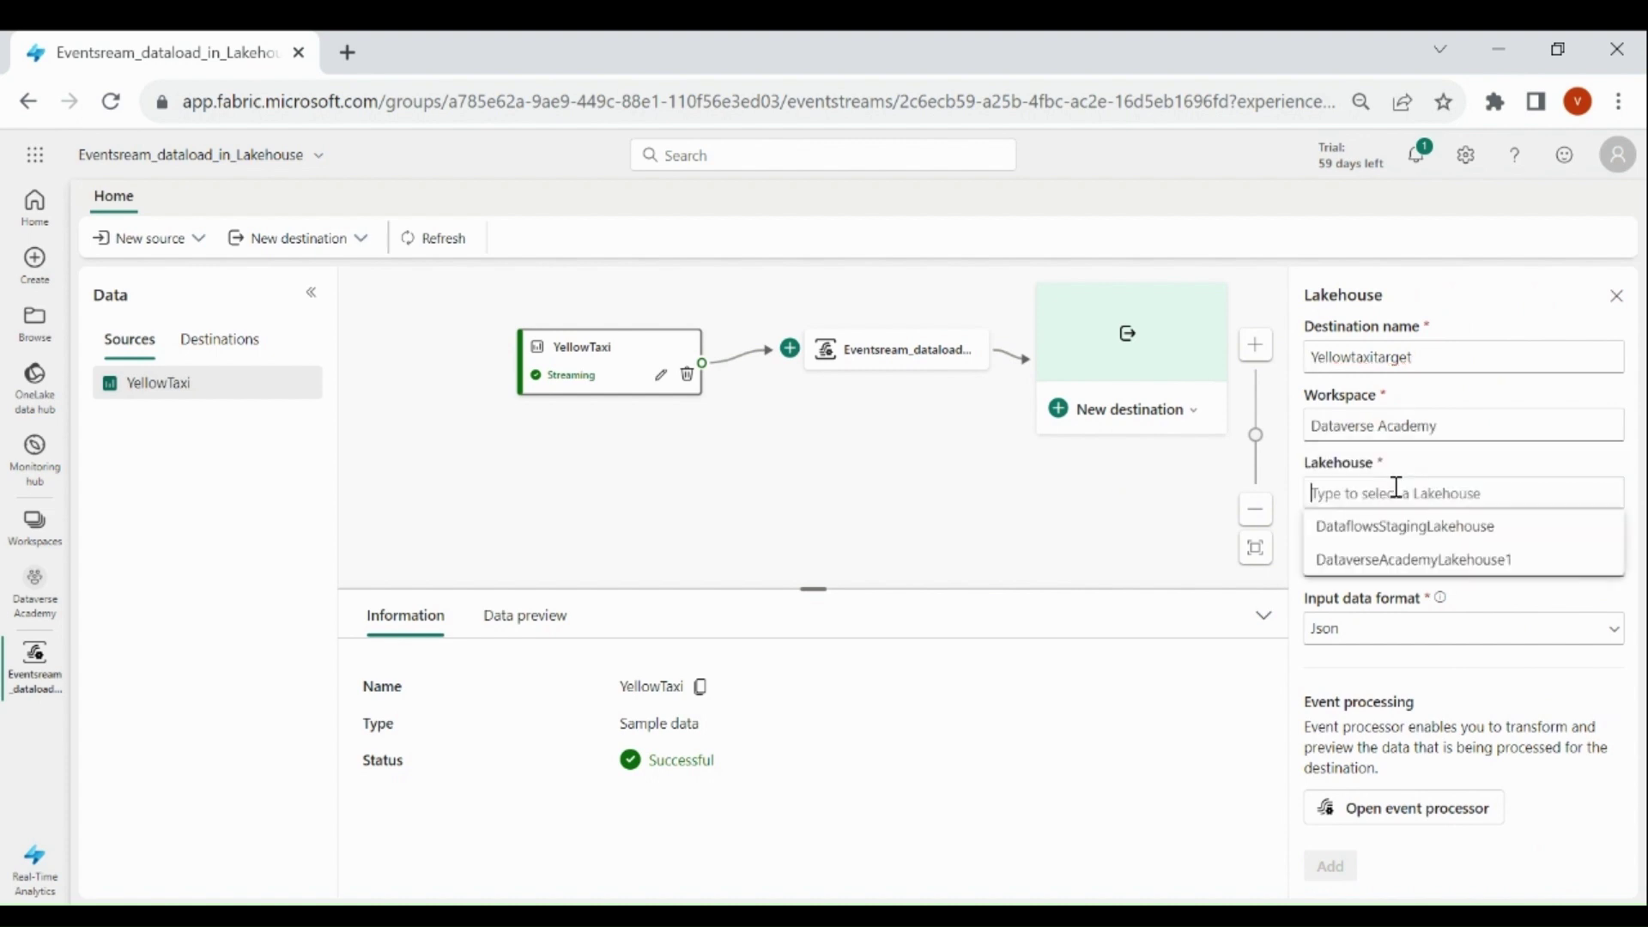
pyautogui.click(1393, 567)
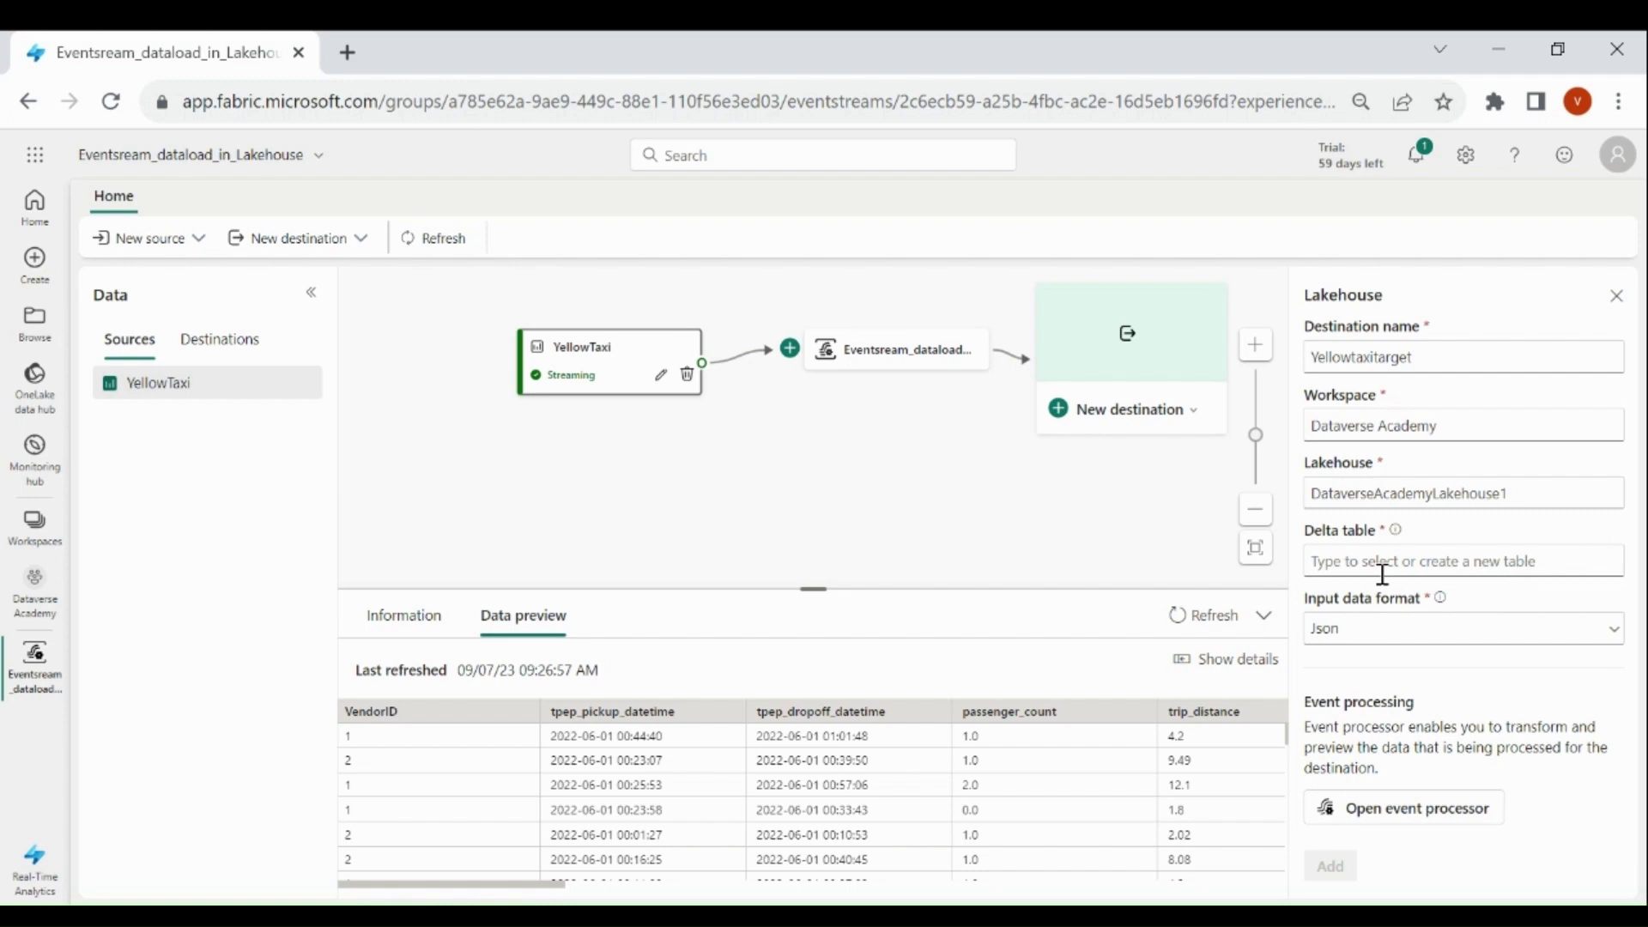
# Add Yellow_Taxi as a new delta table for the Lakehouse destination
pyautogui.click(1383, 567)
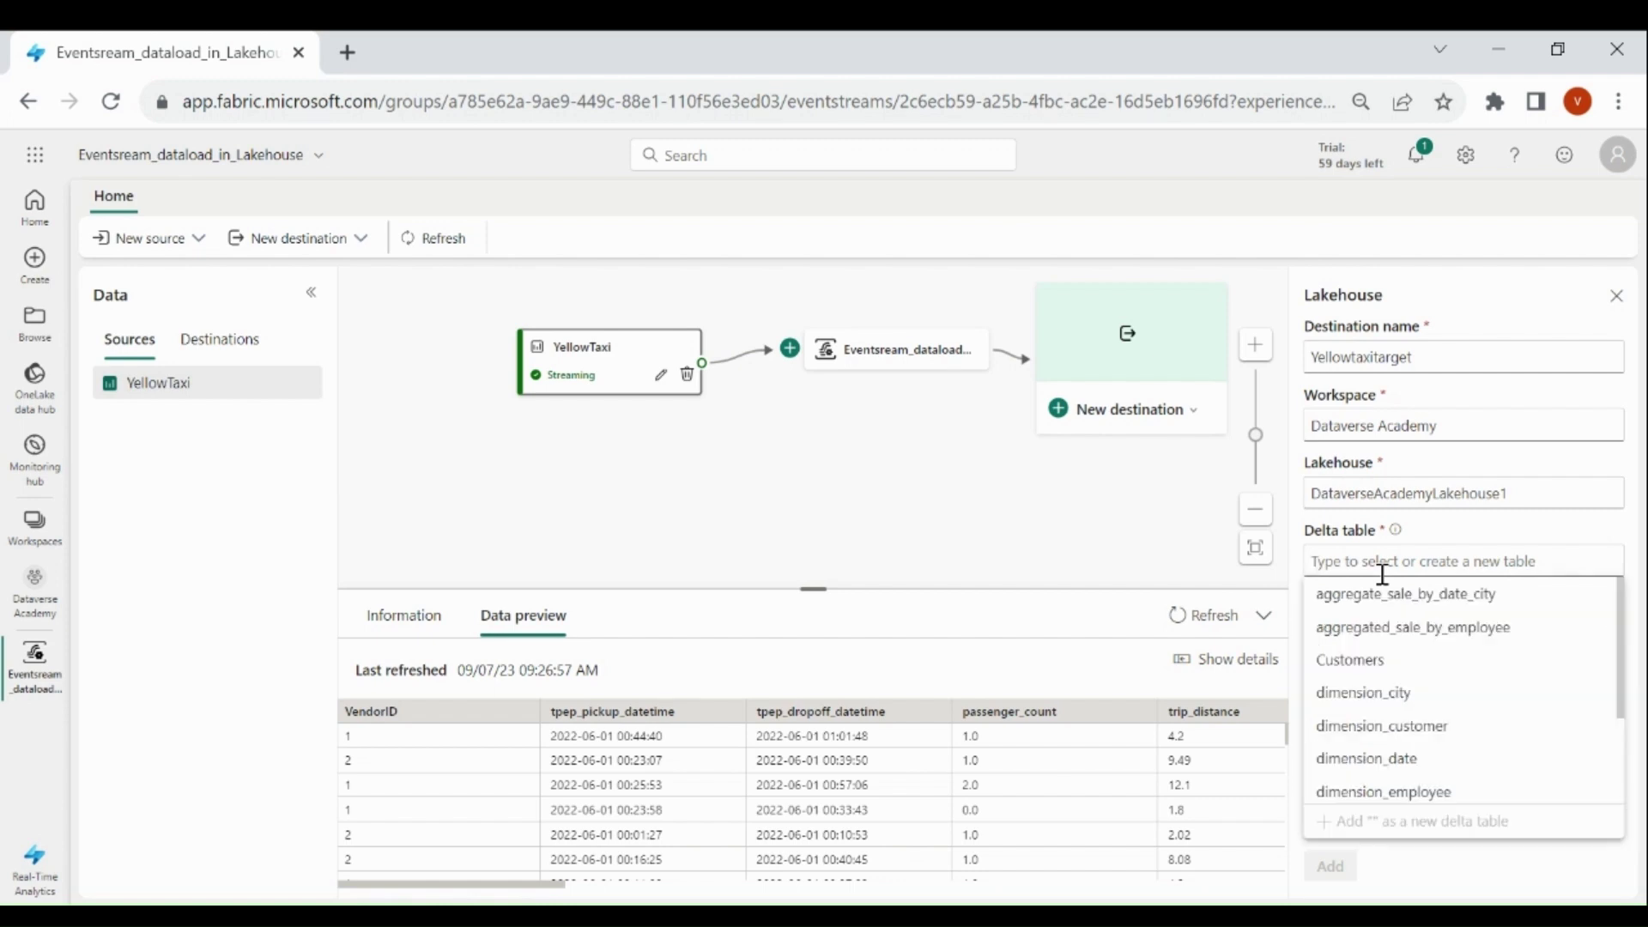
pyautogui.write('Yellow_Taxi')
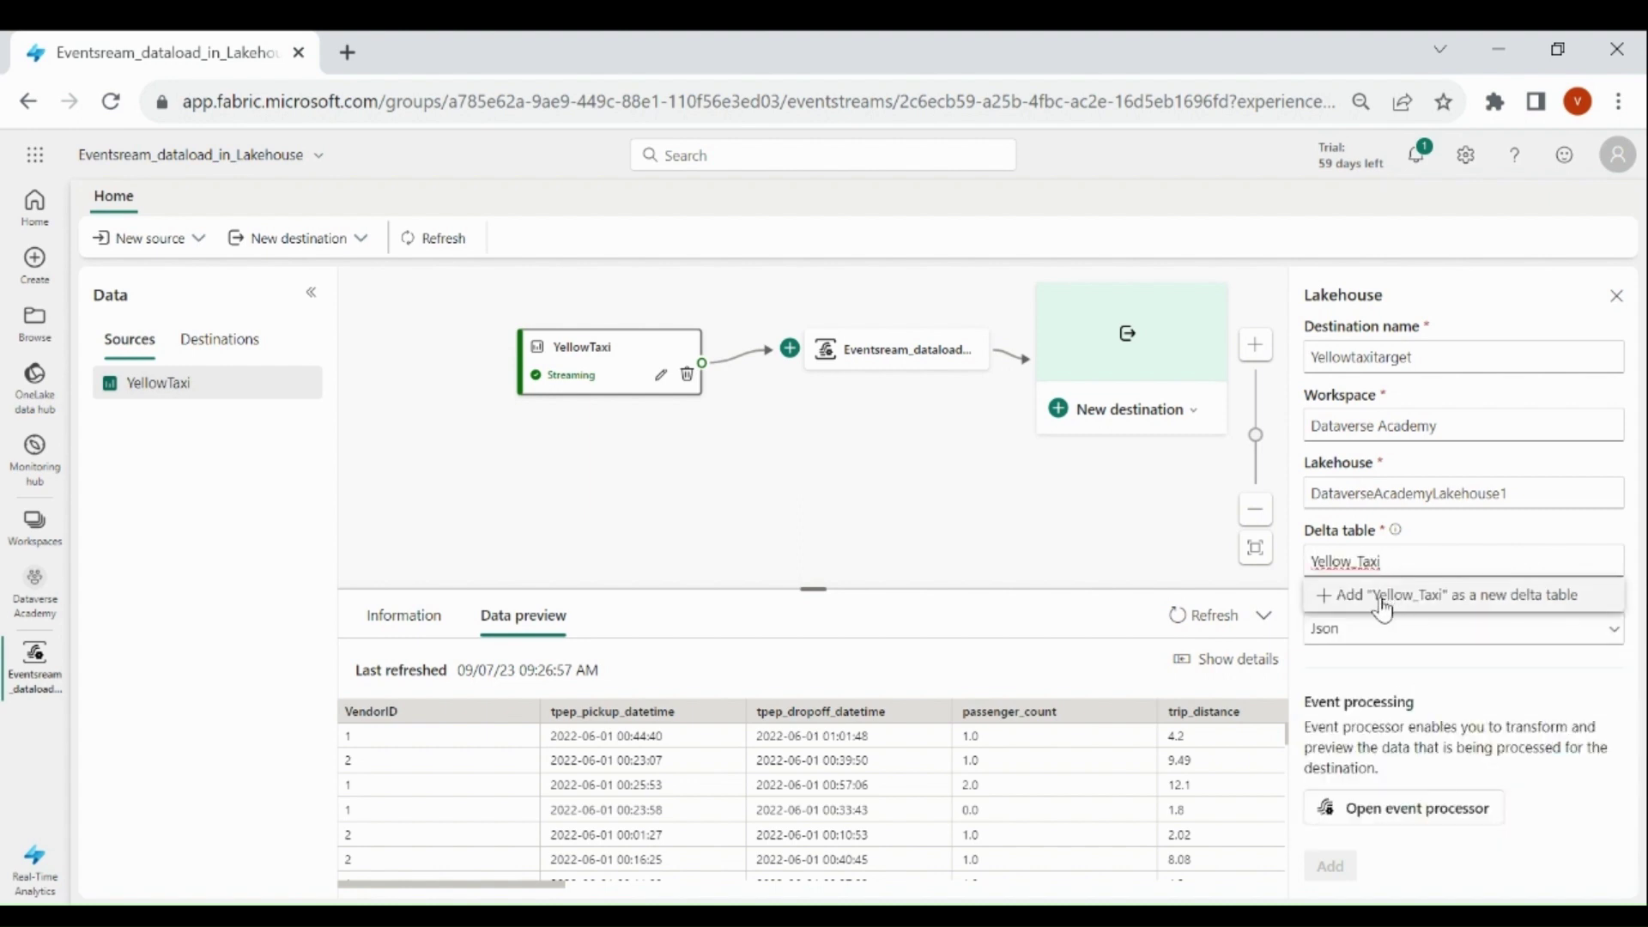
pyautogui.click(1384, 596)
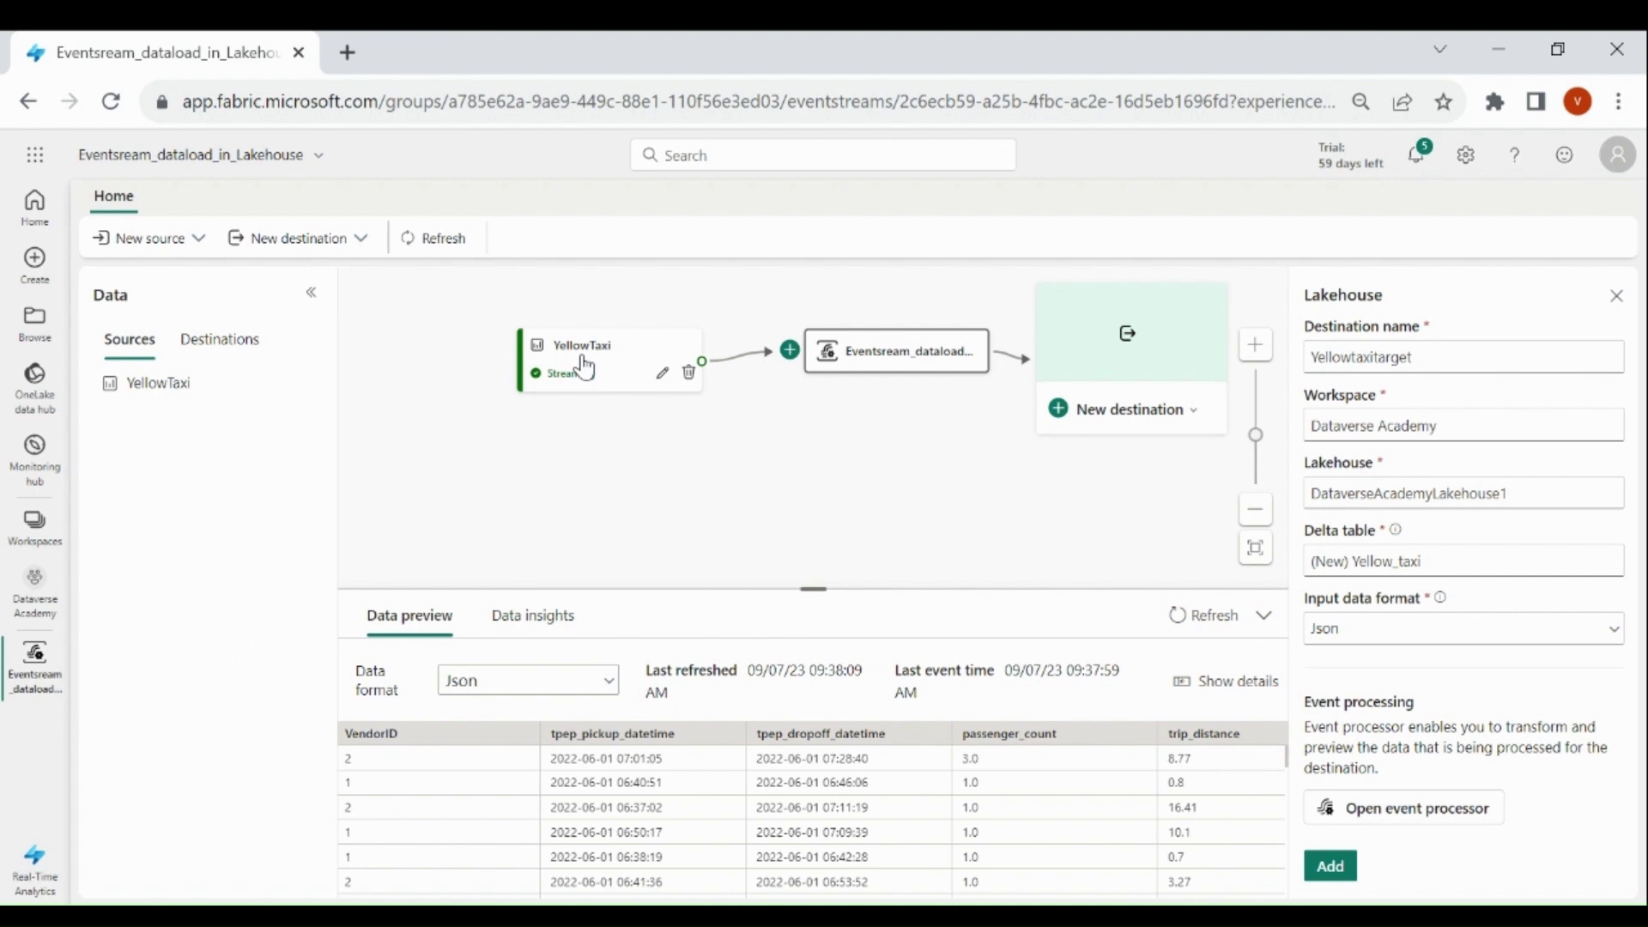
# Open the event processor for the Lakehouse destination and review the available processing operations
pyautogui.click(1419, 809)
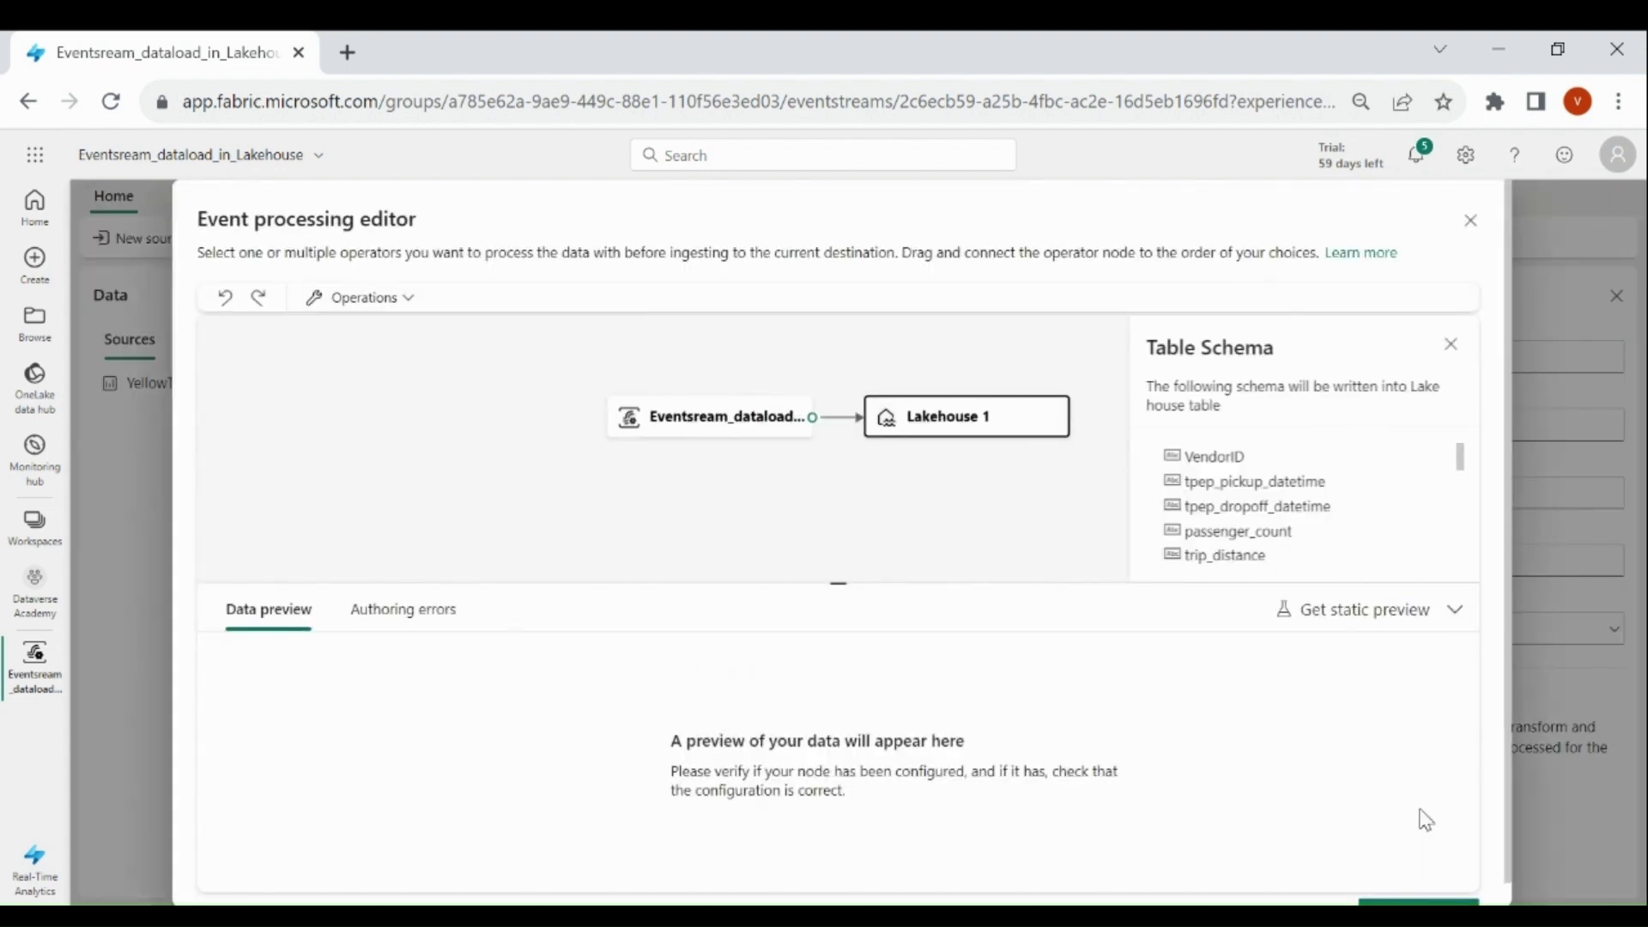
pyautogui.click(404, 298)
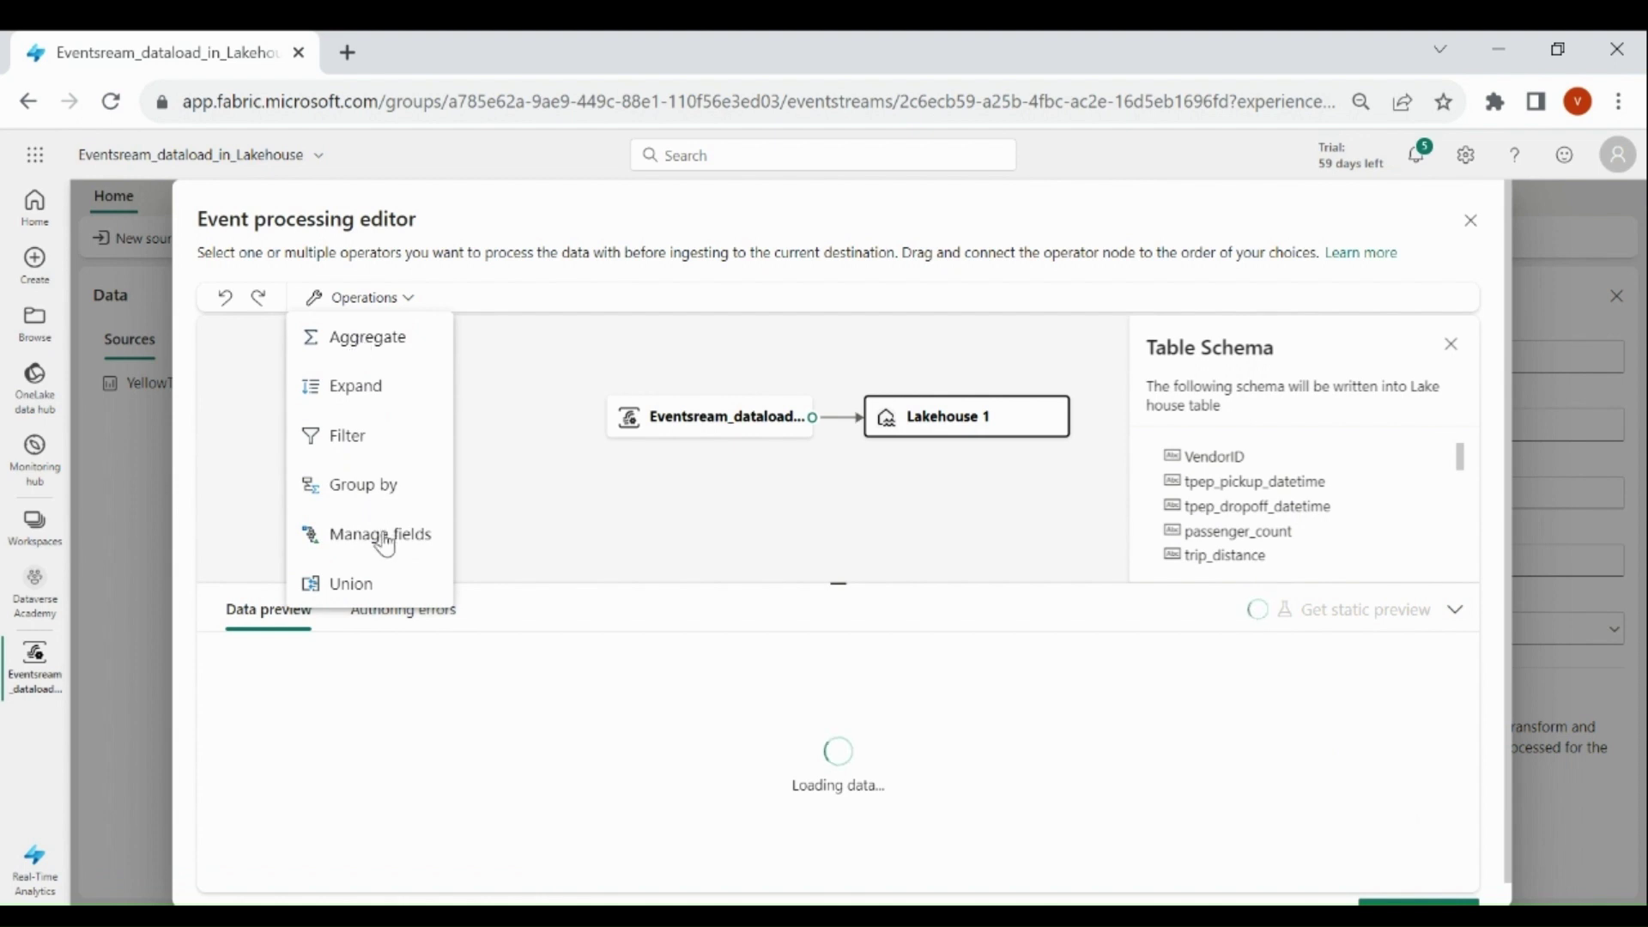
pyautogui.click(909, 471)
pyautogui.click(908, 471)
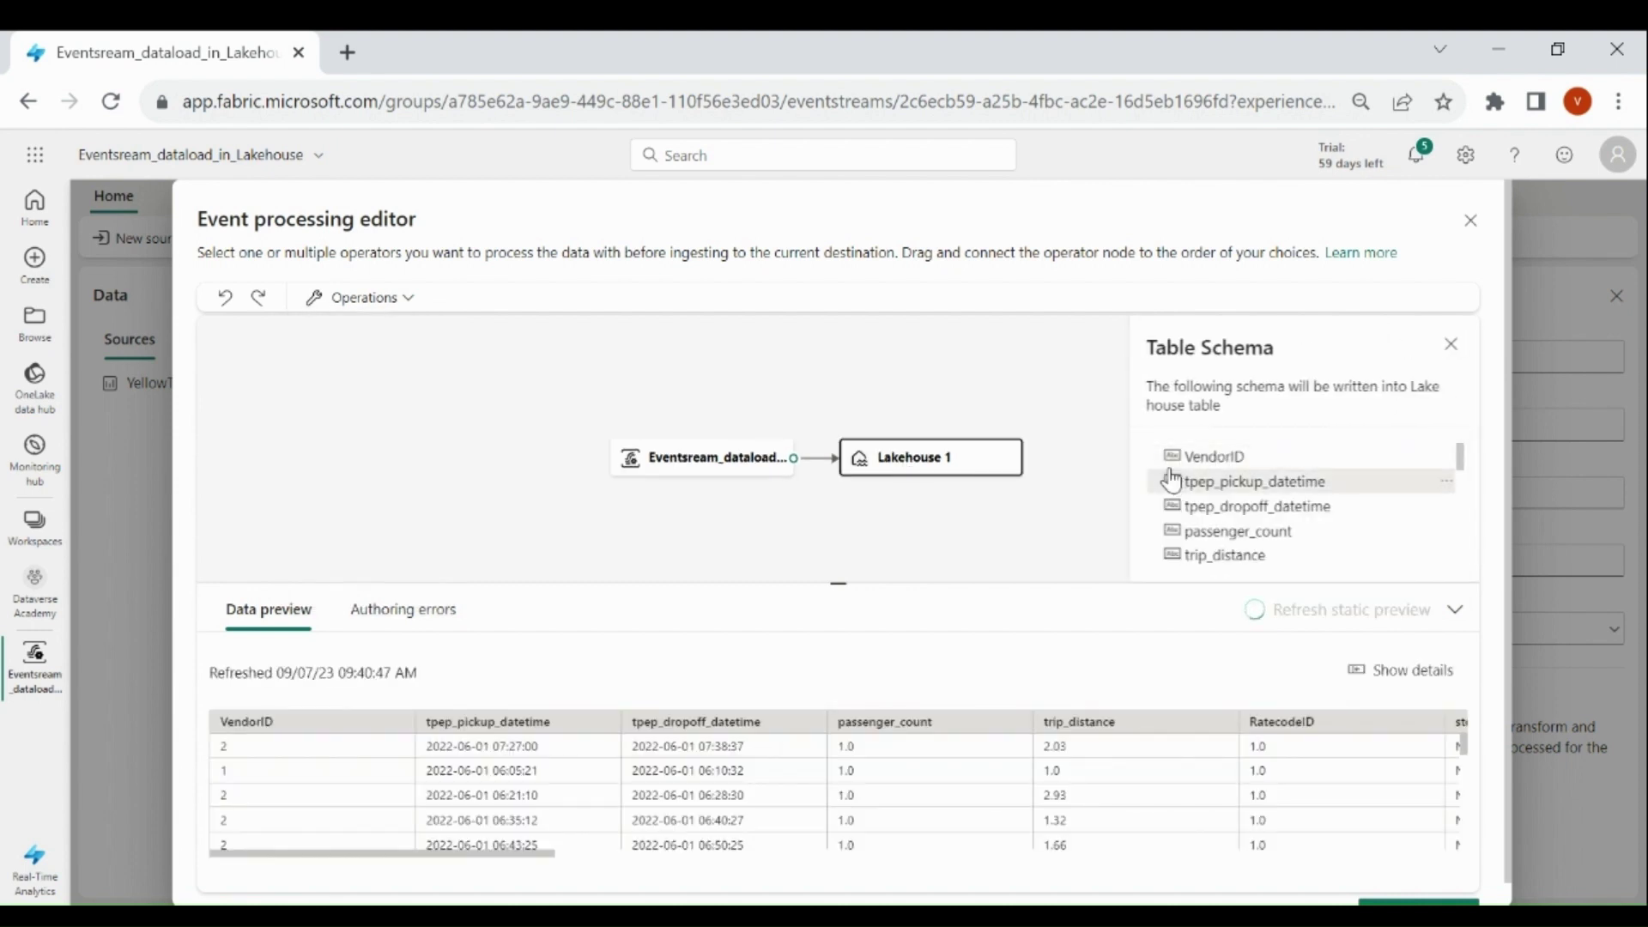
# Rename the VendorID field to Vendor_ID in the Lakehouse node's table schema
pyautogui.click(1242, 462)
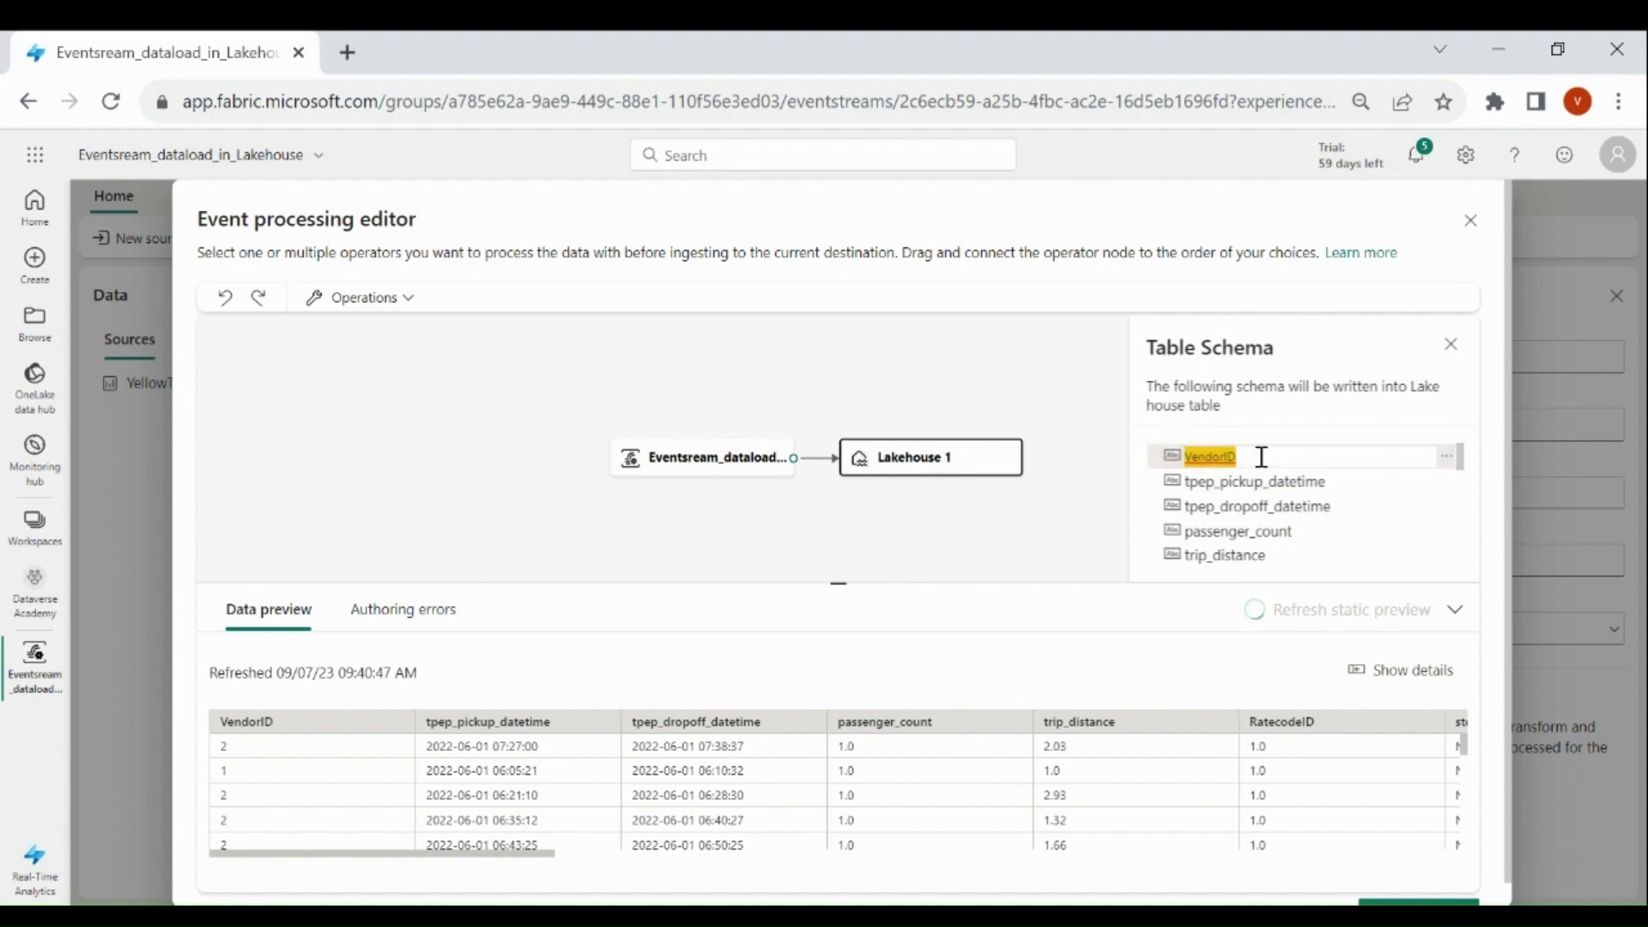
pyautogui.click(1262, 457)
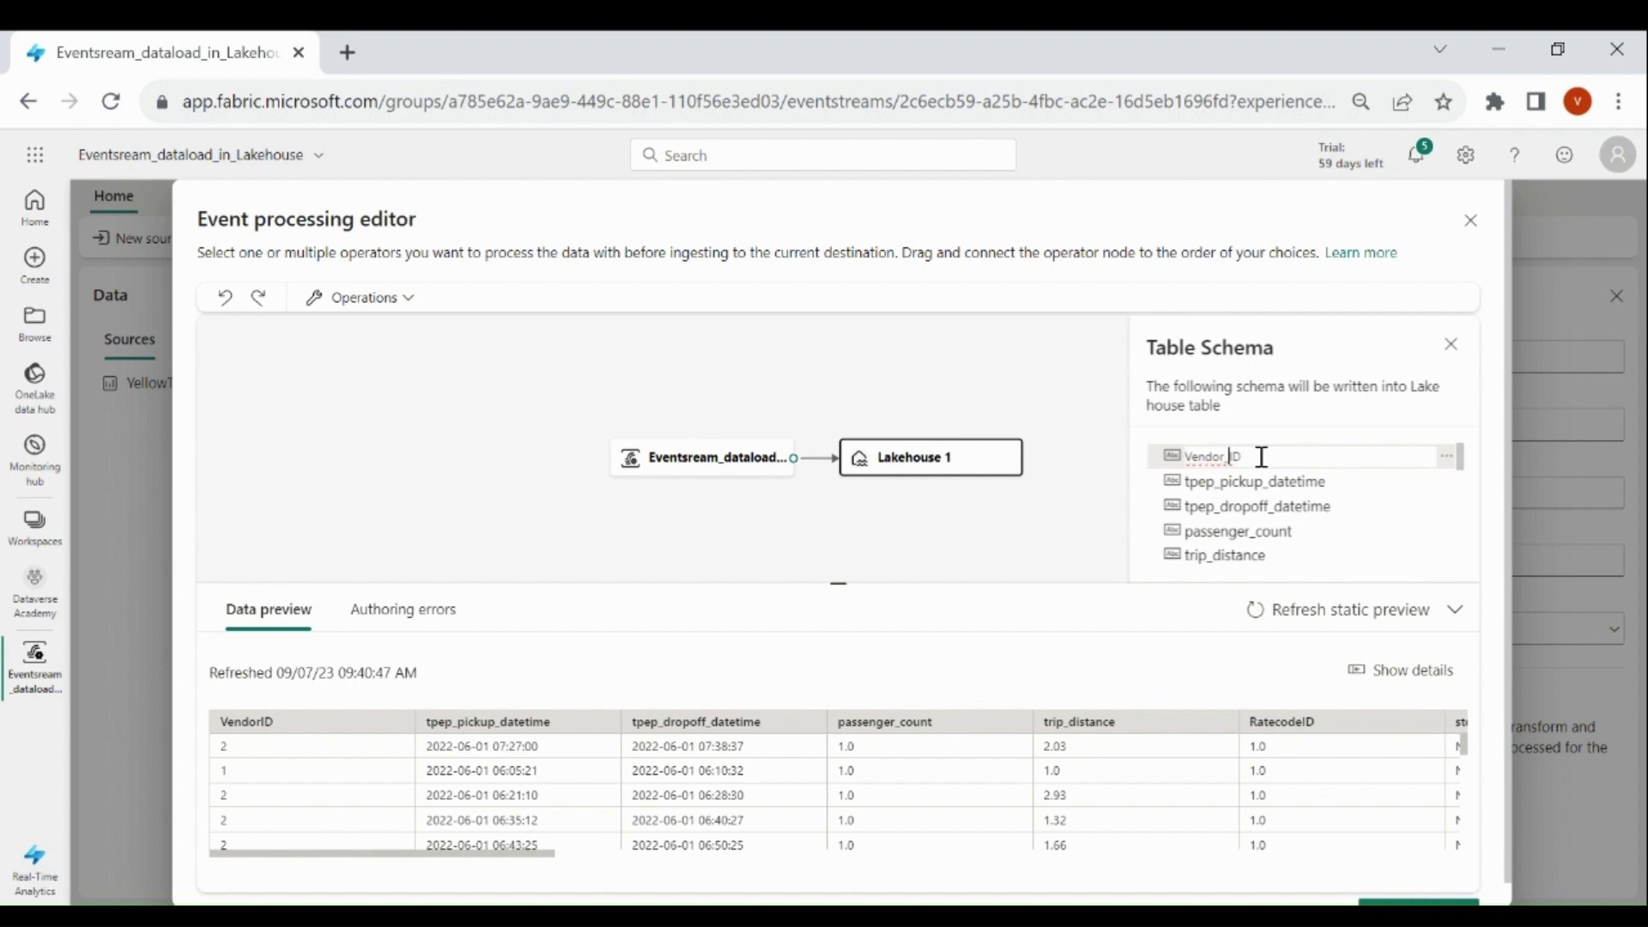
pyautogui.click(842, 378)
# Delete the connection between the eventstream node and the Lakehouse 1 node in the event processing editor
pyautogui.click(410, 302)
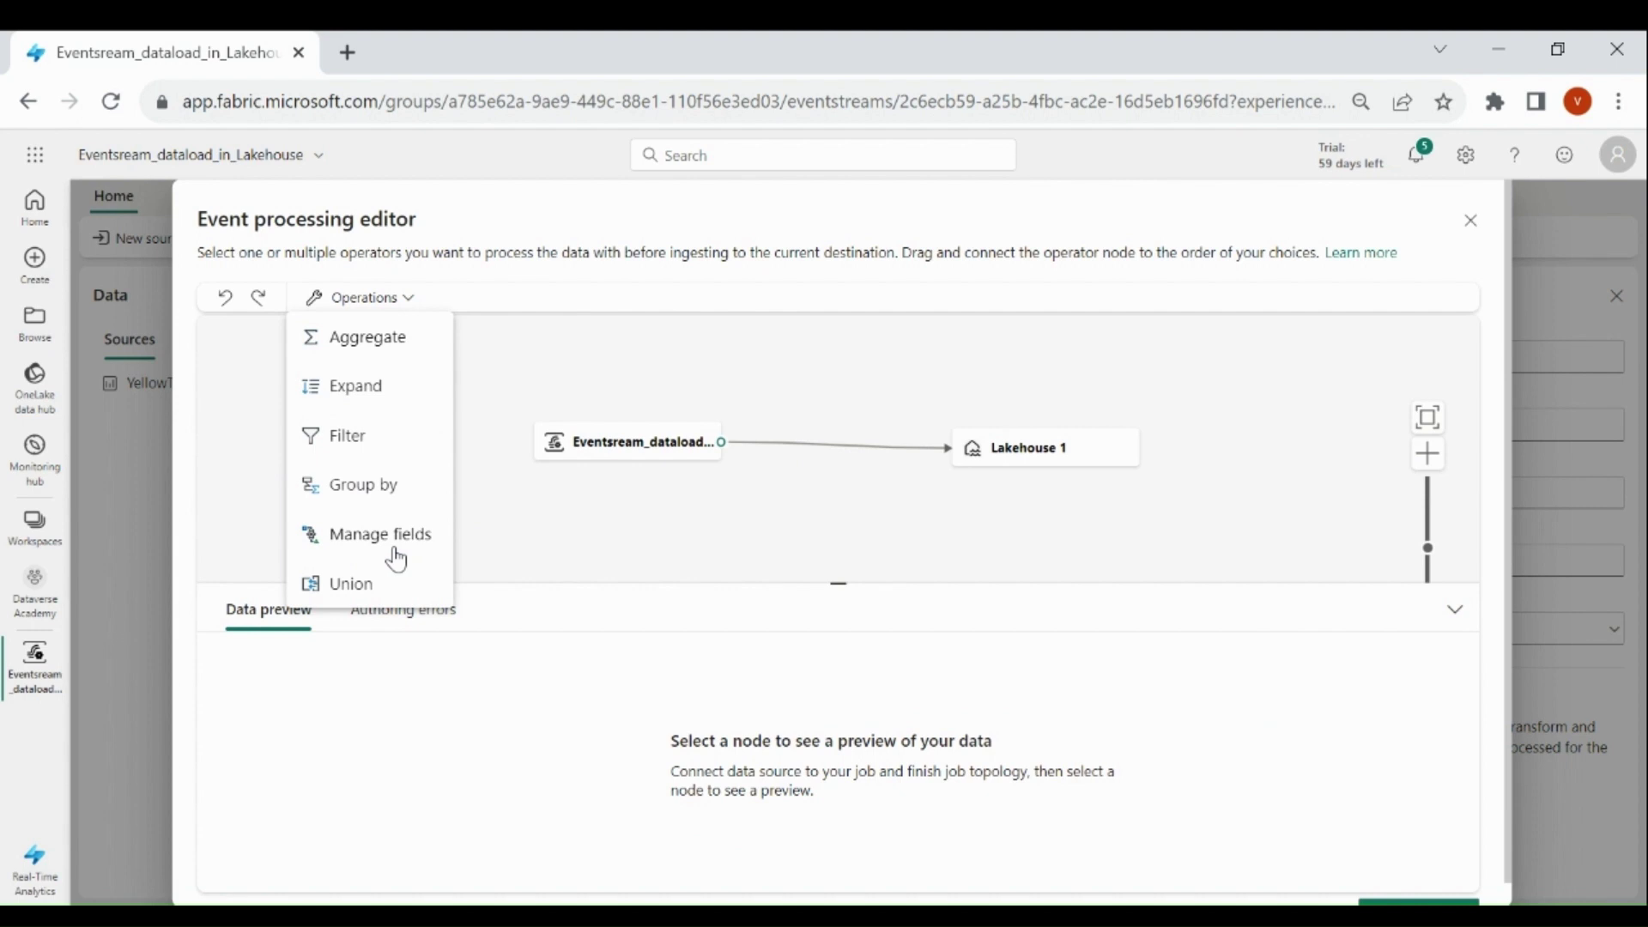
pyautogui.click(837, 451)
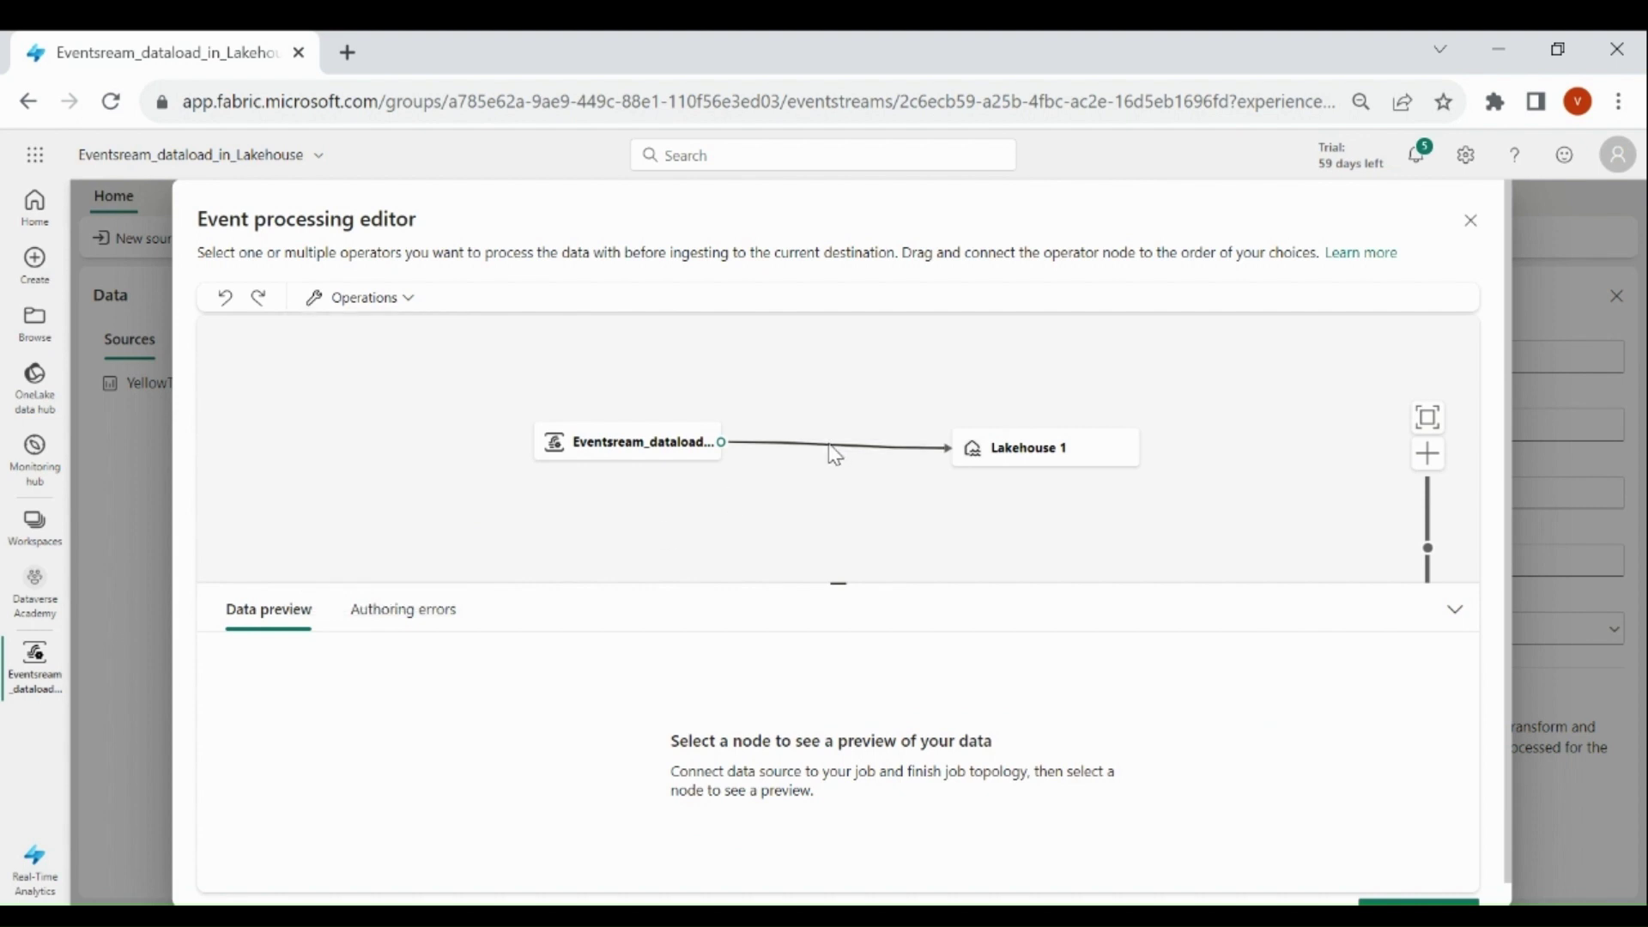
pyautogui.press('Delete')
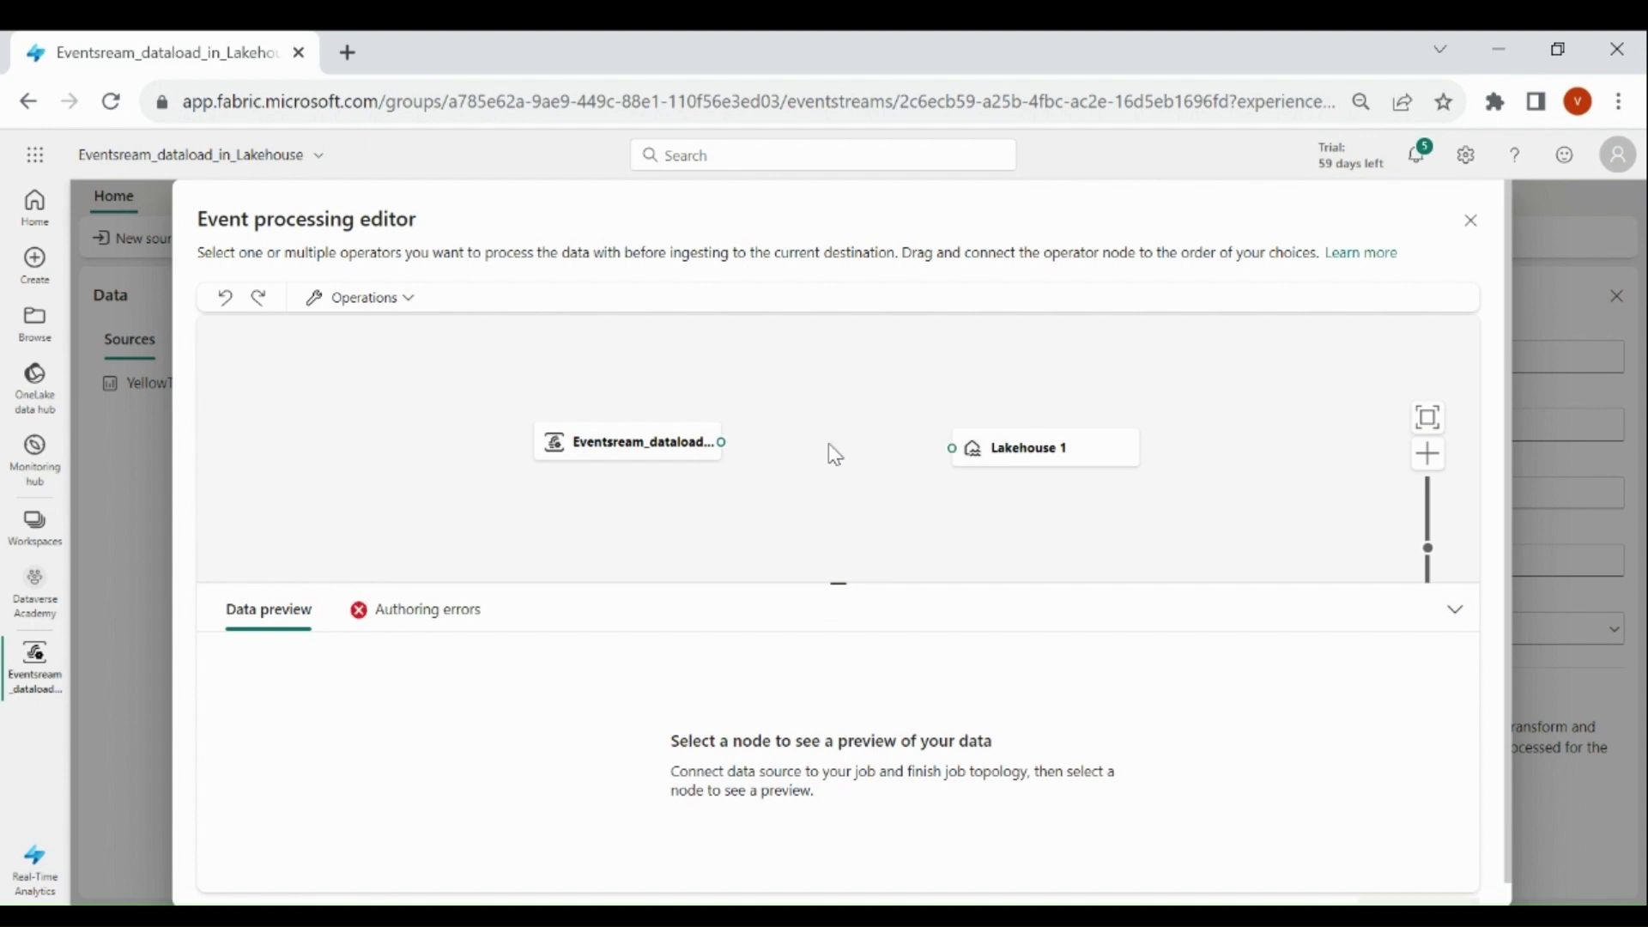
# Add a Manage fields operation between the two nodes and connect the eventstream node's output to it
pyautogui.click(394, 306)
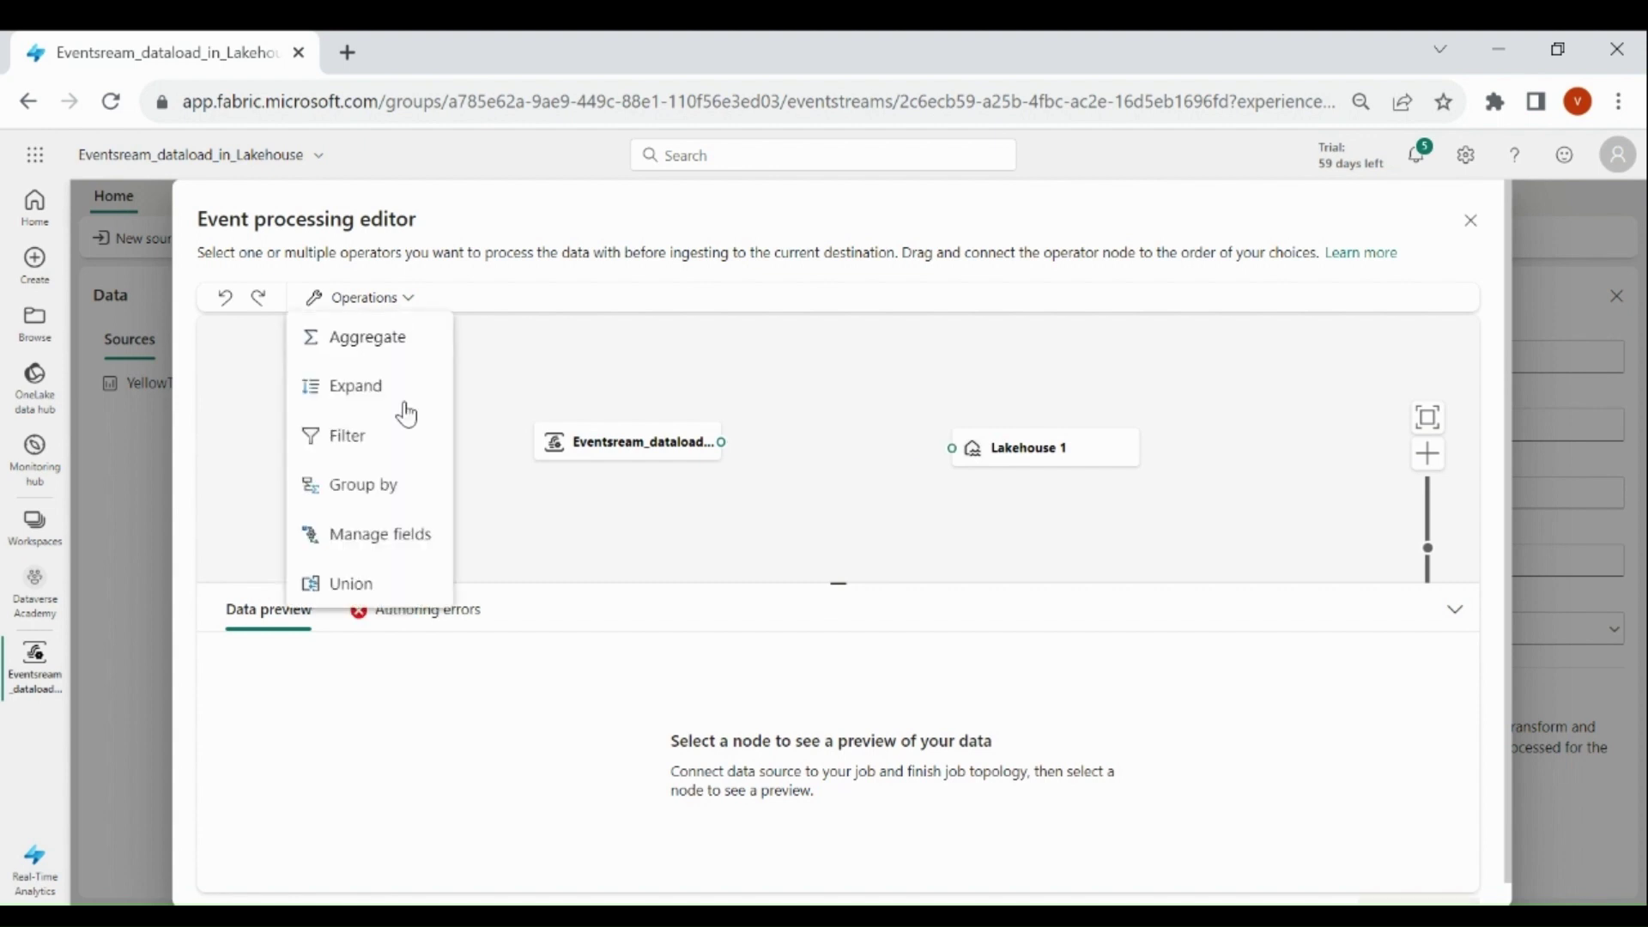
pyautogui.click(396, 546)
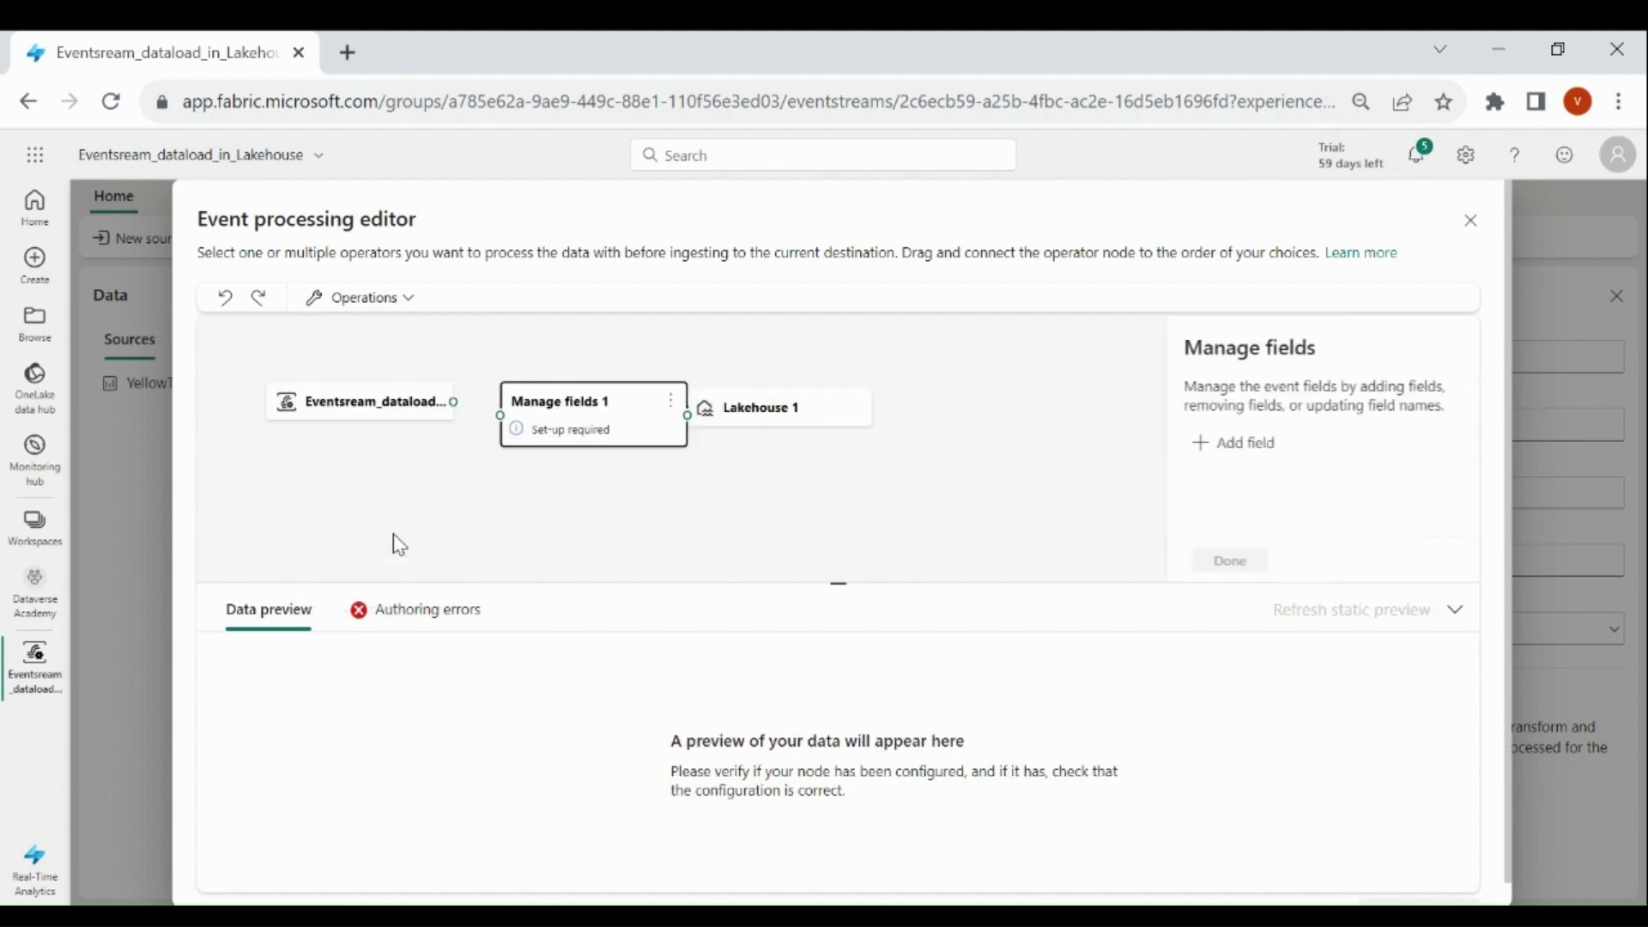
pyautogui.moveTo(777, 429); pyautogui.dragTo(987, 434)
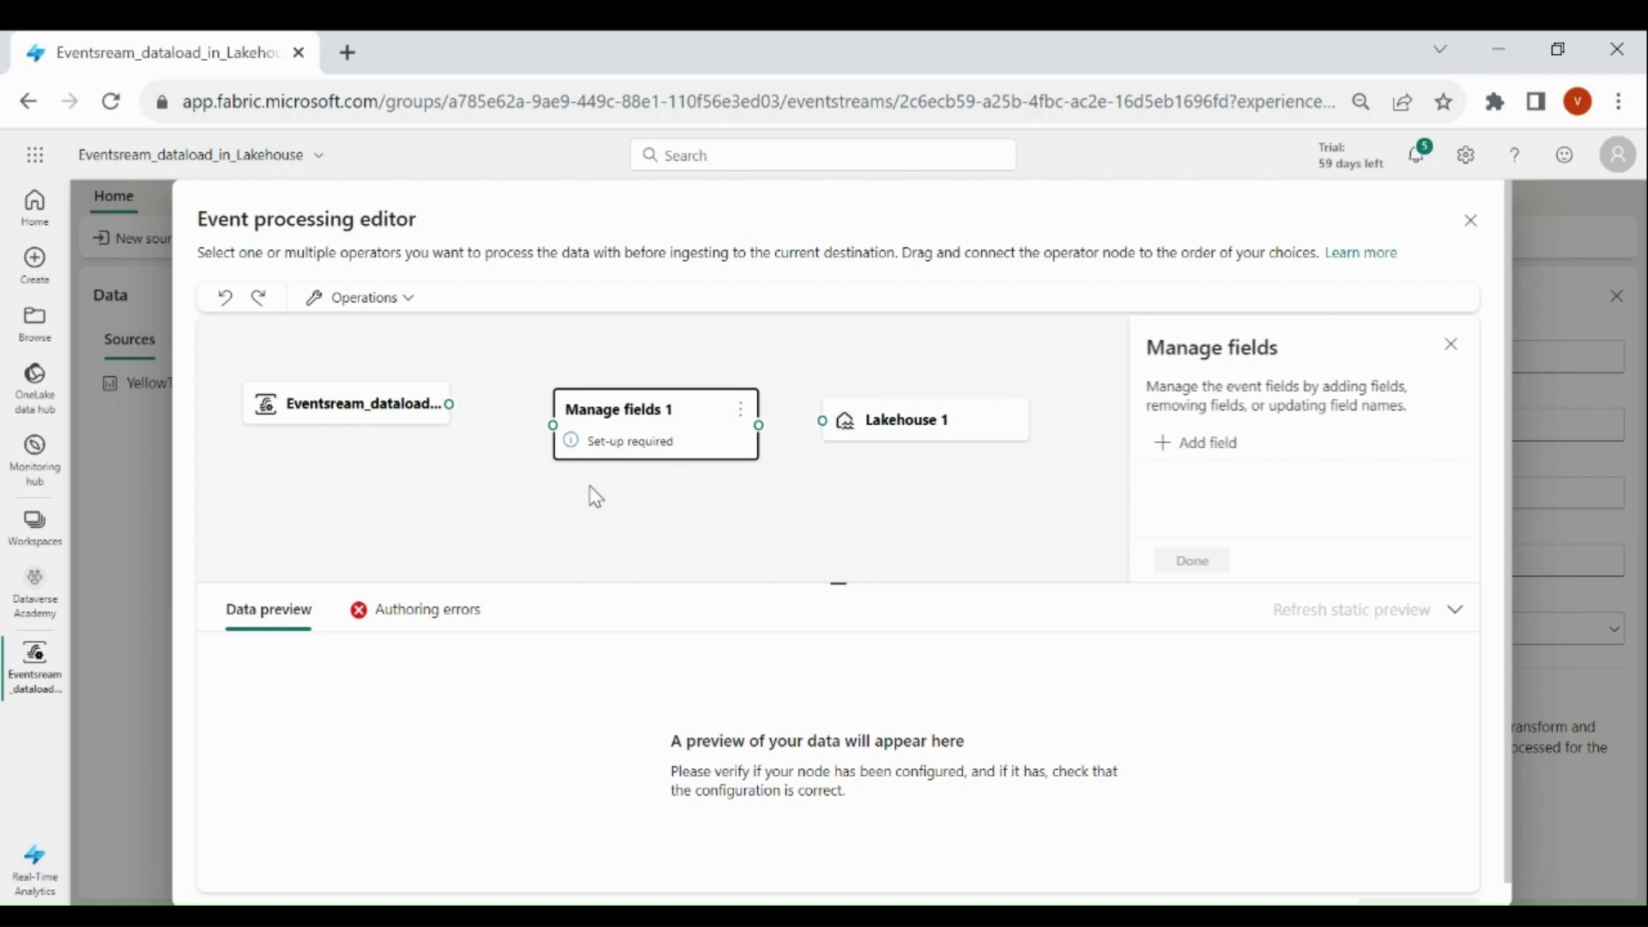
pyautogui.moveTo(449, 405); pyautogui.dragTo(553, 426)
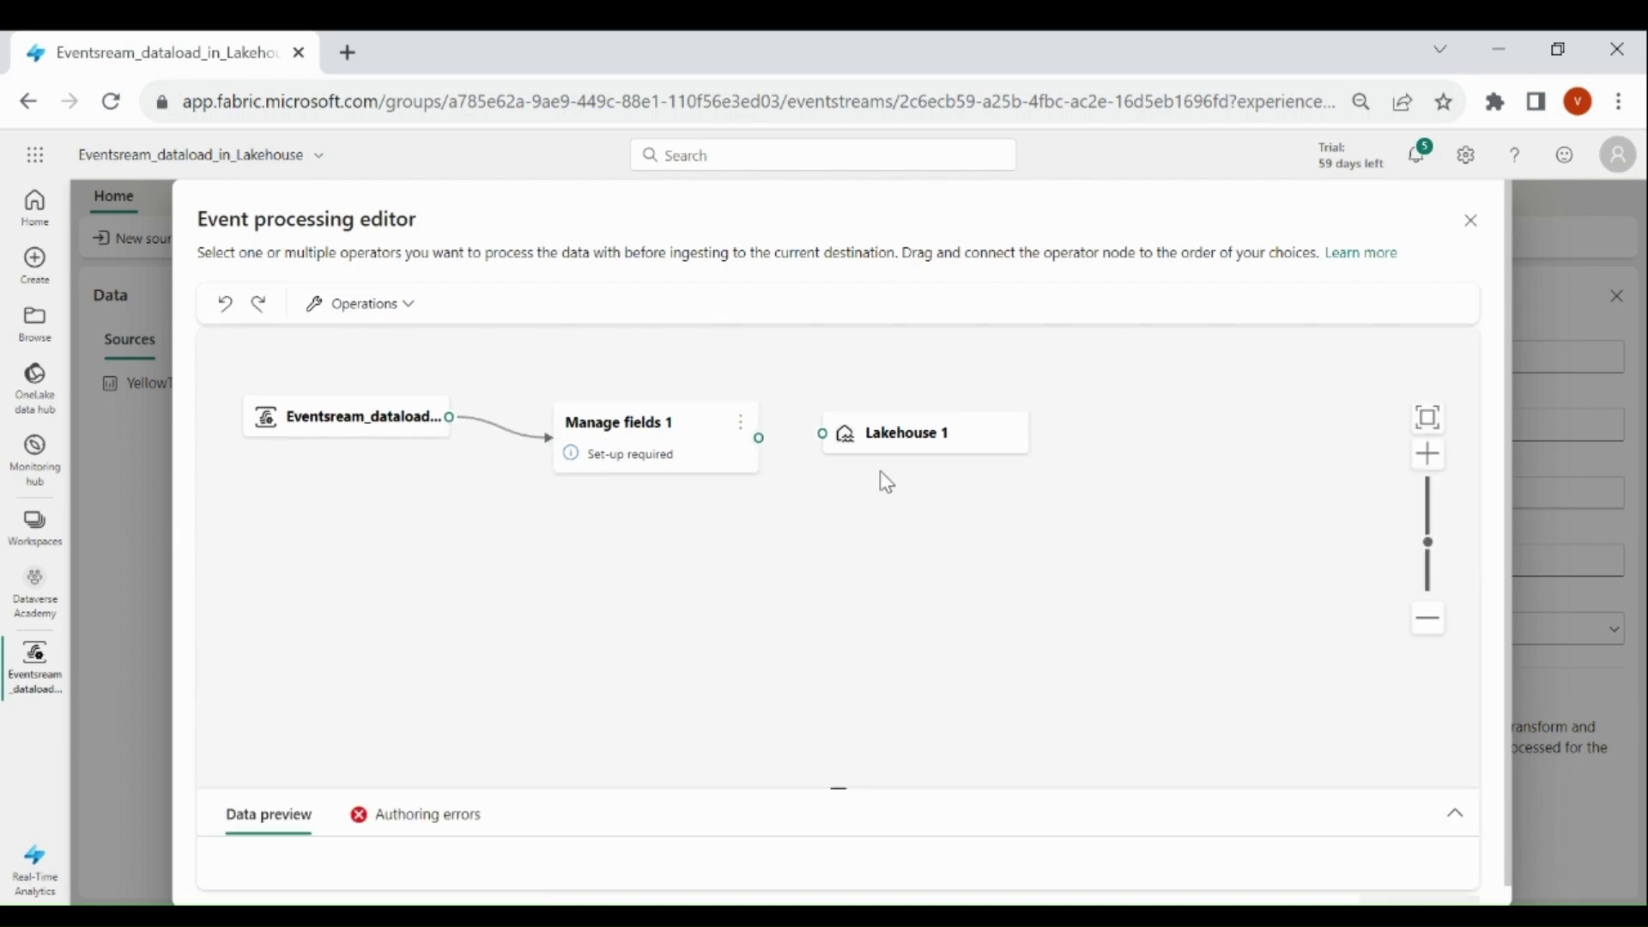
# Examine the imported schema fields and the built-in date time, string and mathematical functions available for a new field in Manage fields 1
pyautogui.click(673, 445)
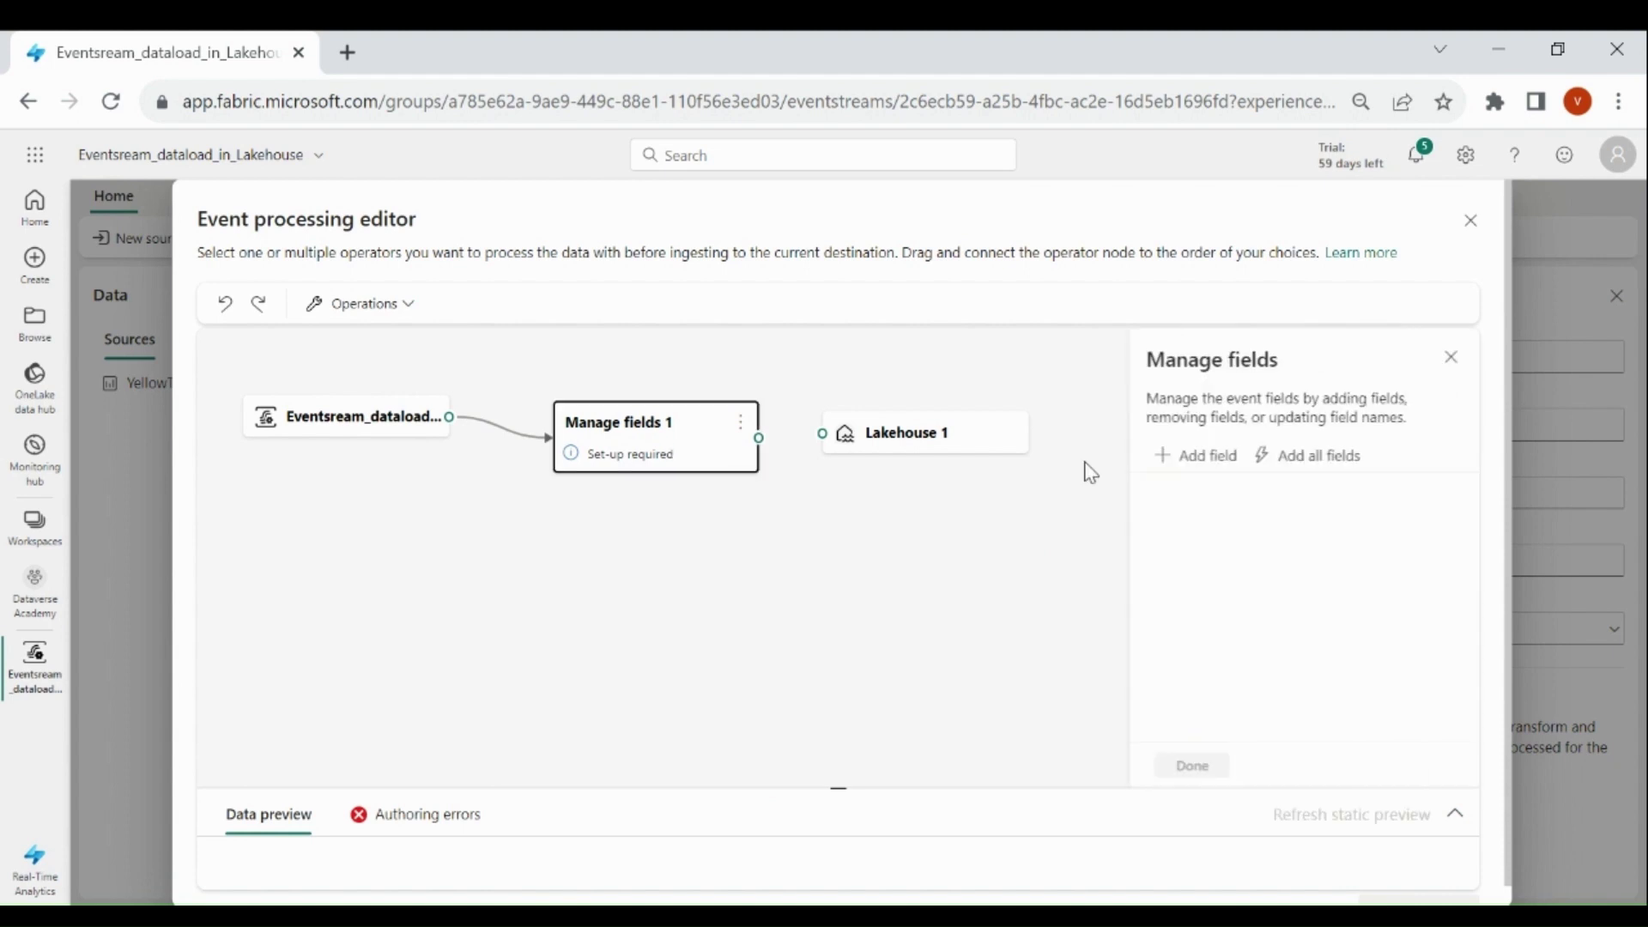
pyautogui.click(1211, 470)
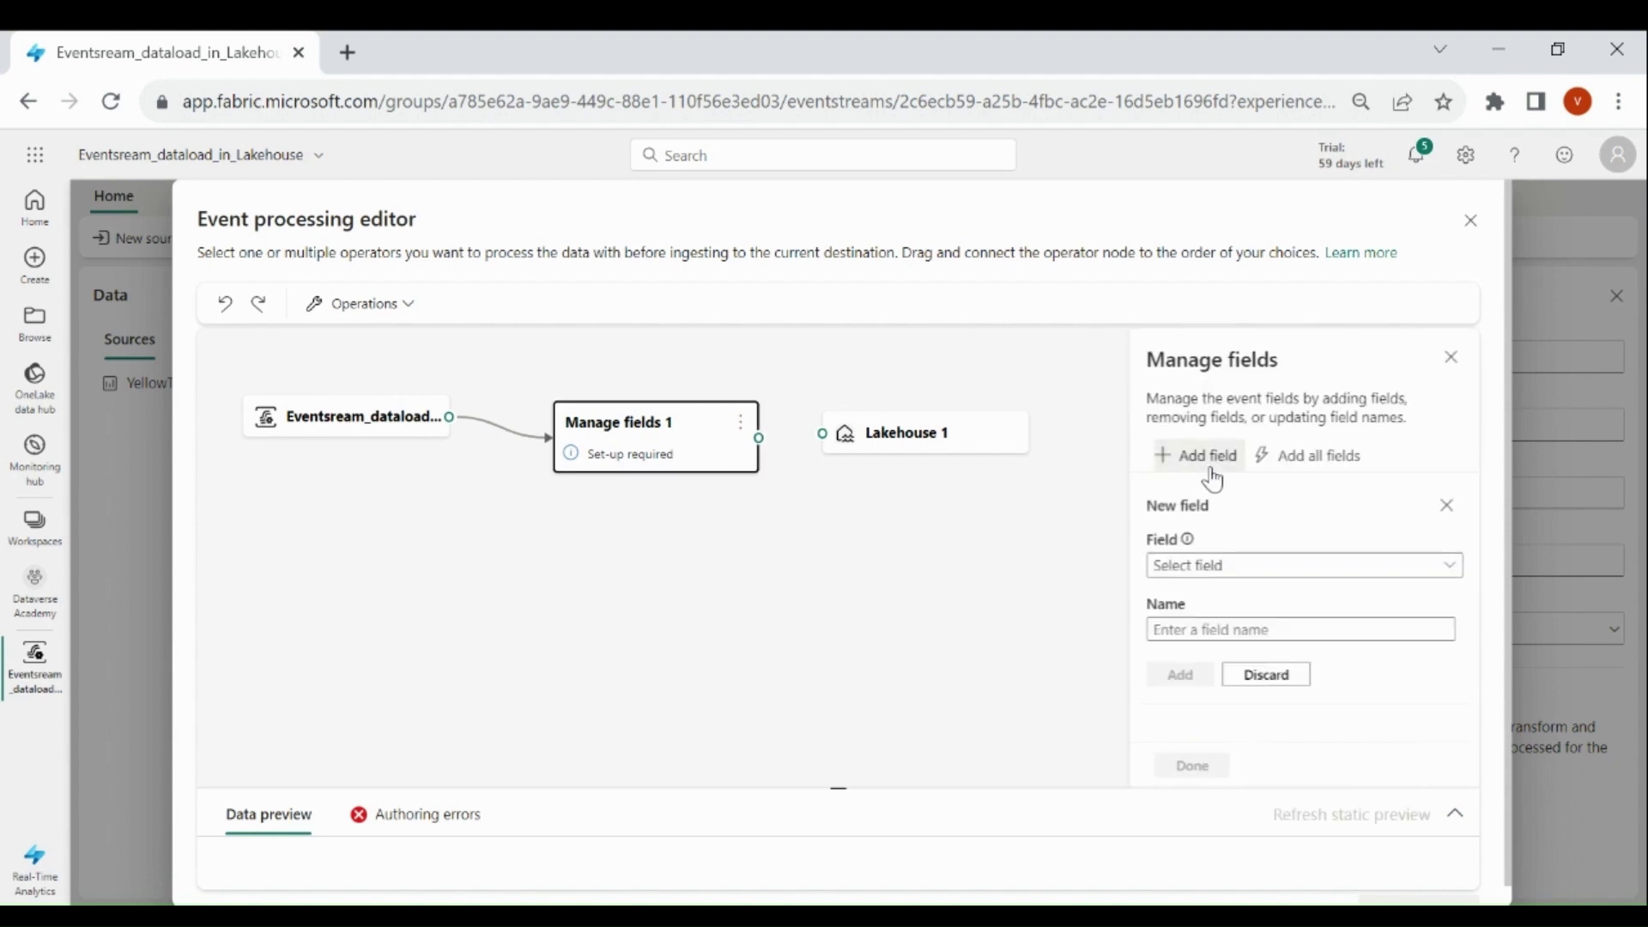
pyautogui.click(1234, 571)
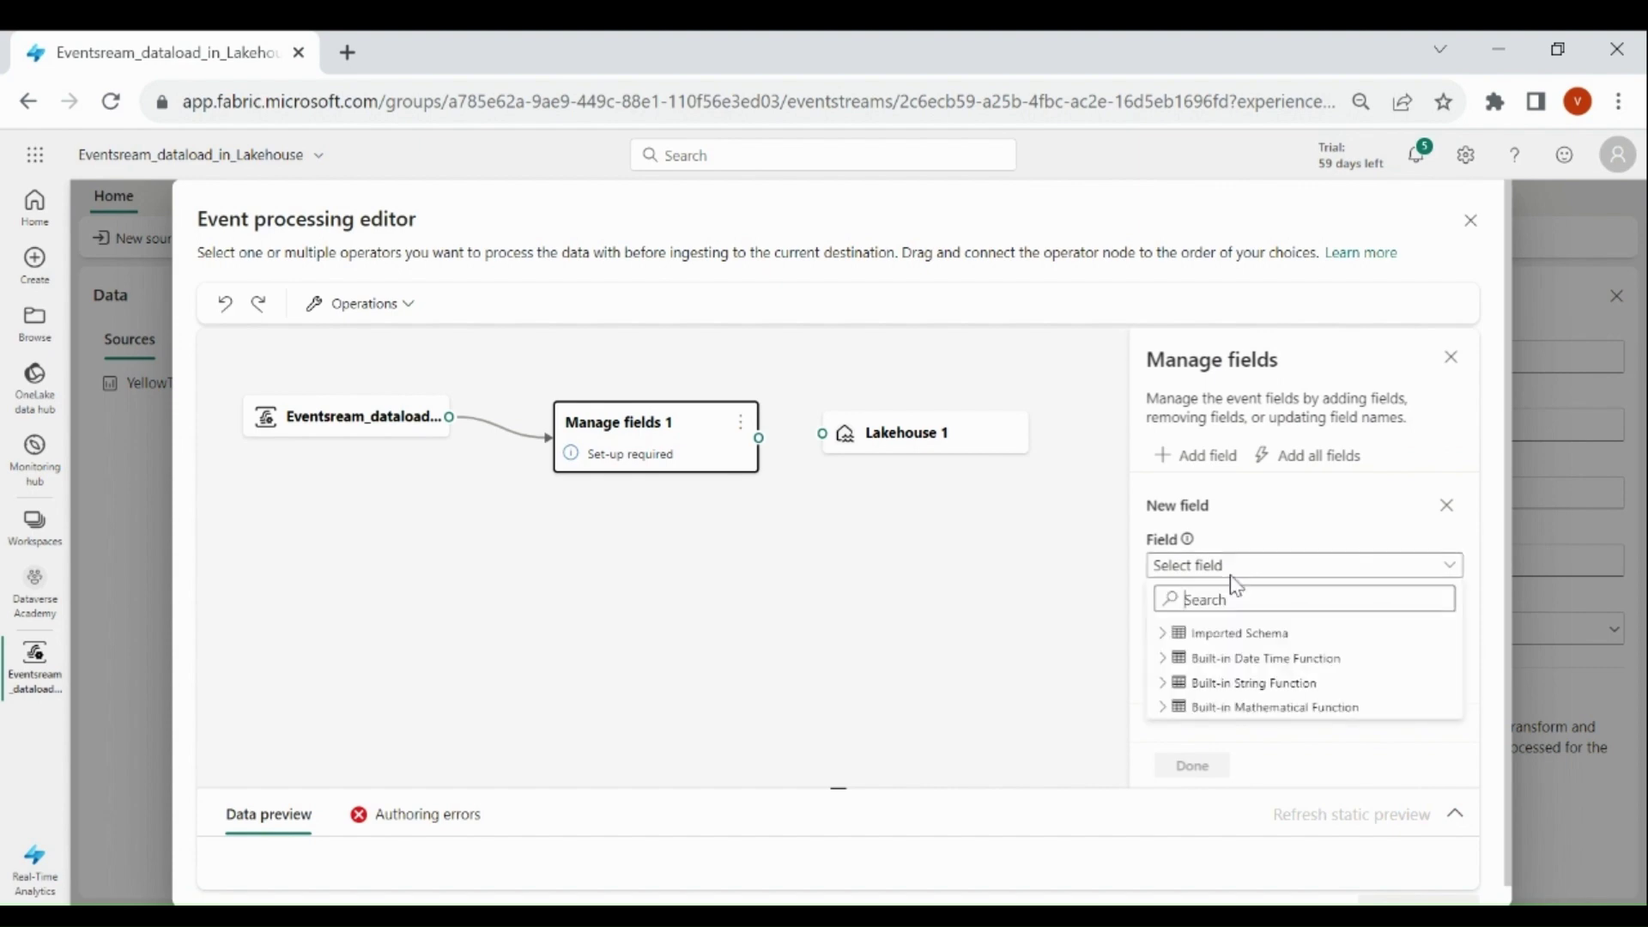
pyautogui.click(1163, 640)
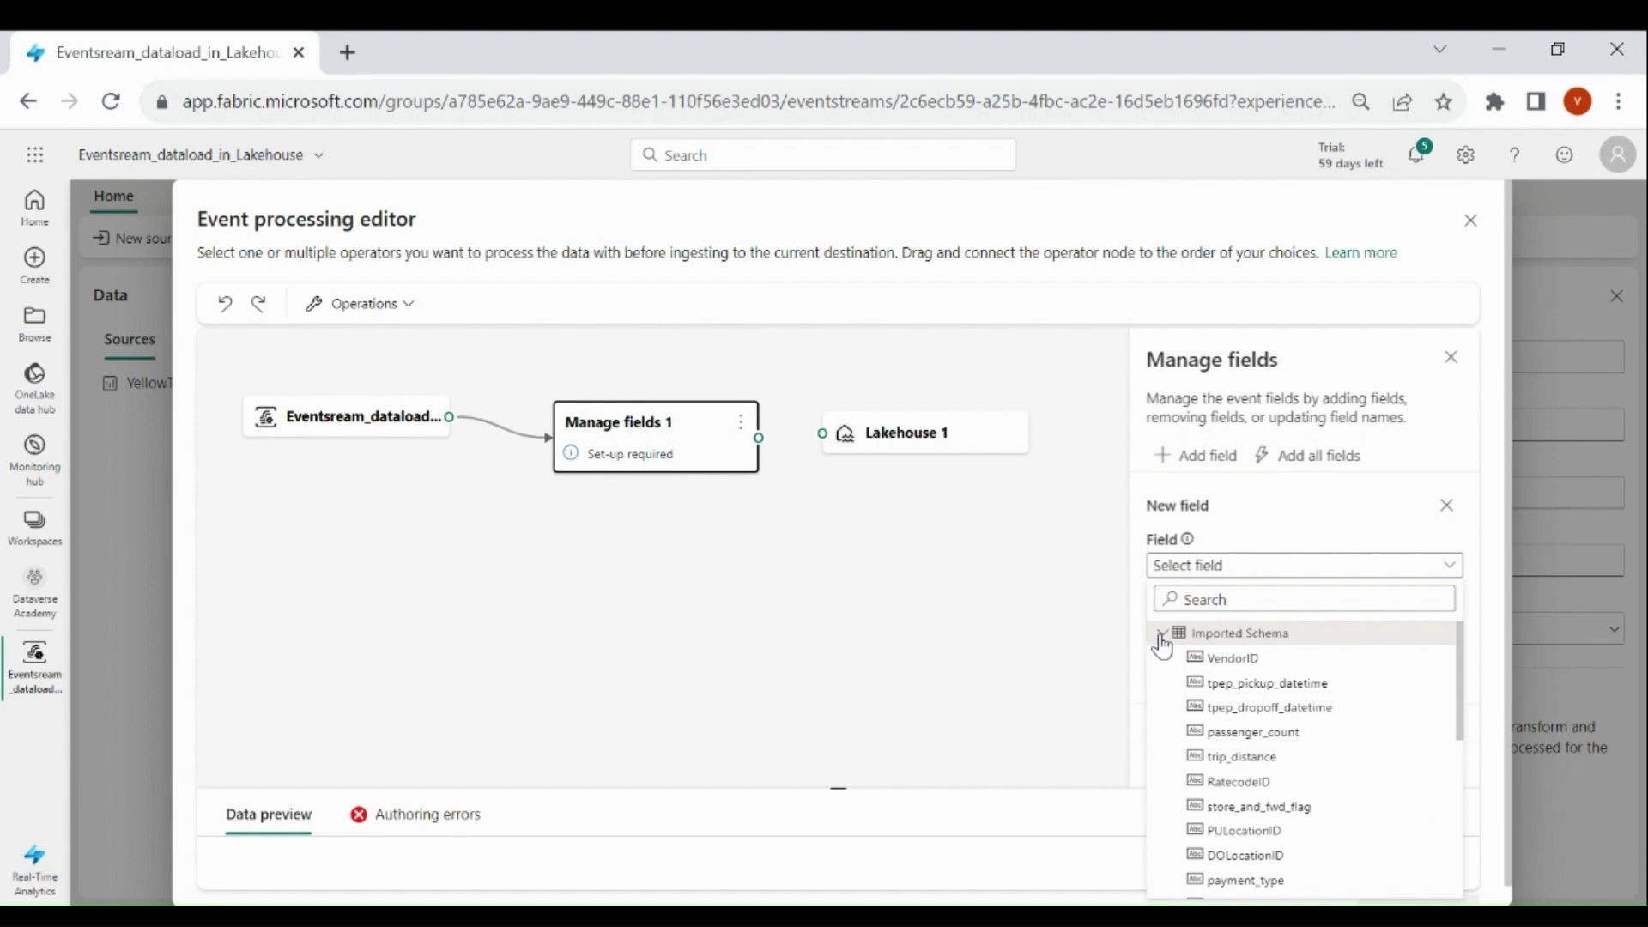
pyautogui.click(1162, 637)
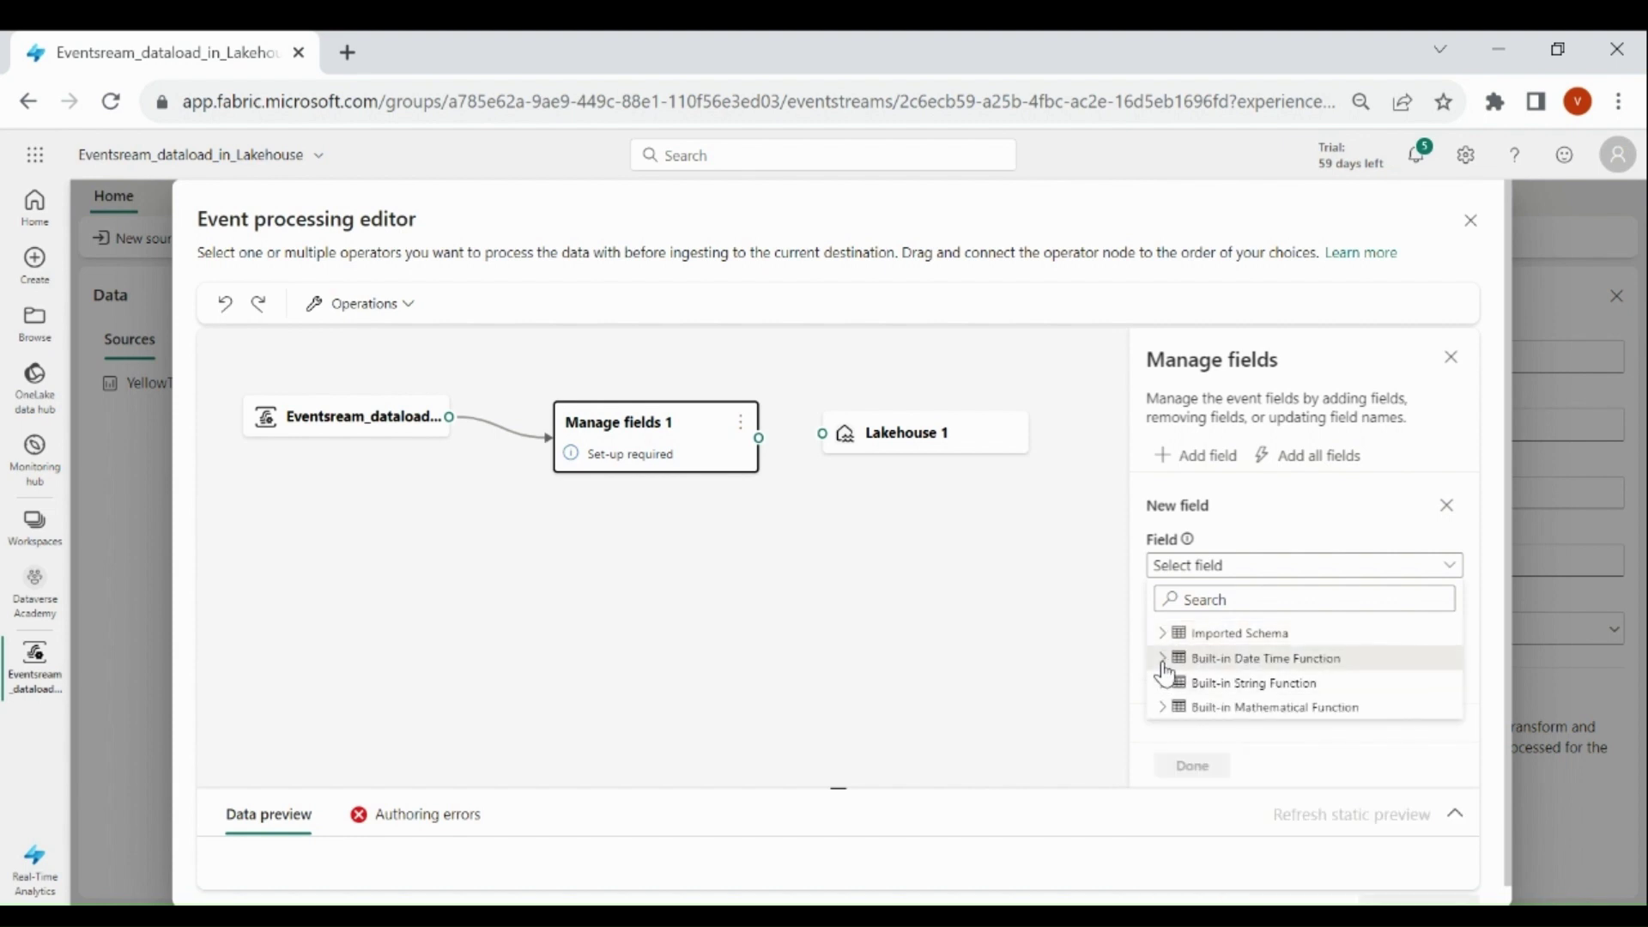
pyautogui.click(1163, 659)
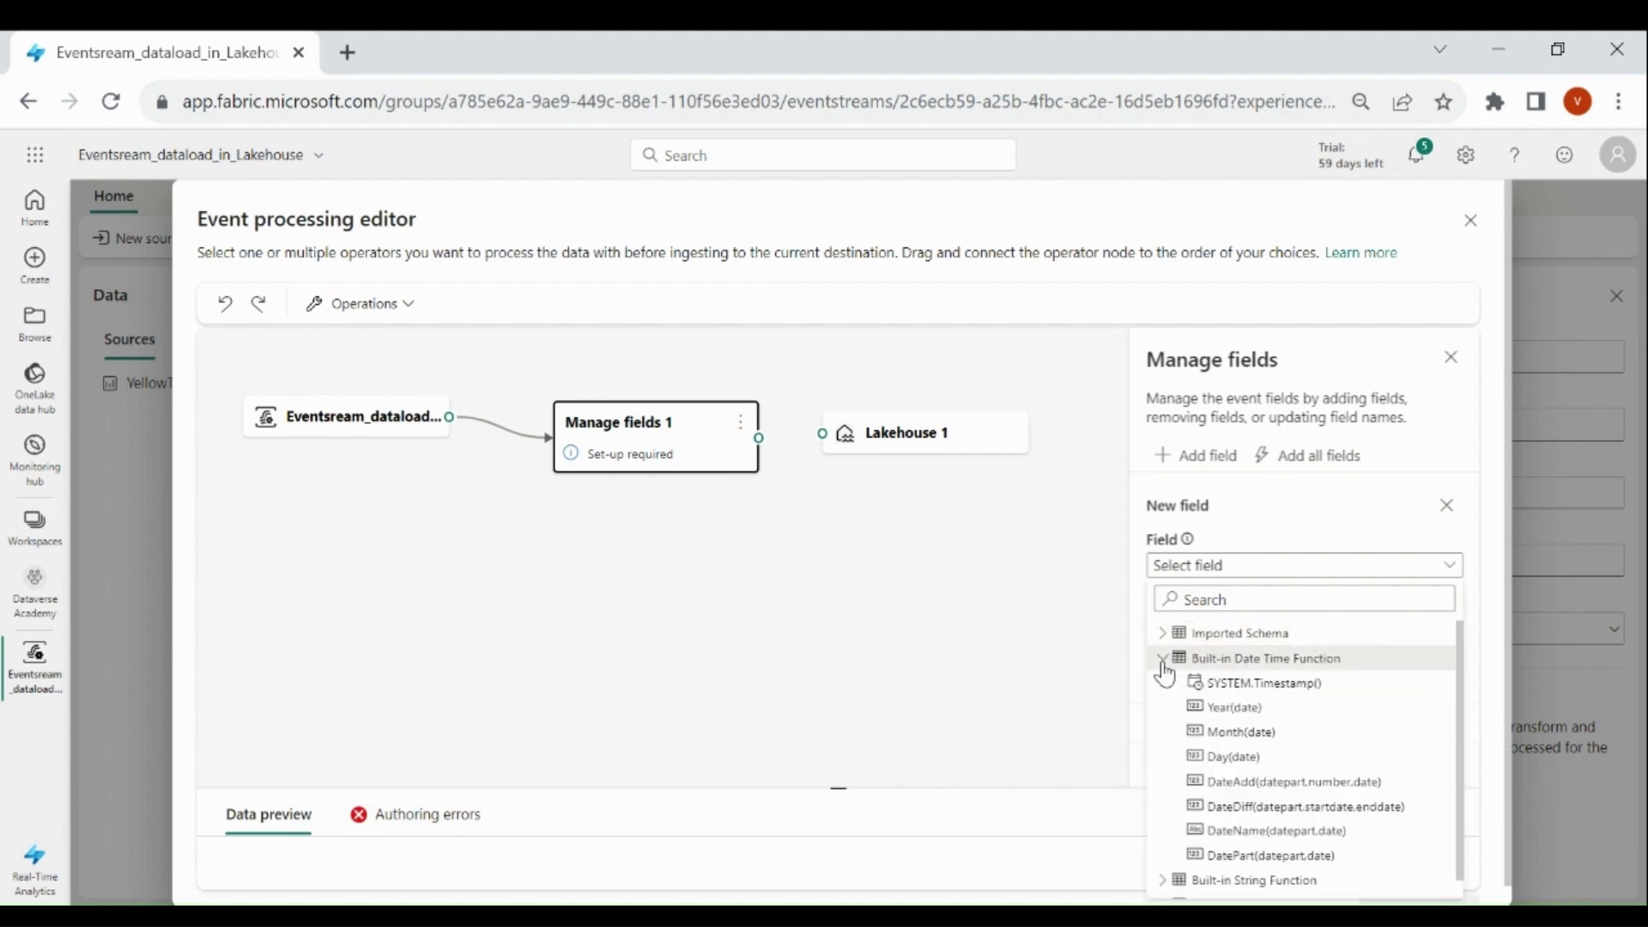
pyautogui.click(1163, 660)
pyautogui.click(1165, 684)
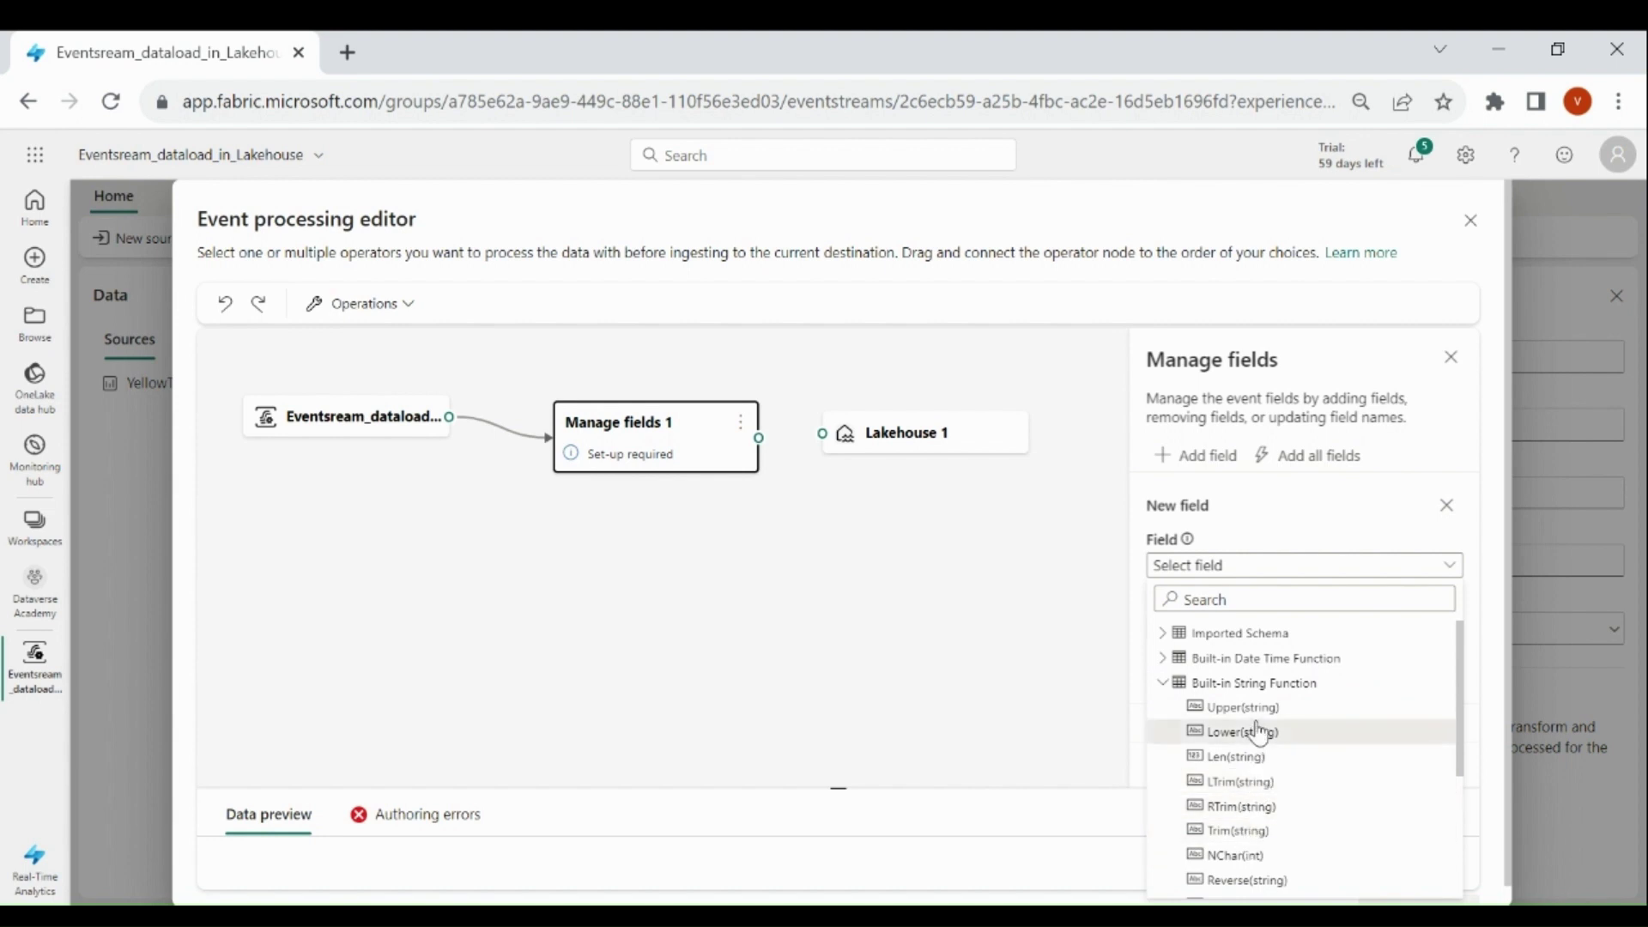
pyautogui.click(1163, 684)
pyautogui.click(1163, 708)
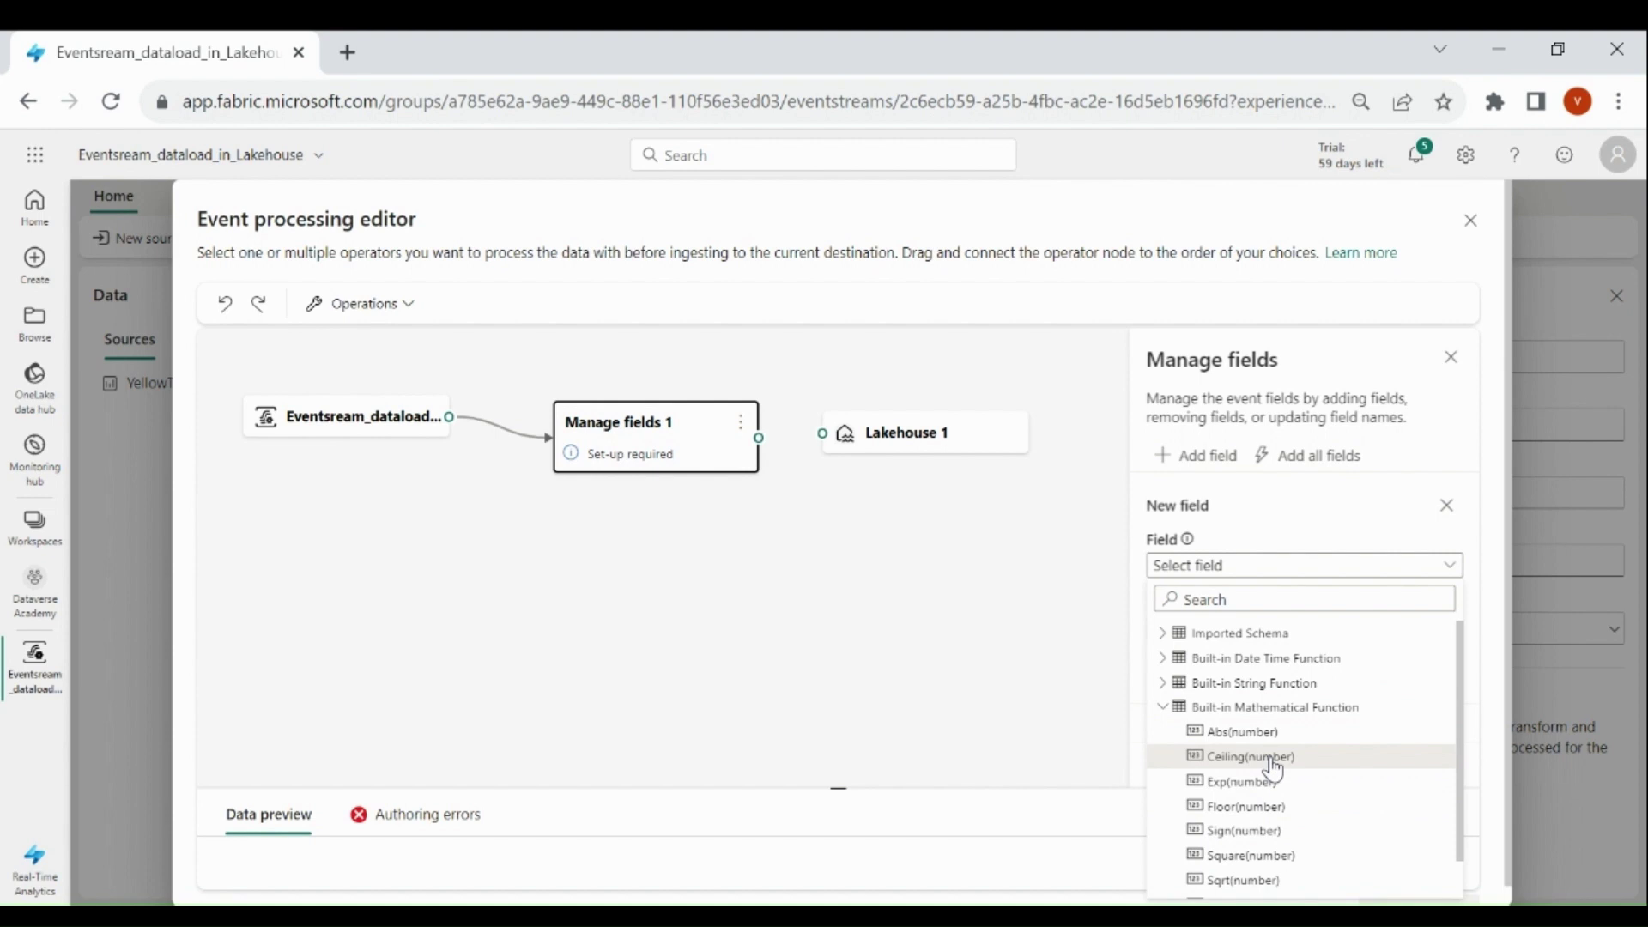
pyautogui.click(1164, 708)
pyautogui.click(1325, 485)
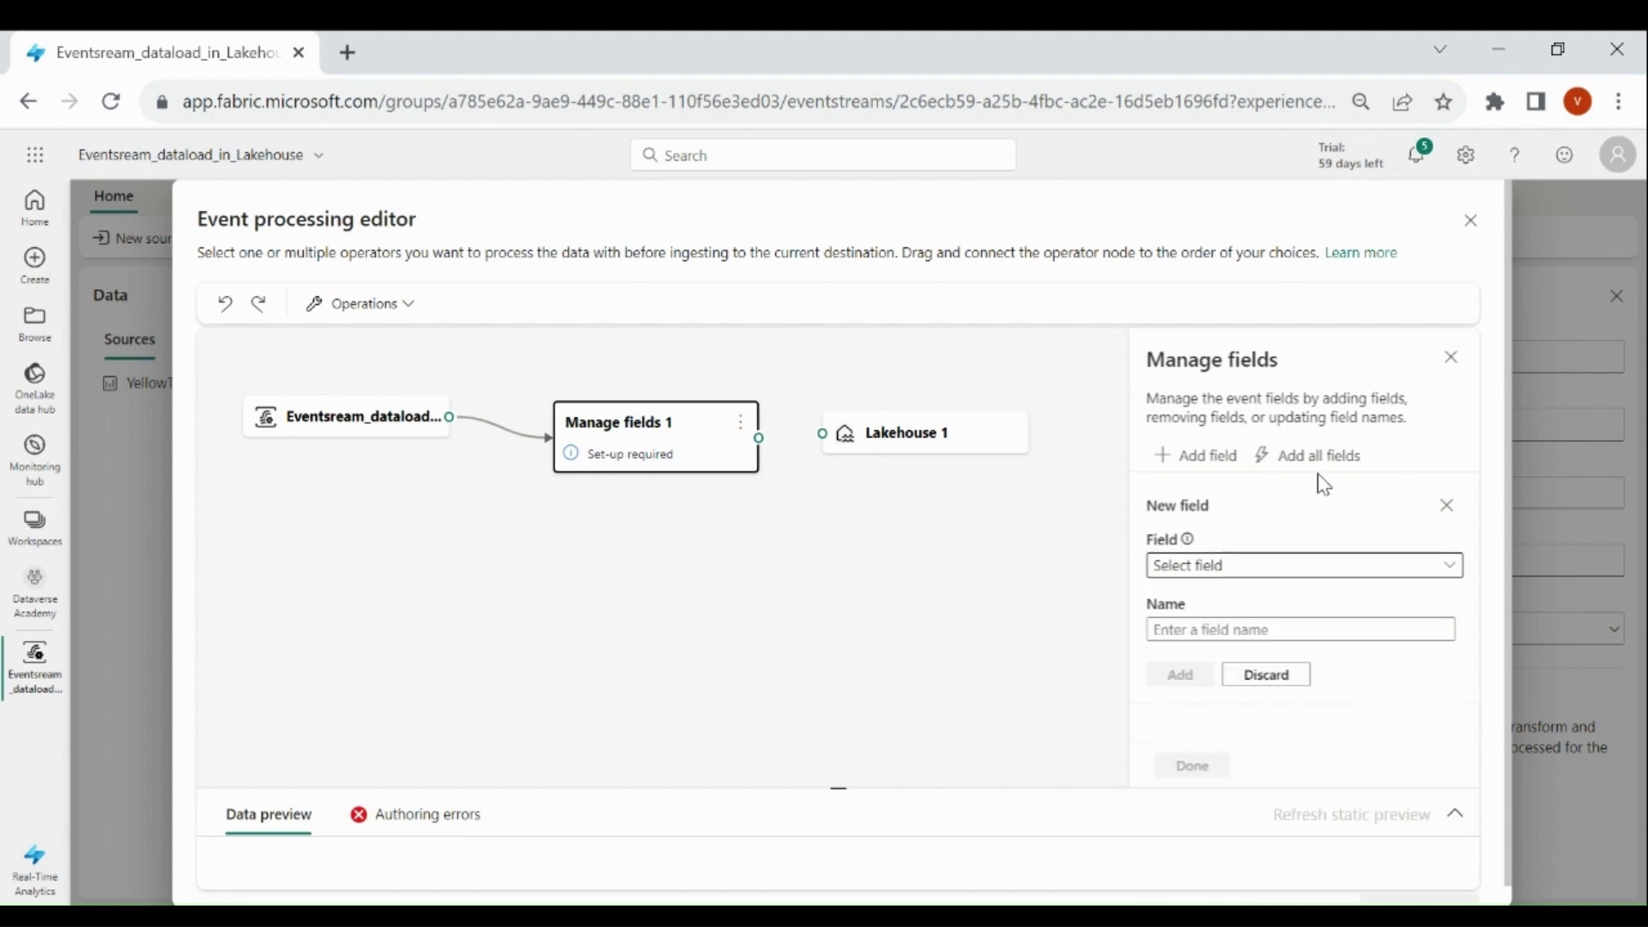
# Add the VendorID and tpep_pickup_datetime fields from the imported schema to Manage fields 1
pyautogui.click(1300, 568)
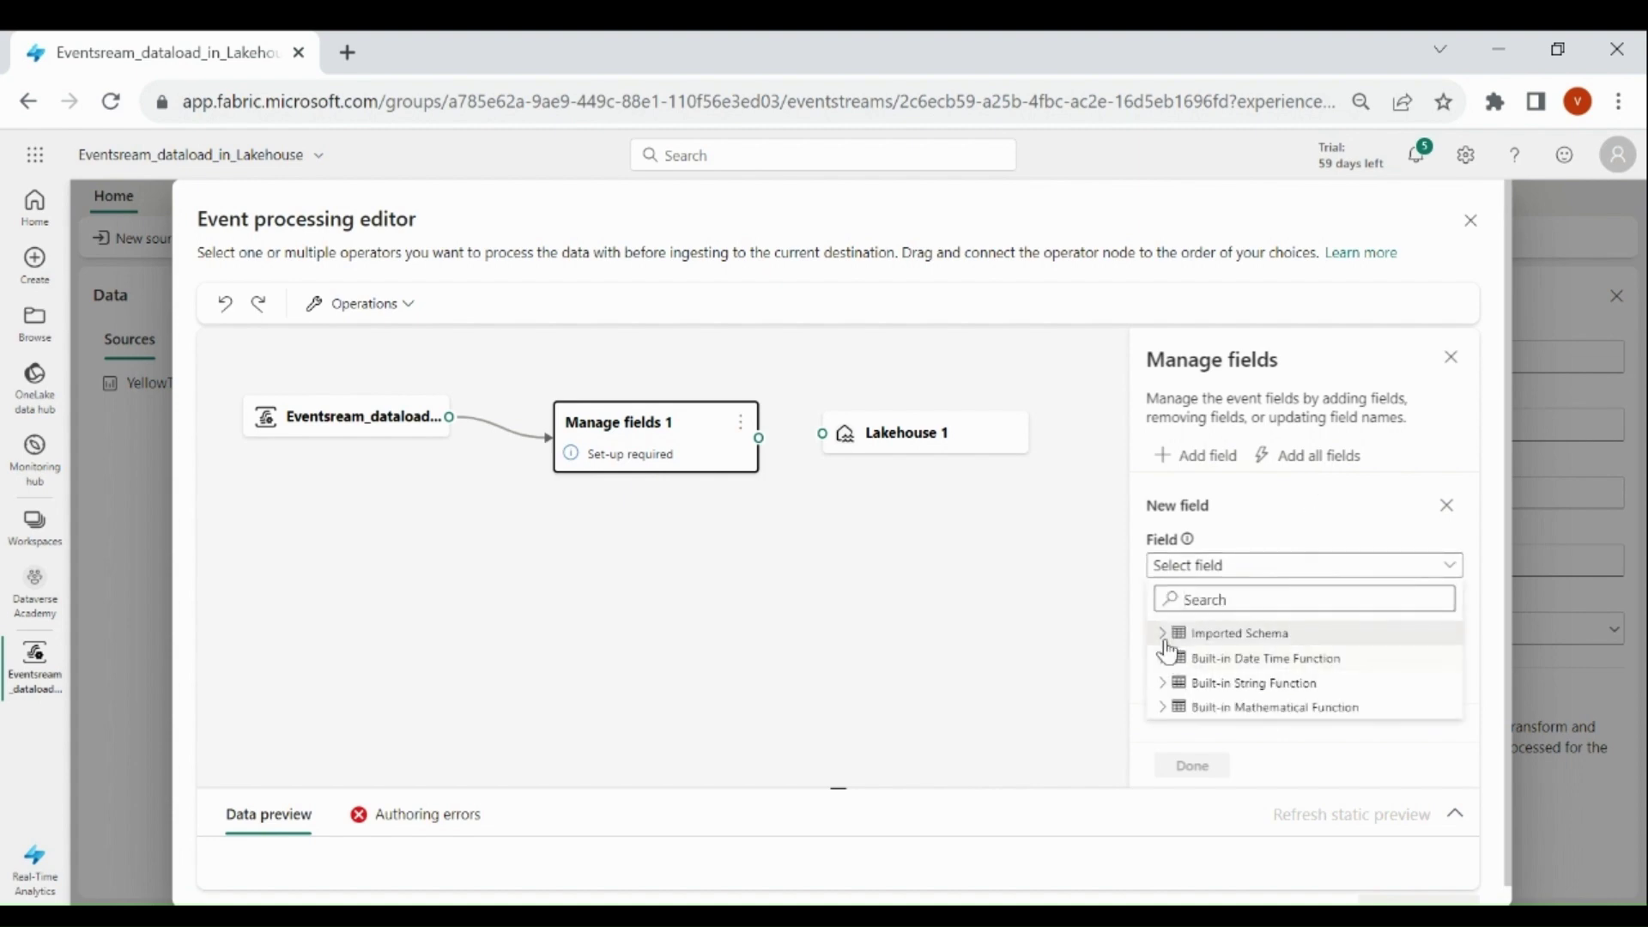
pyautogui.click(1163, 636)
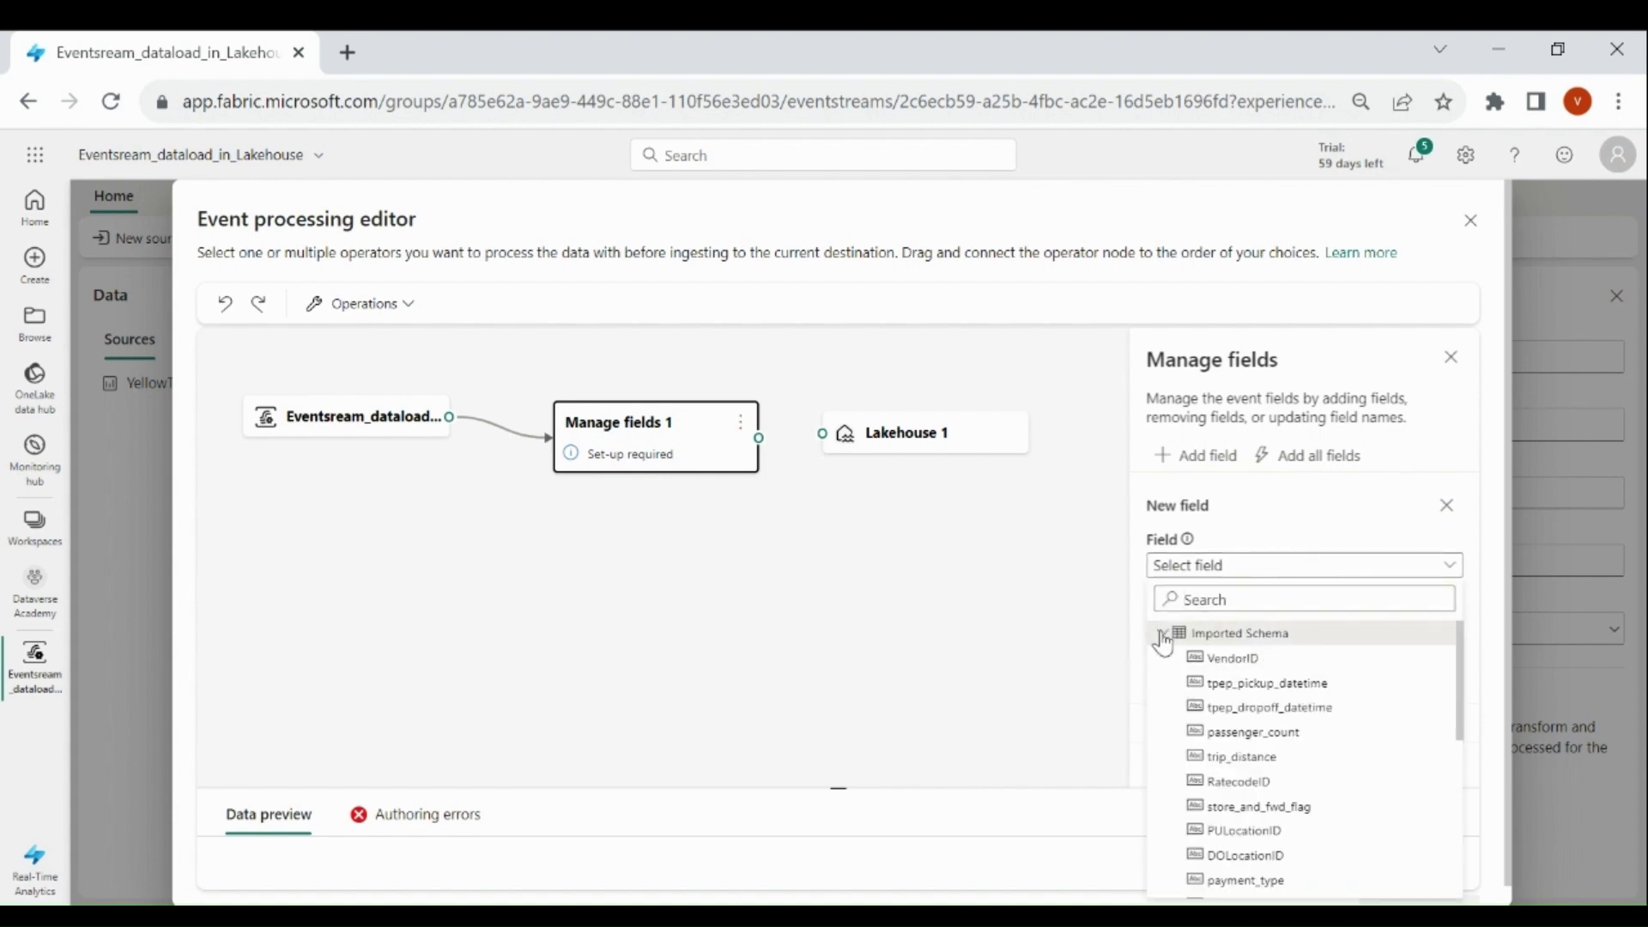
pyautogui.click(1230, 661)
pyautogui.click(1187, 672)
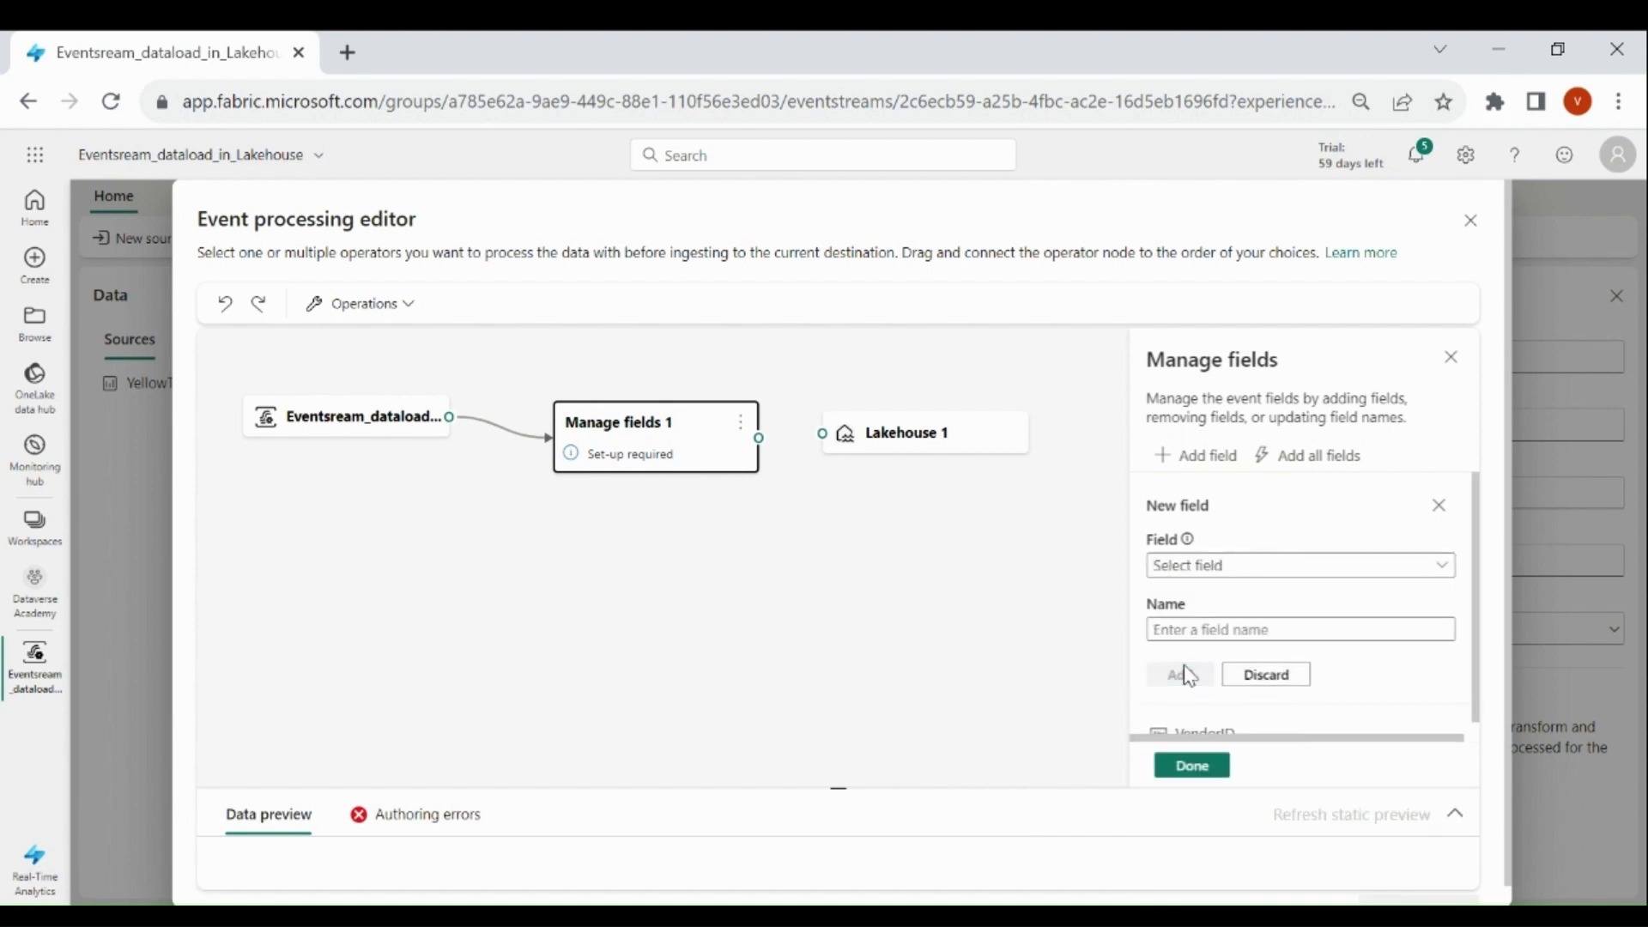
pyautogui.click(1239, 567)
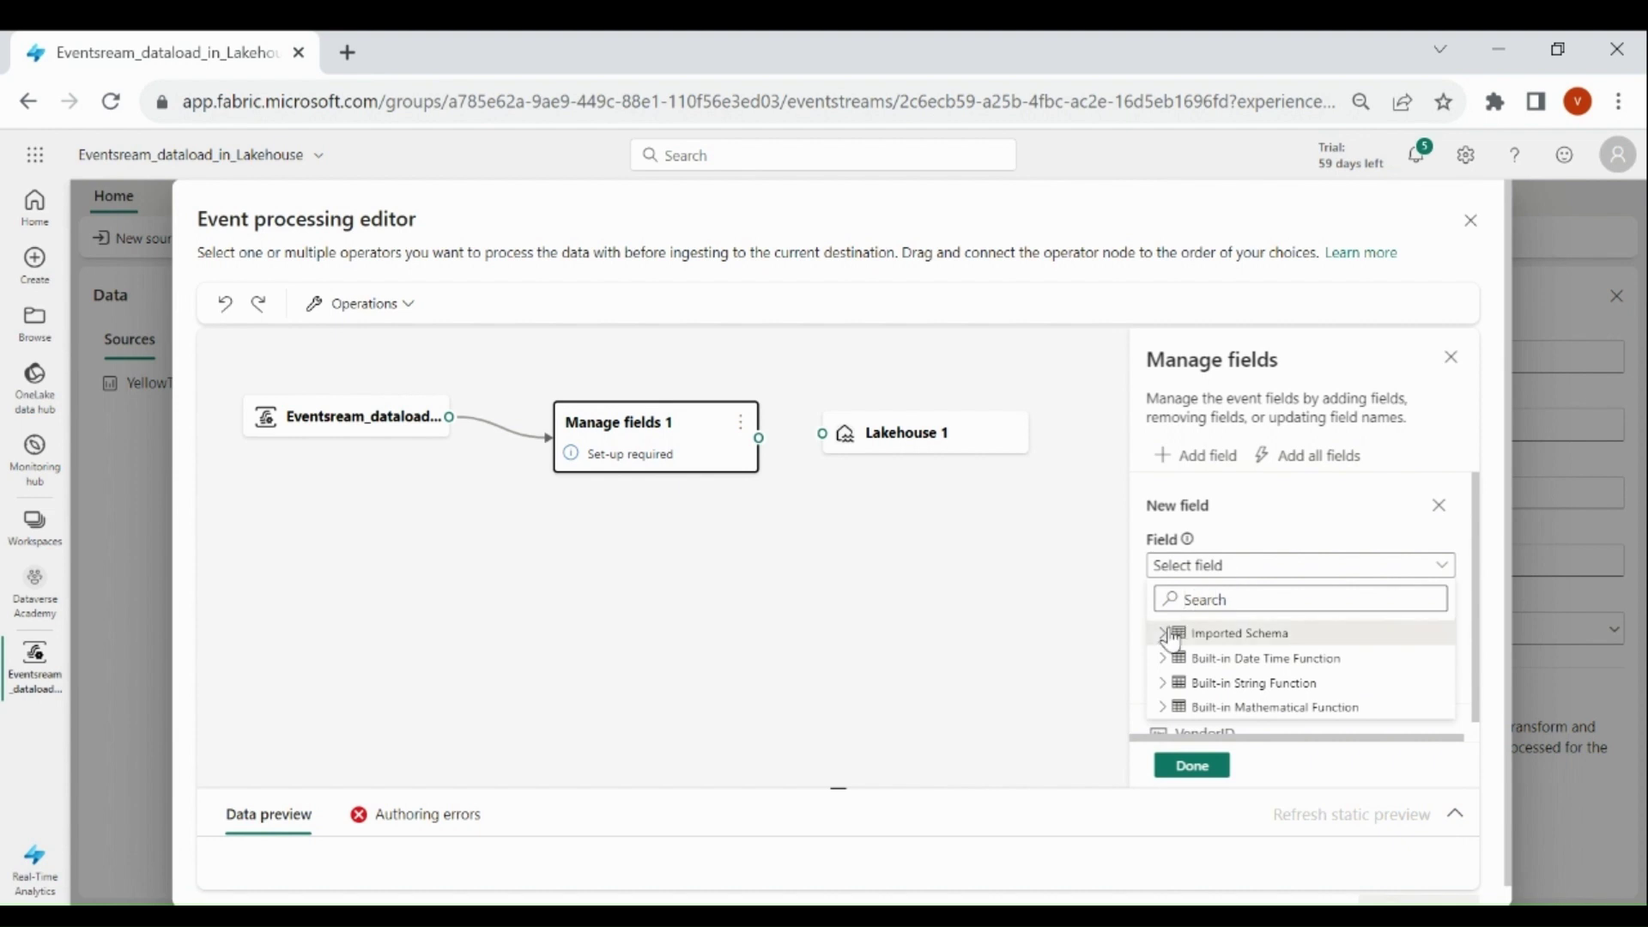
pyautogui.click(1237, 634)
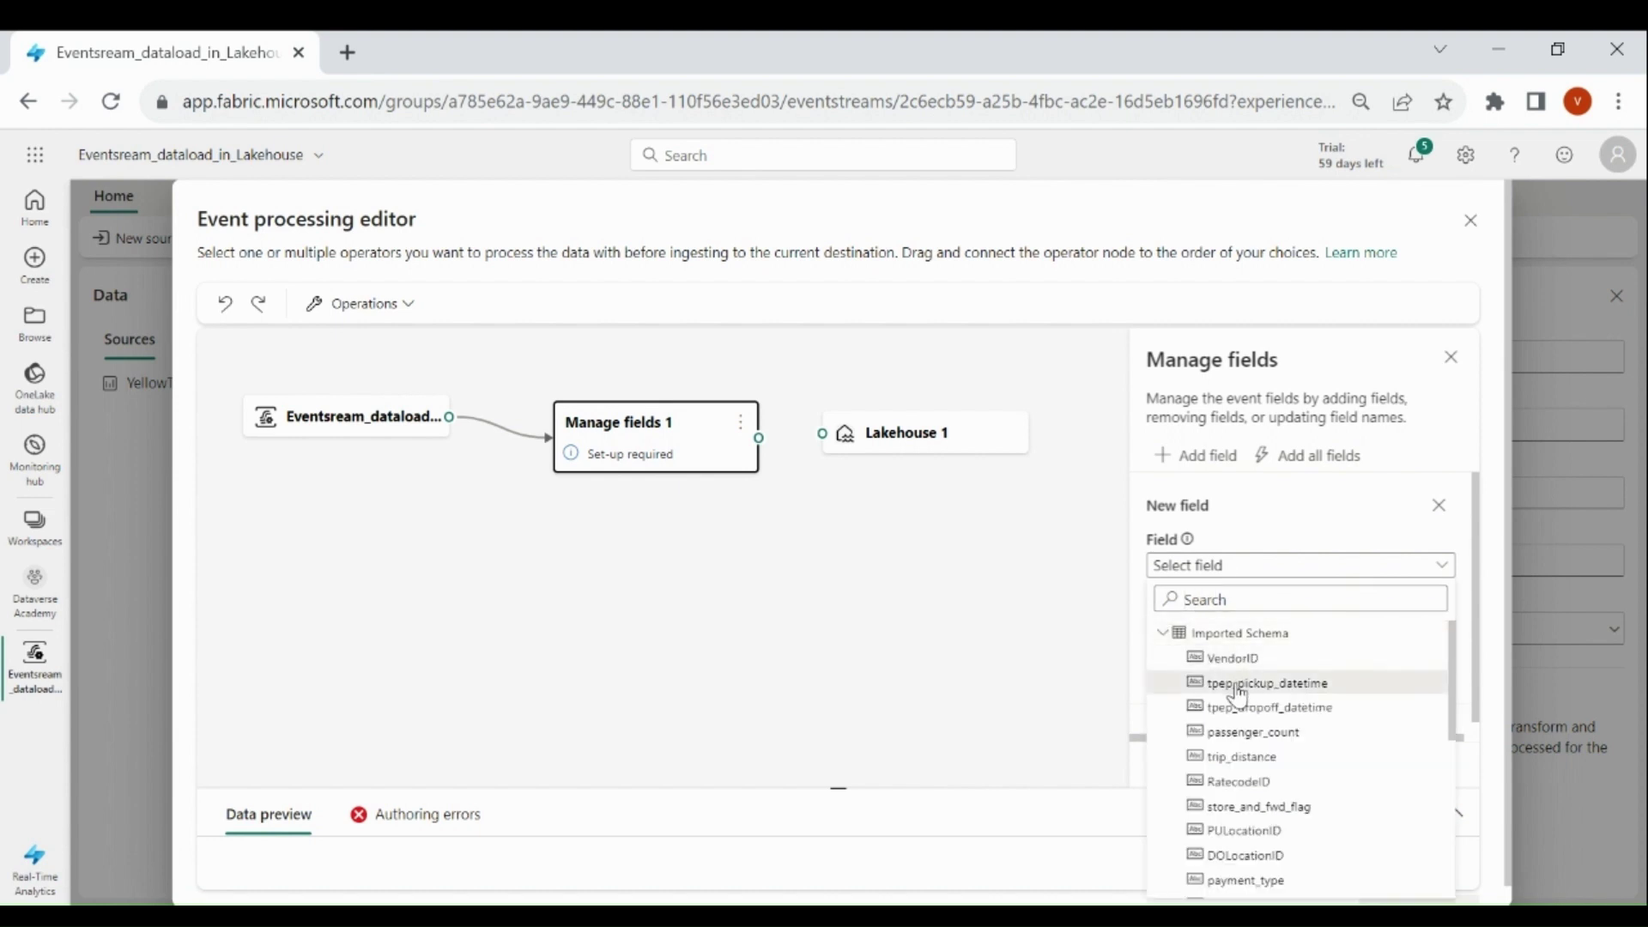
pyautogui.click(1237, 685)
pyautogui.click(1185, 677)
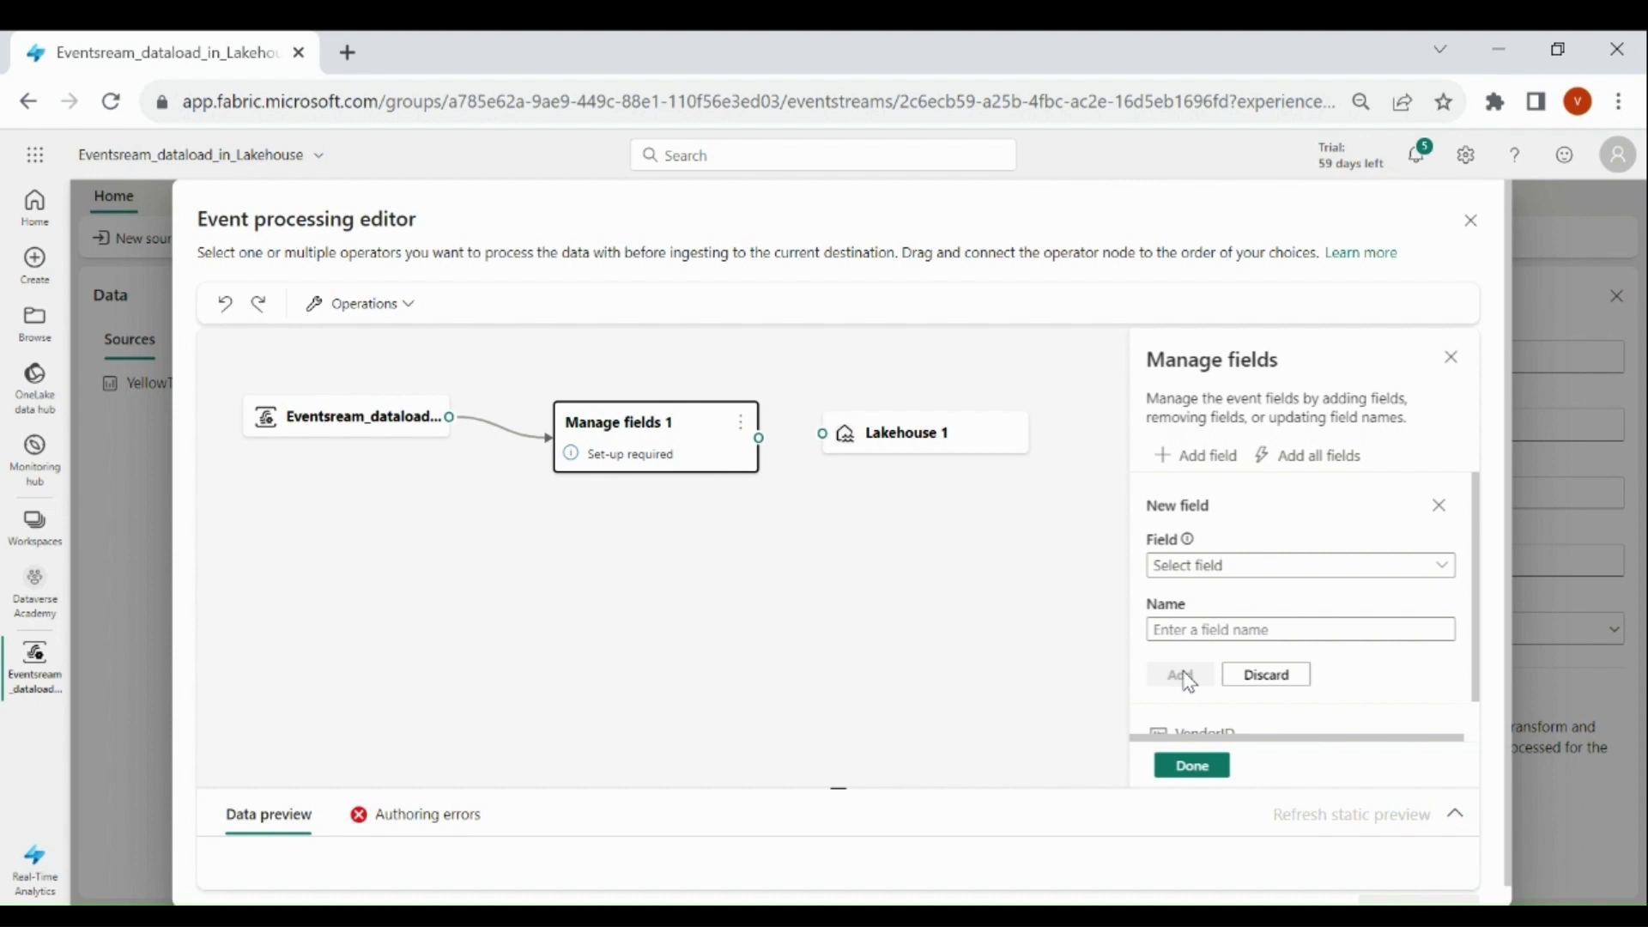
pyautogui.click(1441, 508)
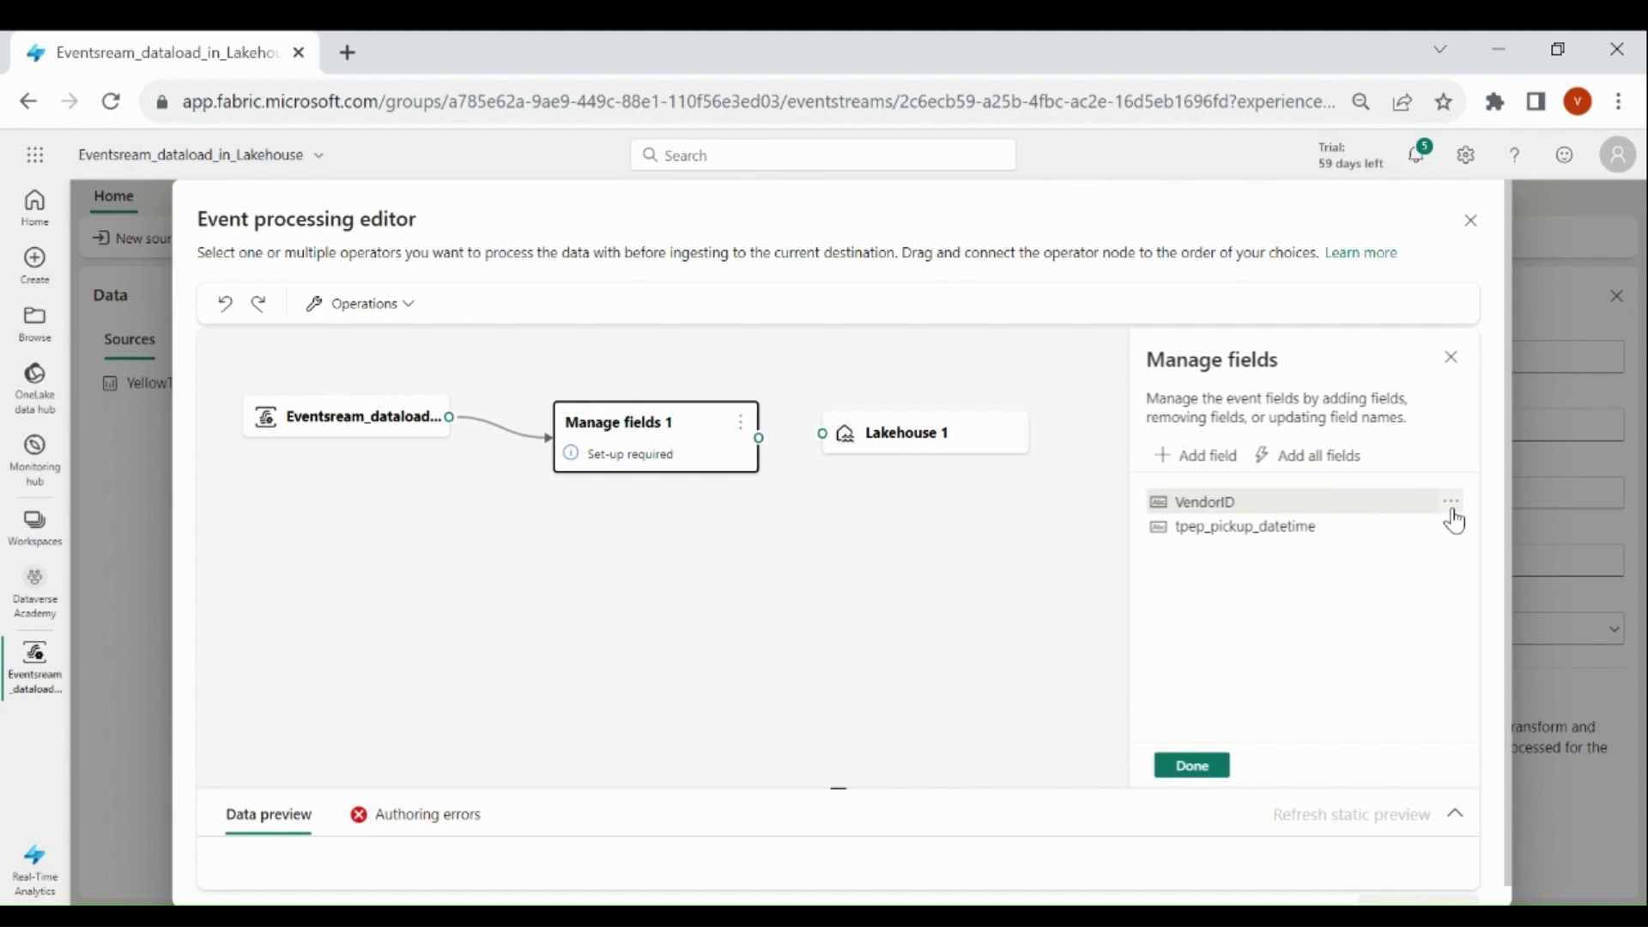
# Remove the VendorID and tpep_pickup_datetime fields from the Manage fields 1 operation
pyautogui.click(1452, 506)
pyautogui.click(1374, 505)
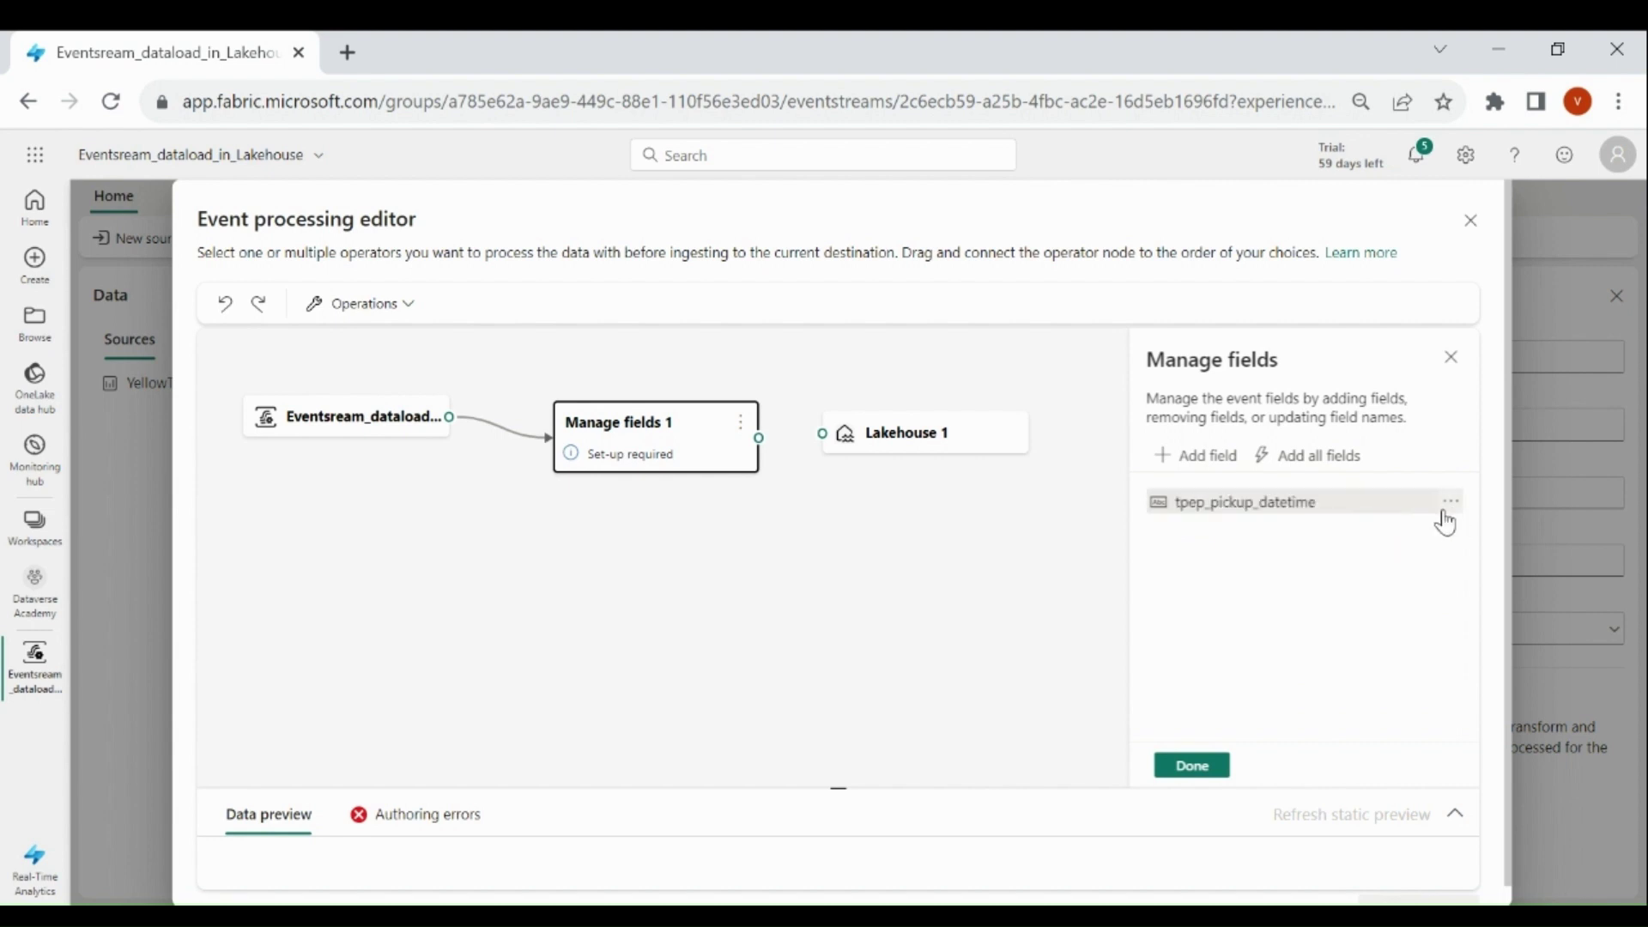
pyautogui.click(1449, 507)
pyautogui.click(1382, 508)
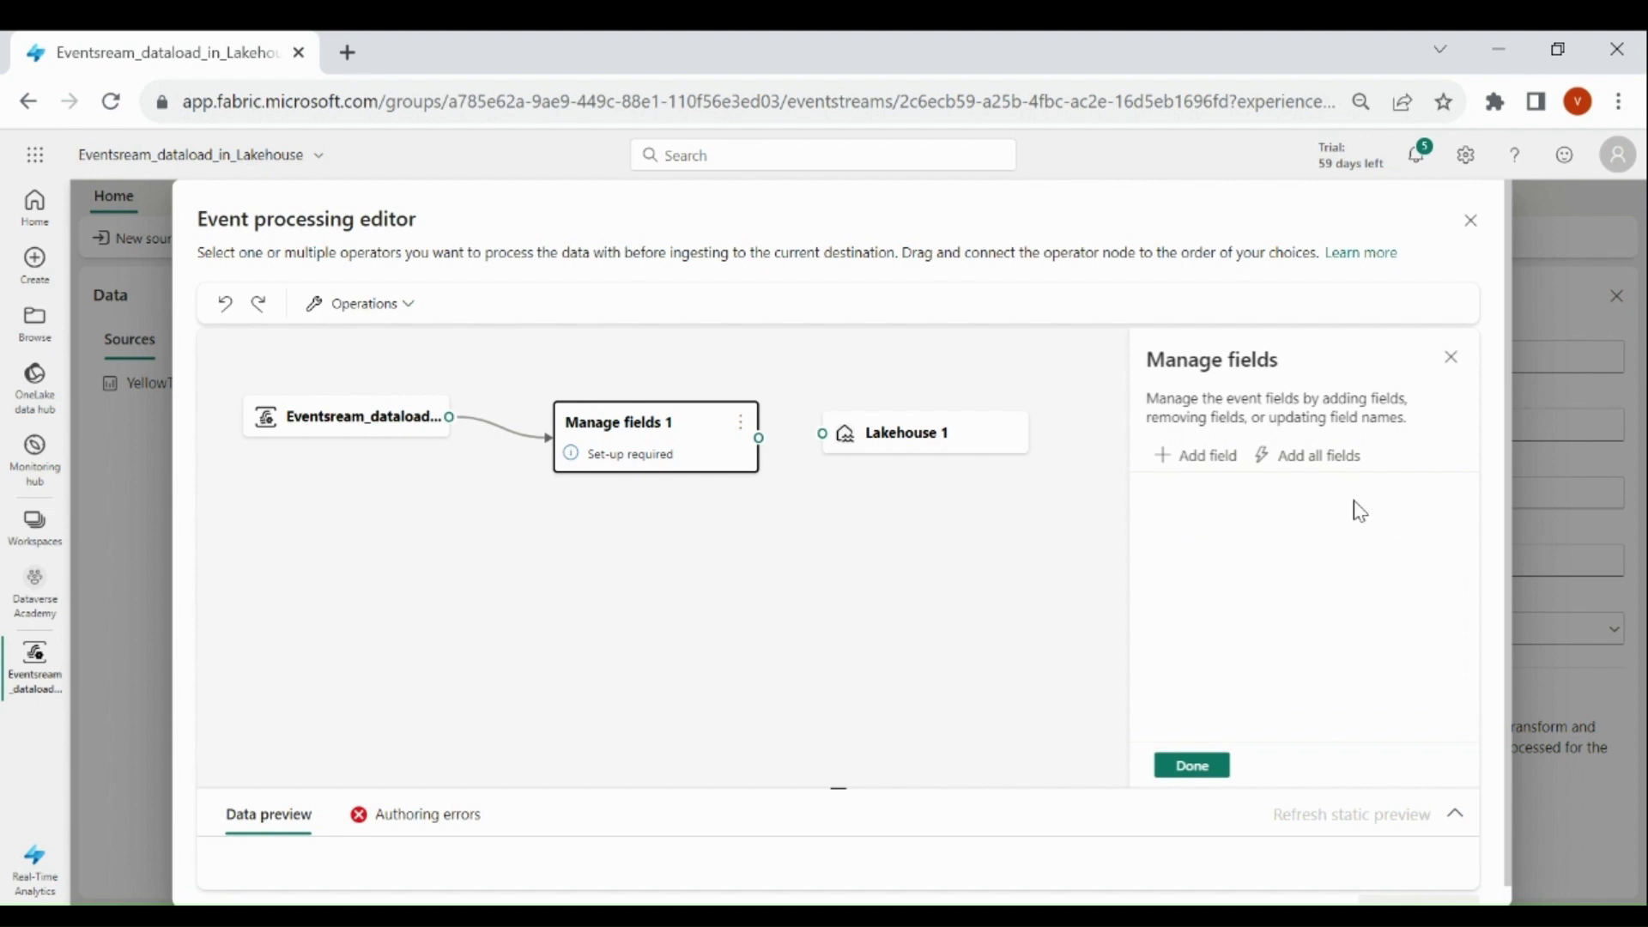
# Include all fields except store_and_fwd_flag in Manage fields 1, and connect its output to the Lakehouse 1 node
pyautogui.click(1323, 462)
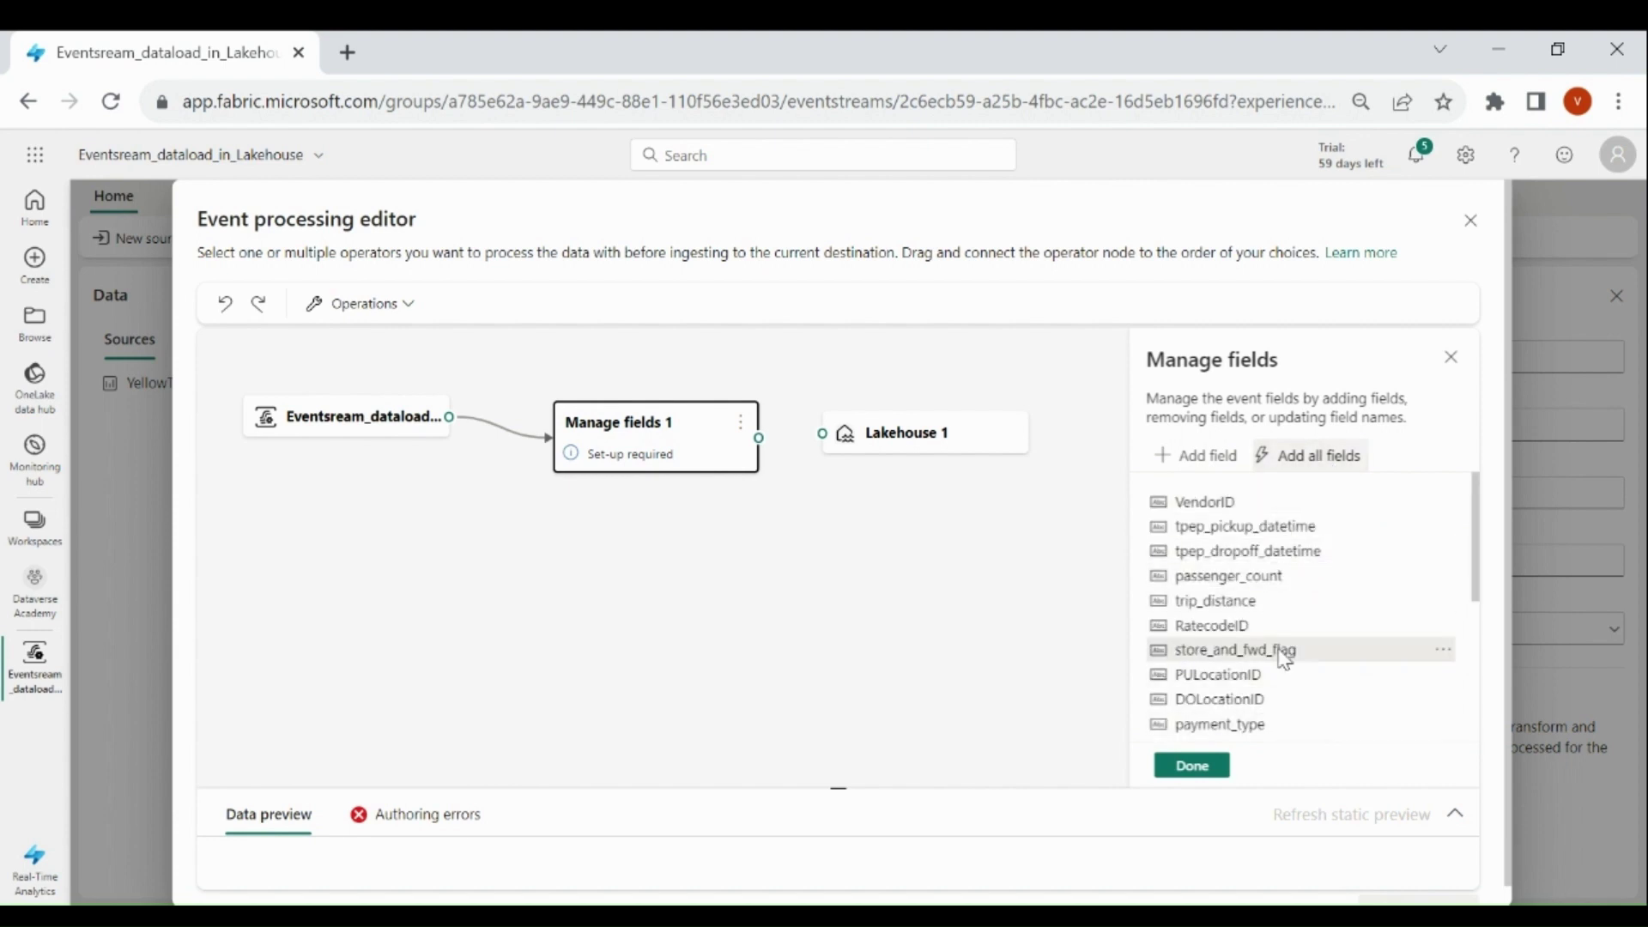
pyautogui.click(1439, 659)
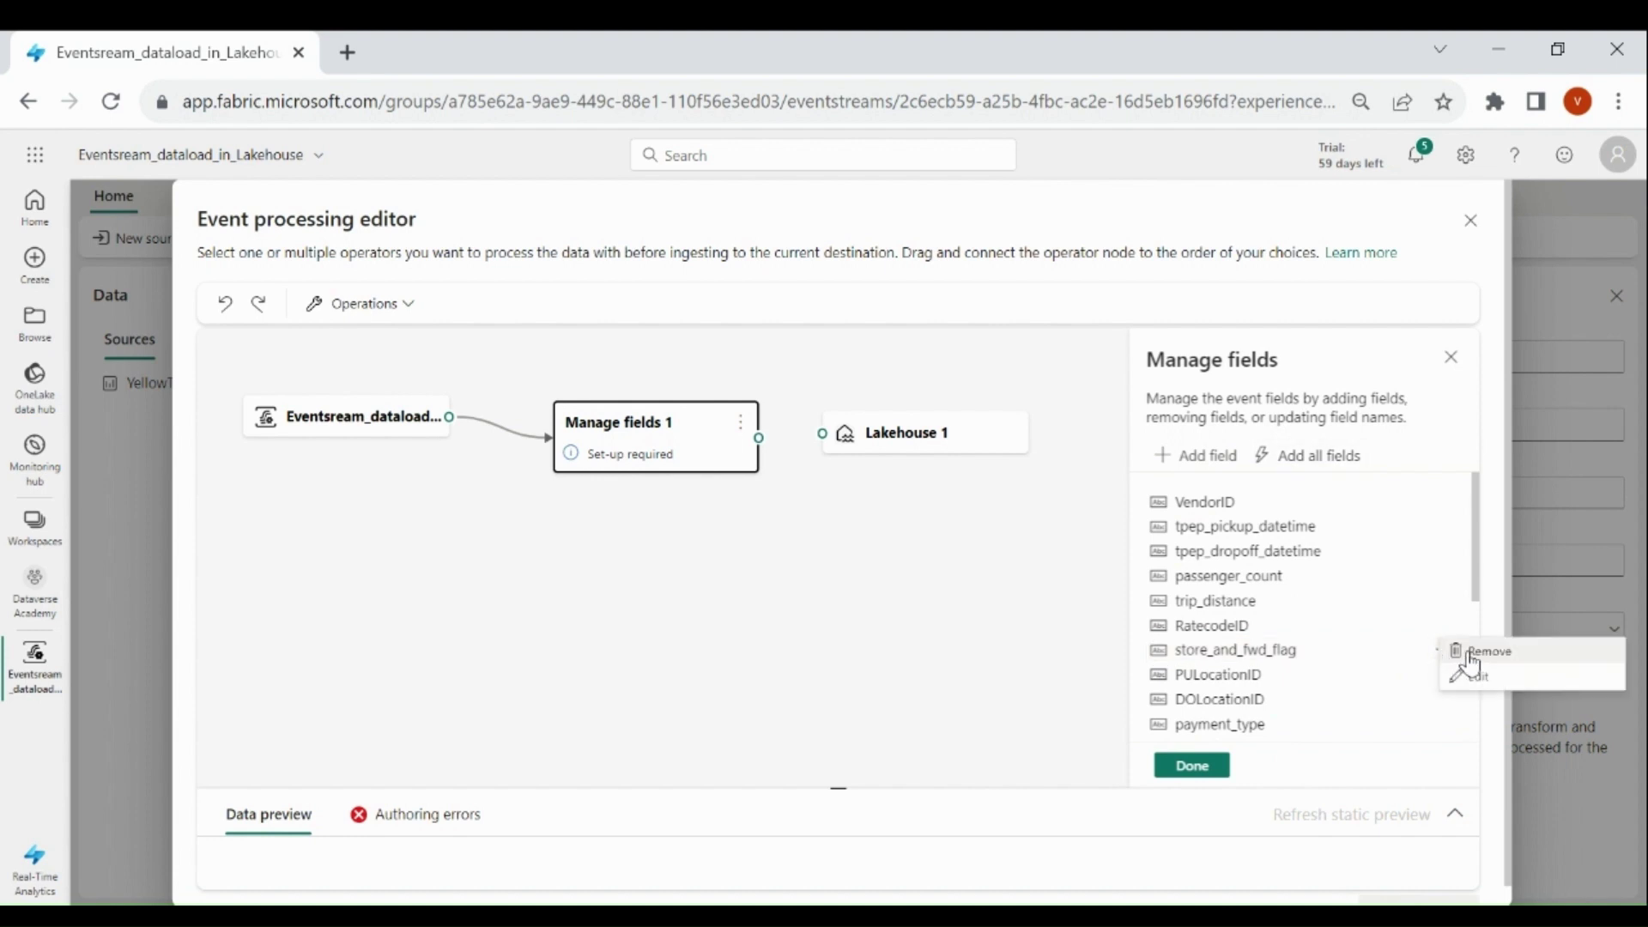
pyautogui.click(1471, 659)
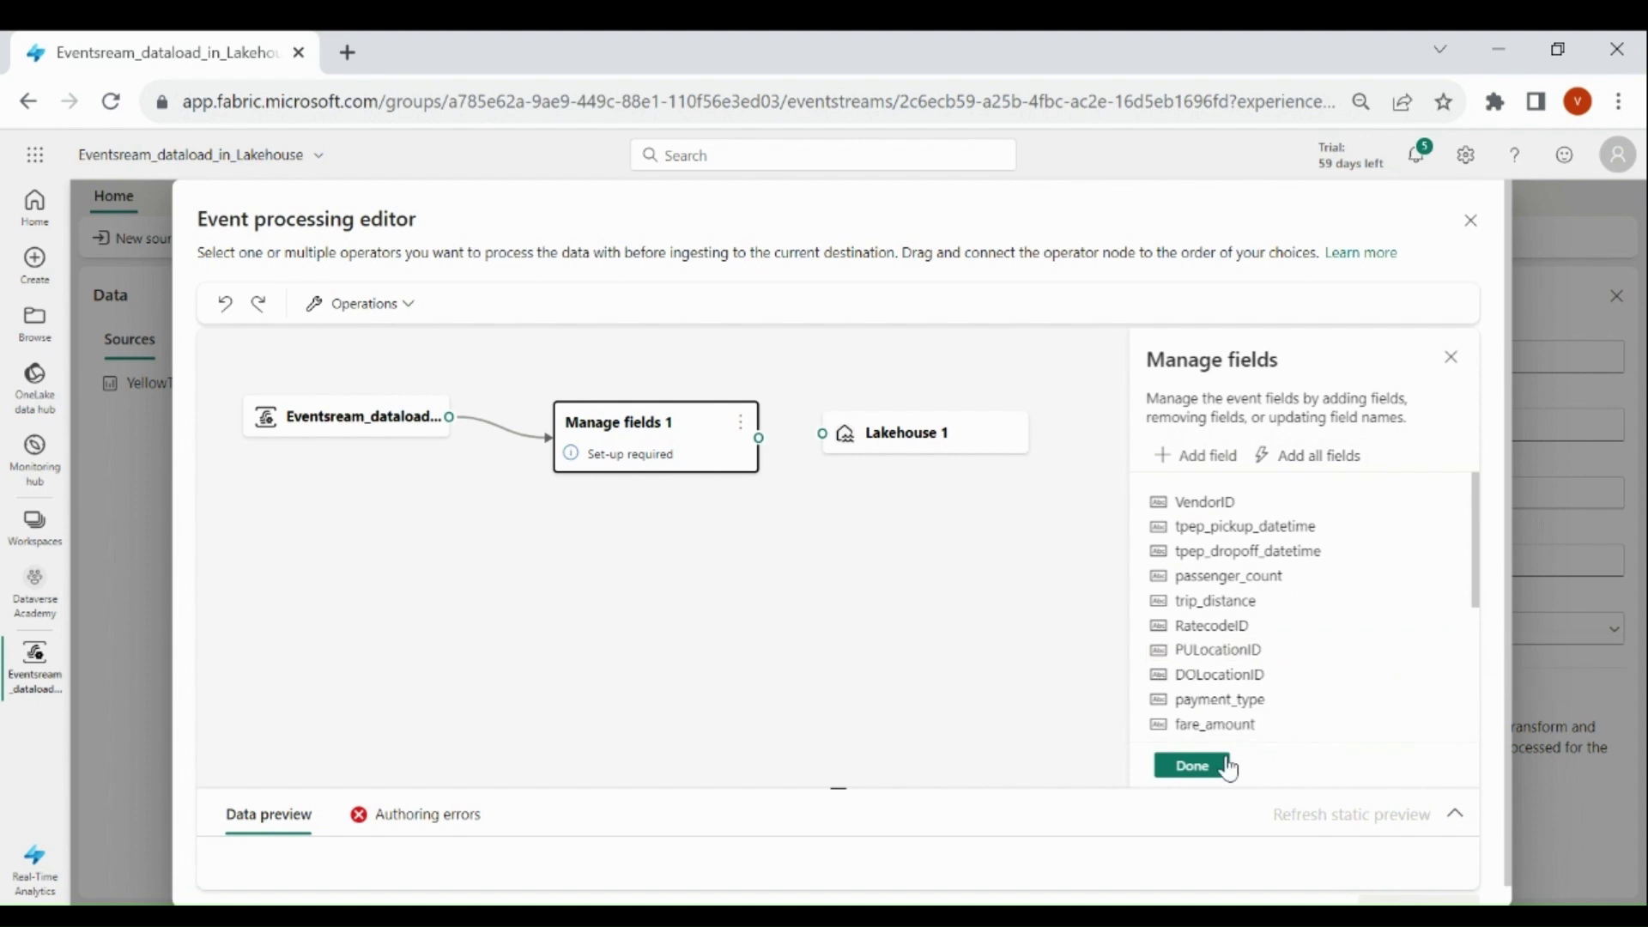
pyautogui.click(1193, 765)
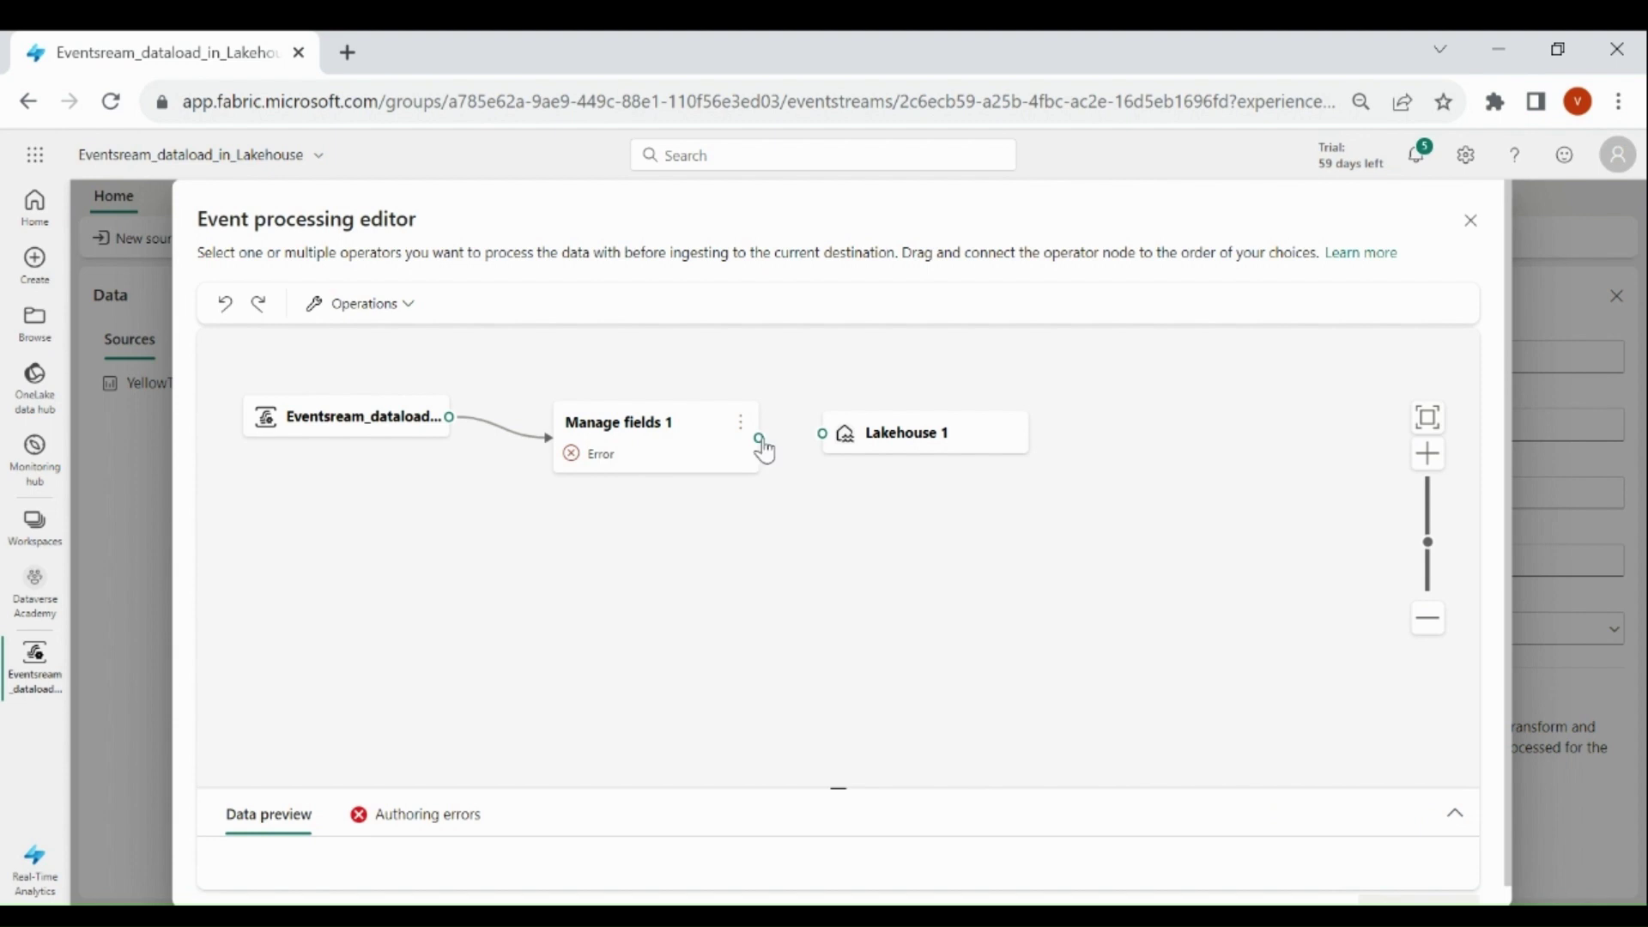
pyautogui.moveTo(760, 440); pyautogui.dragTo(826, 446)
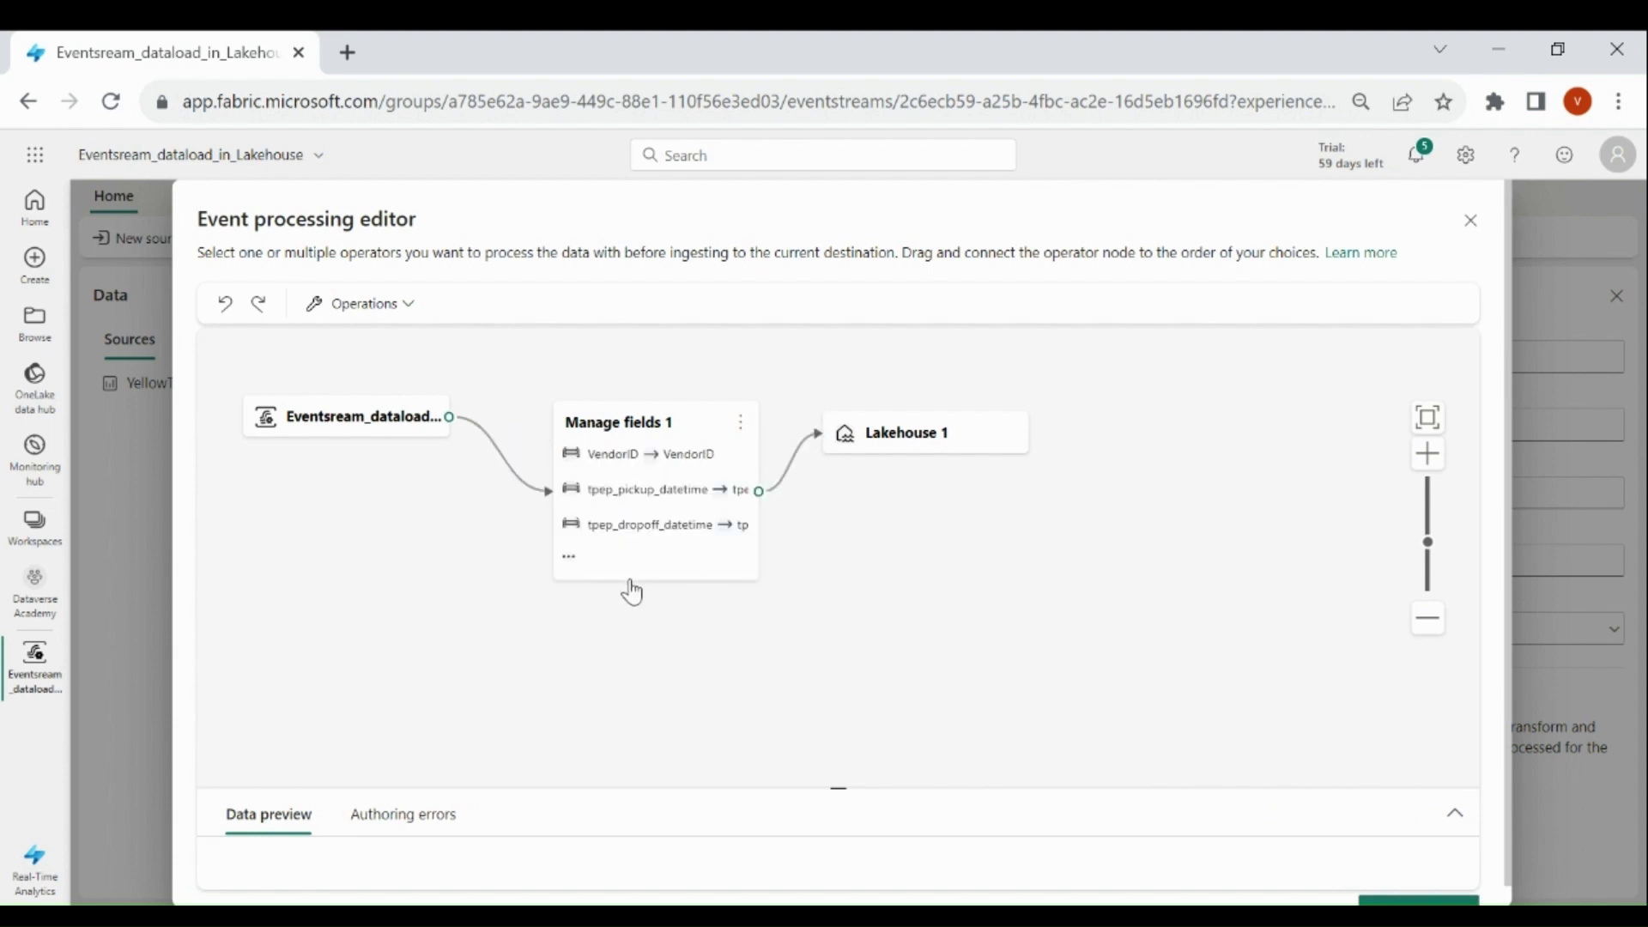
# Review the data preview and field list of Manage fields 1 and the table schema of the Lakehouse 1 node
pyautogui.click(673, 532)
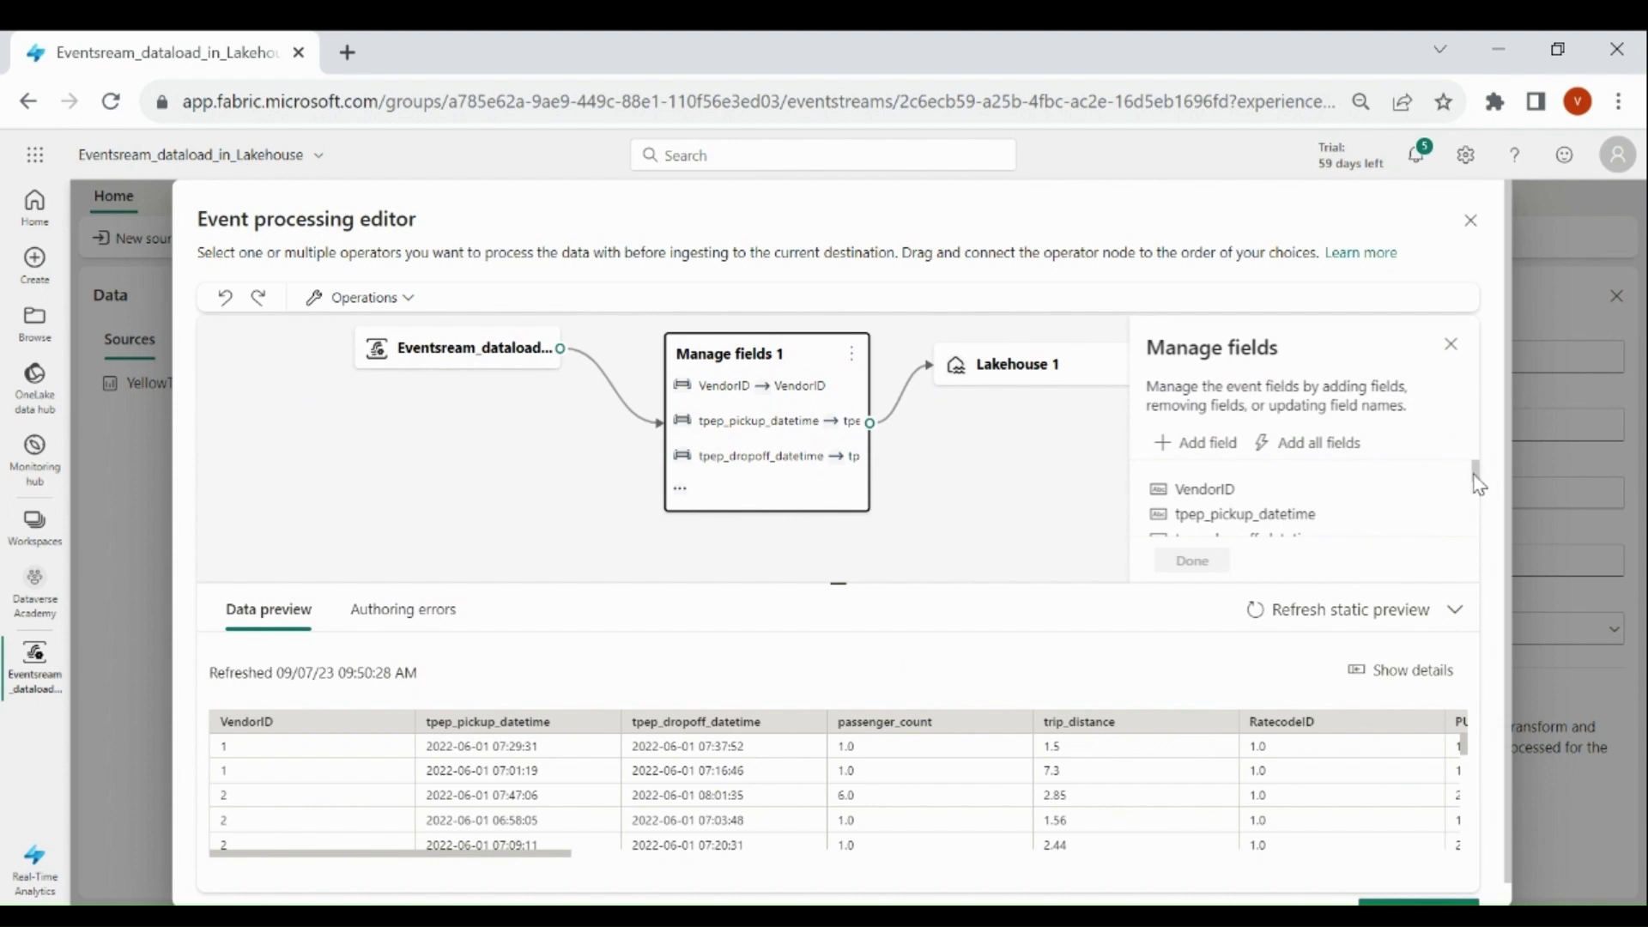
pyautogui.moveTo(1478, 484)
pyautogui.mouseDown()
pyautogui.moveTo(1480, 552)
pyautogui.moveTo(1482, 471)
pyautogui.mouseUp()
pyautogui.click(1041, 362)
pyautogui.click(803, 469)
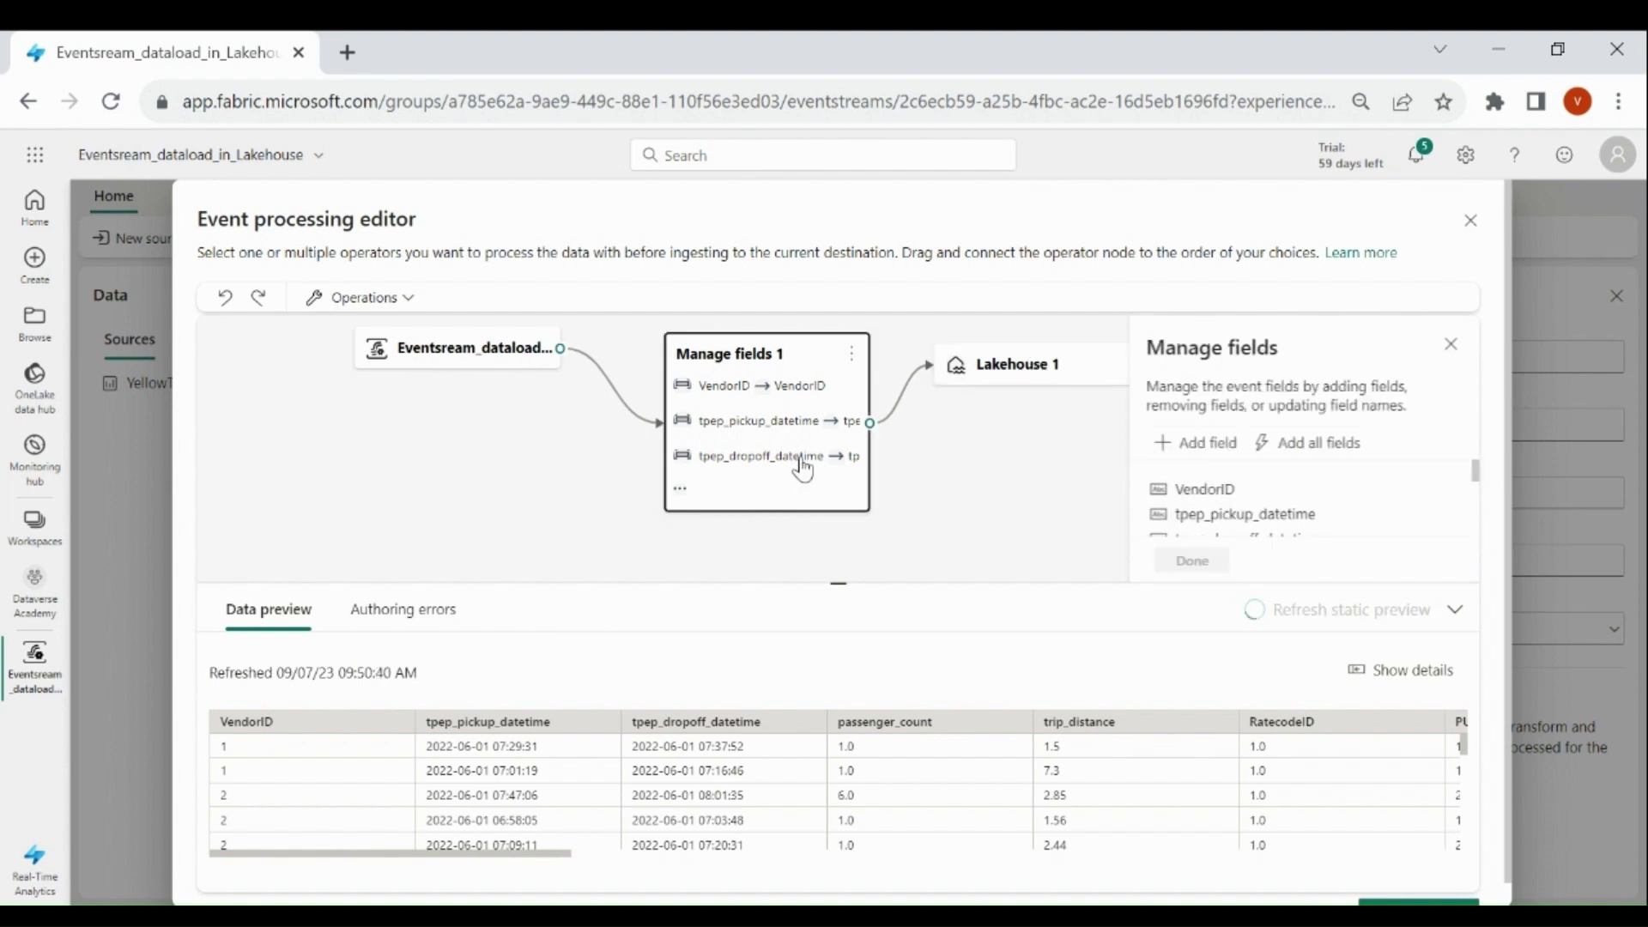
pyautogui.click(999, 370)
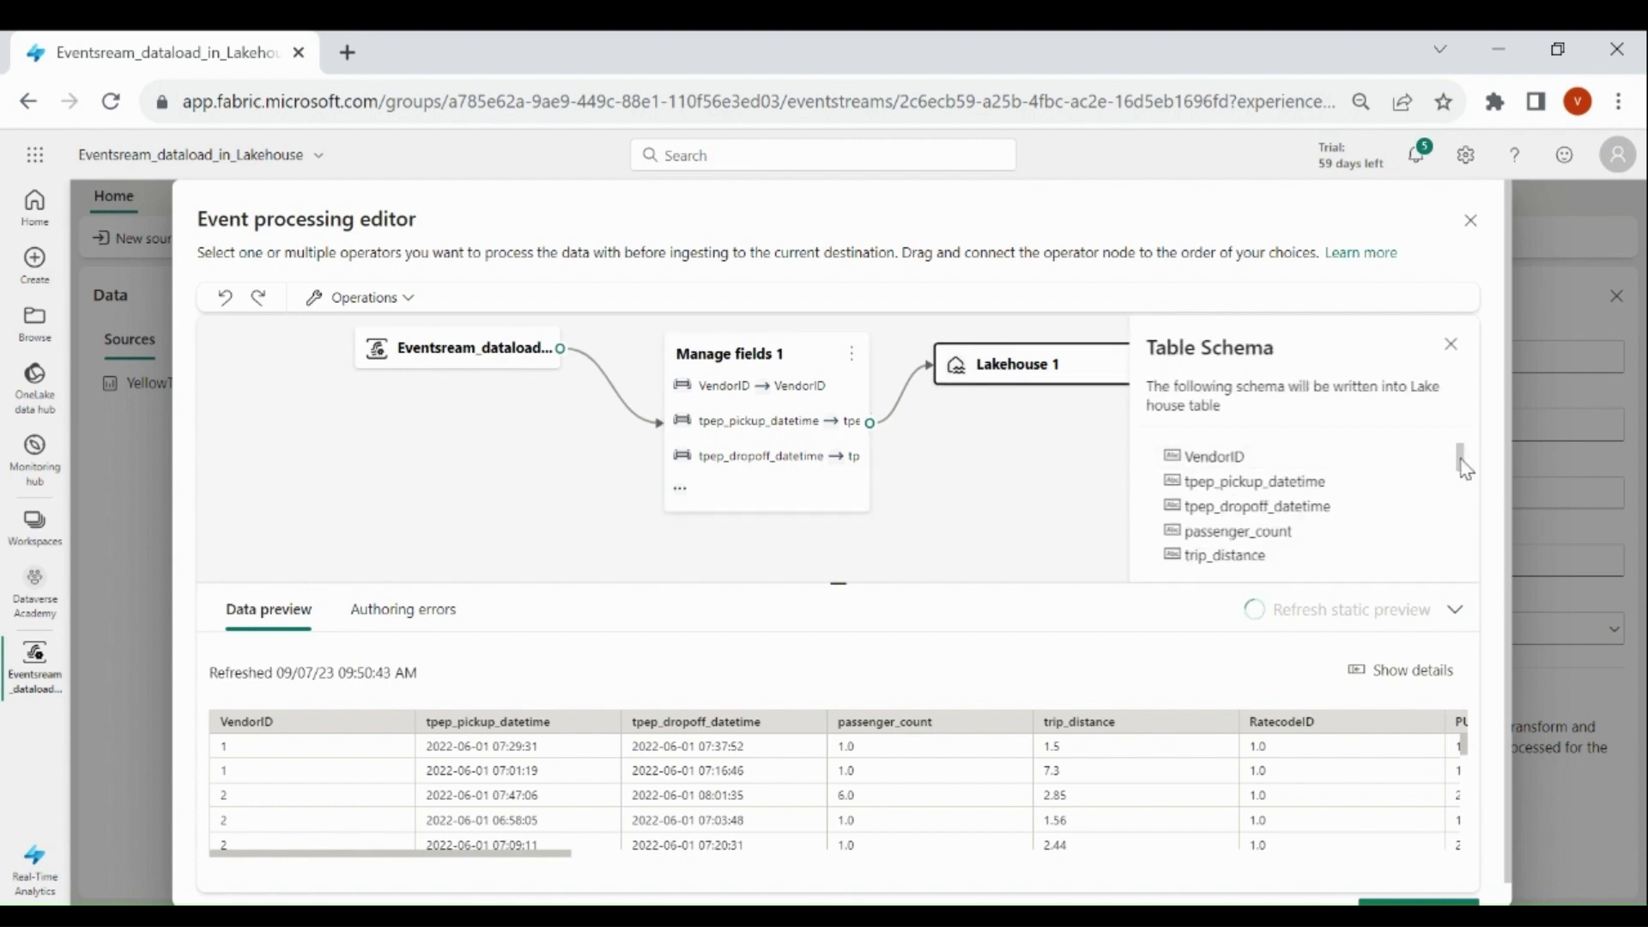
pyautogui.moveTo(1461, 467); pyautogui.dragTo(1465, 560)
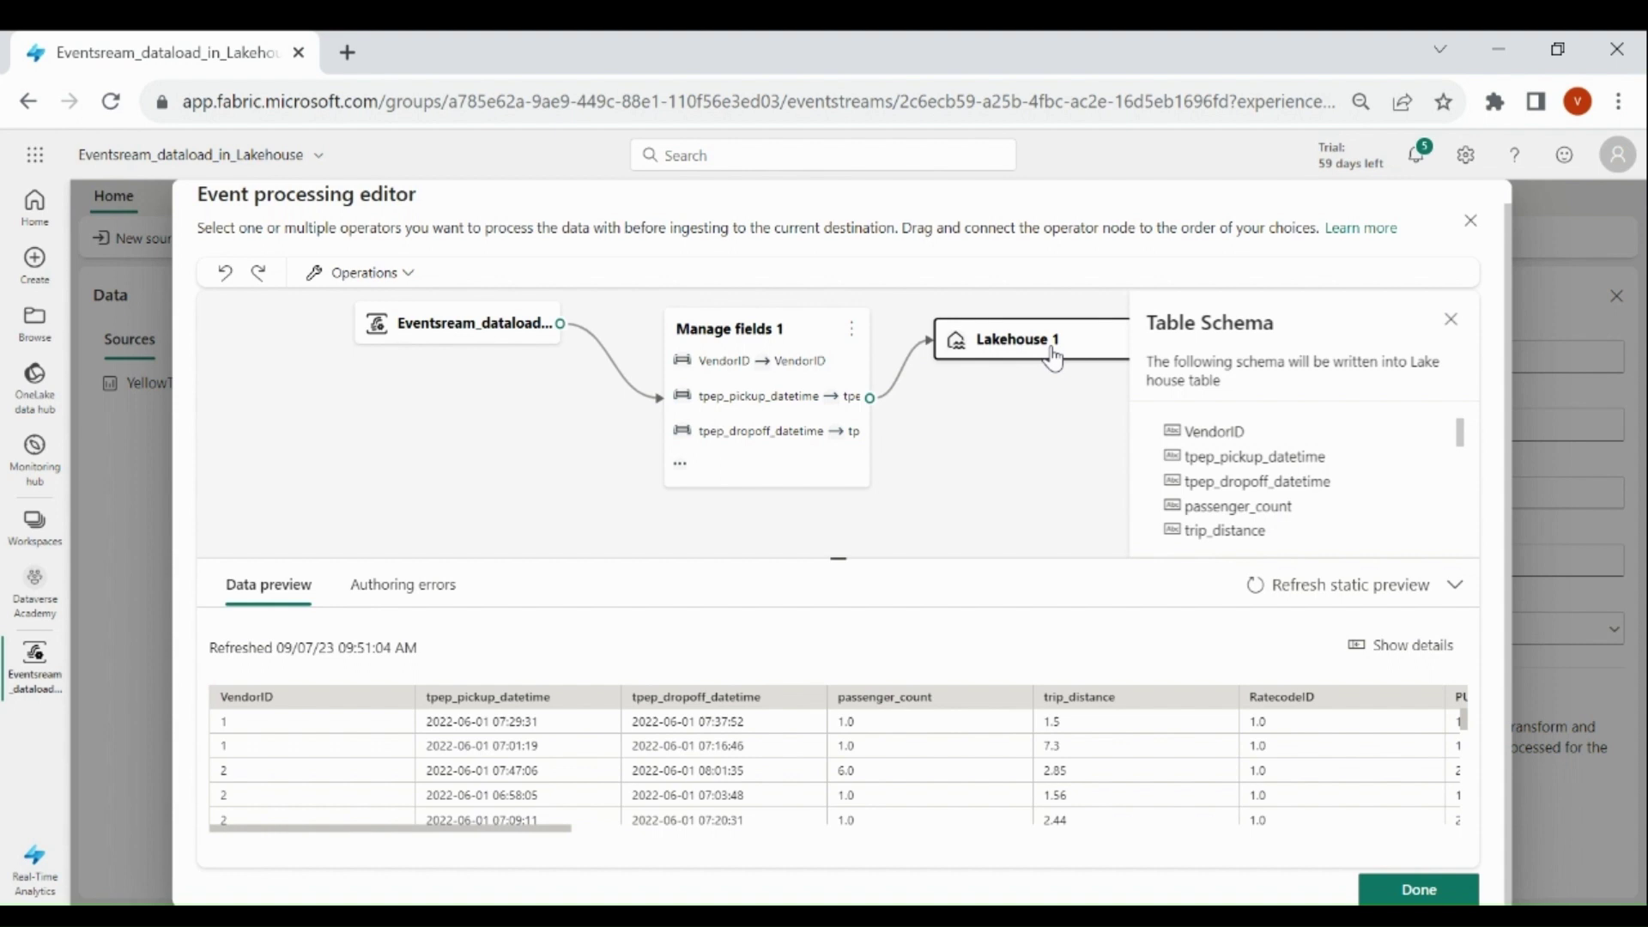
pyautogui.click(1058, 455)
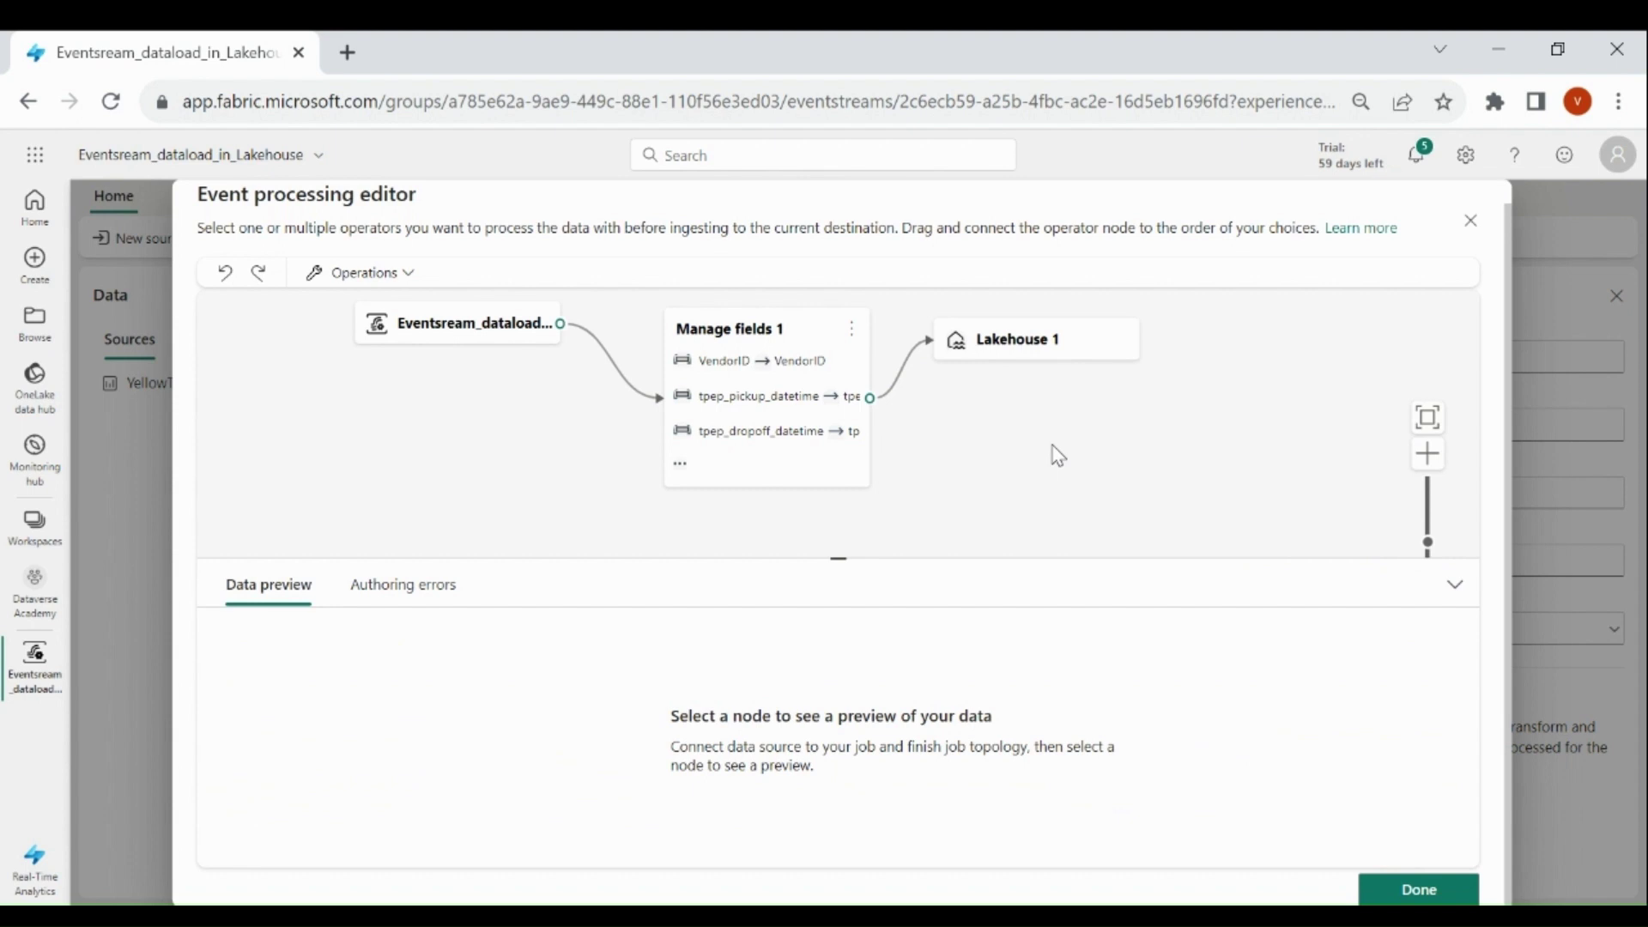
# Finish the event processing setup and add the Yellowtaxitarget Lakehouse destination to the eventstream
pyautogui.click(1401, 893)
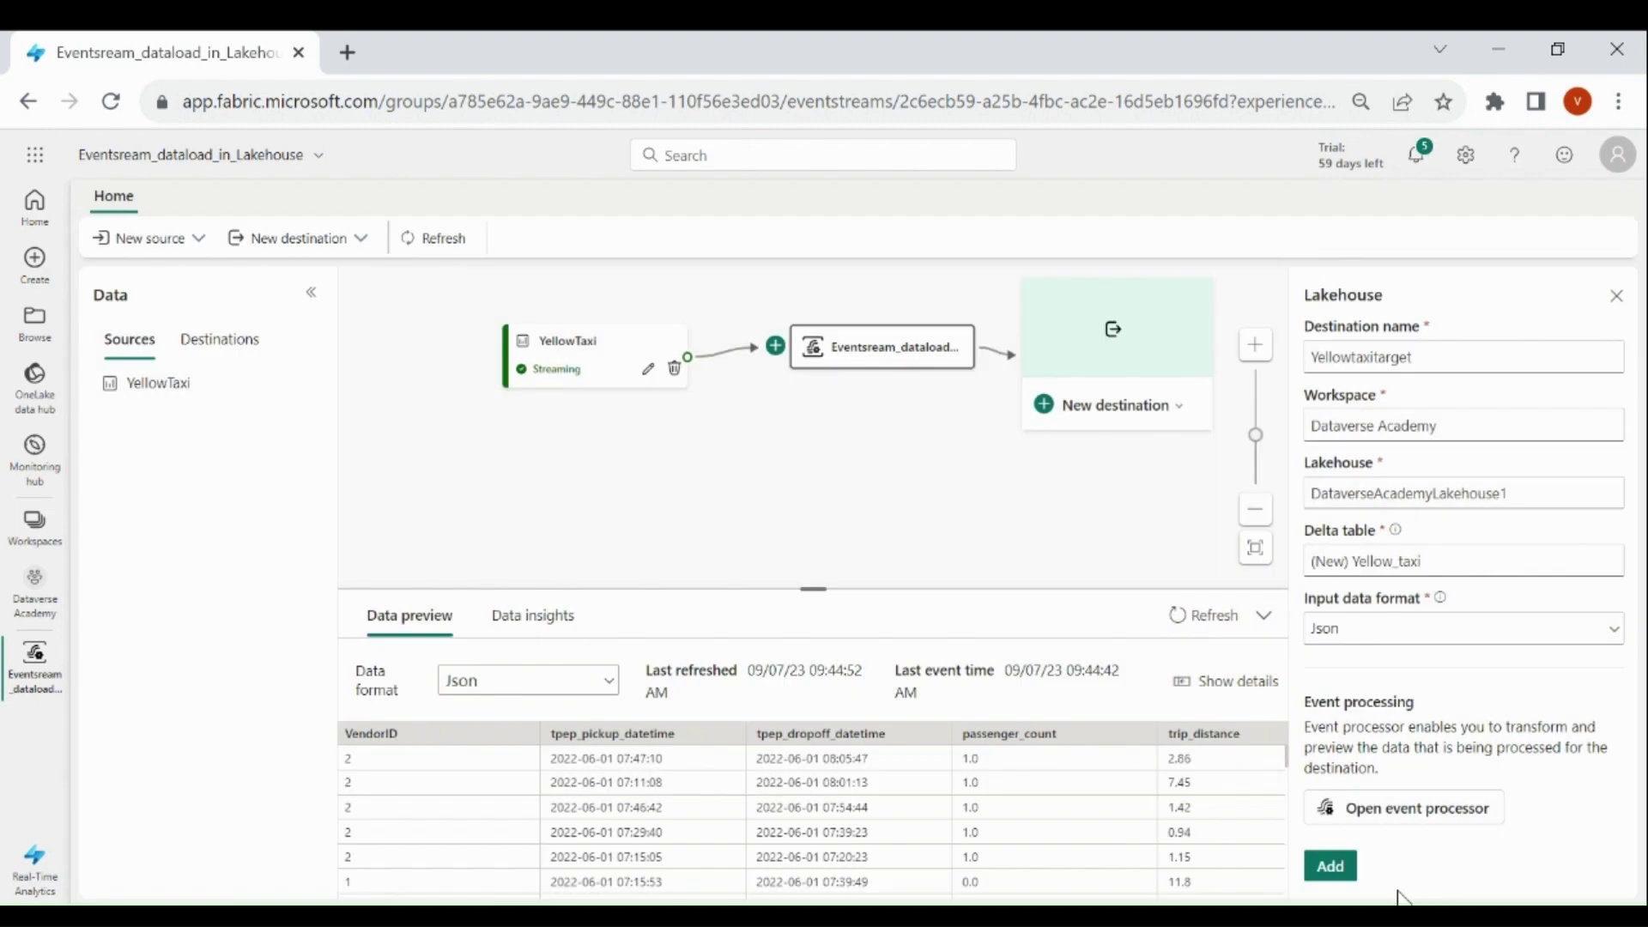
pyautogui.click(1315, 878)
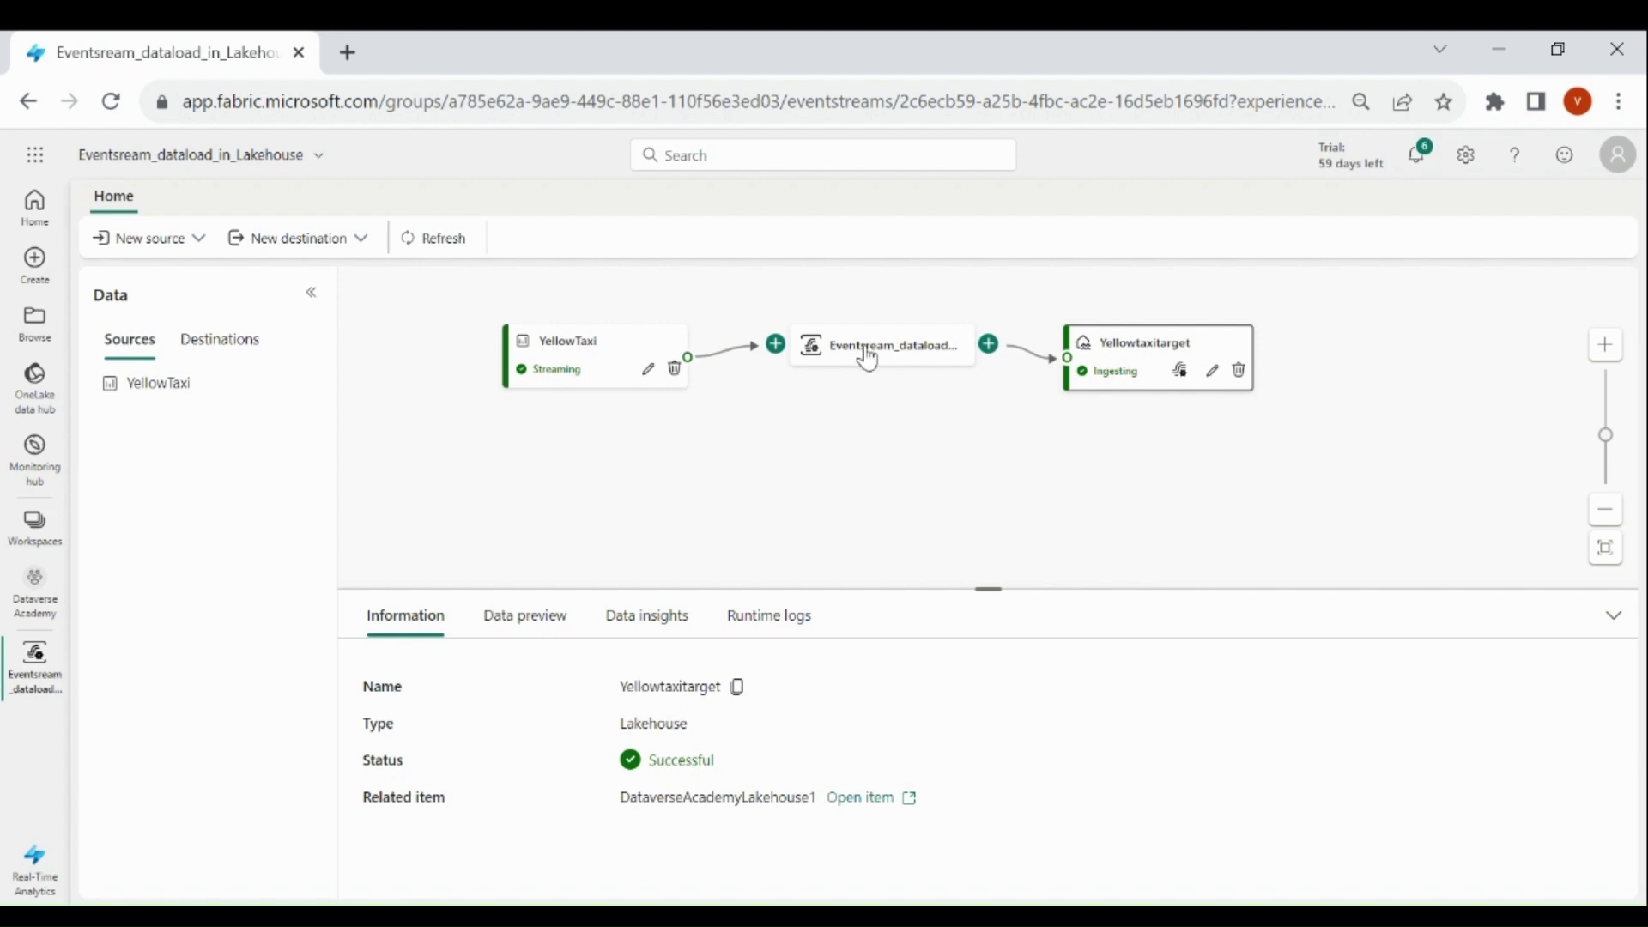
# Open the data preview of the Yellowtaxitarget destination
pyautogui.click(555, 635)
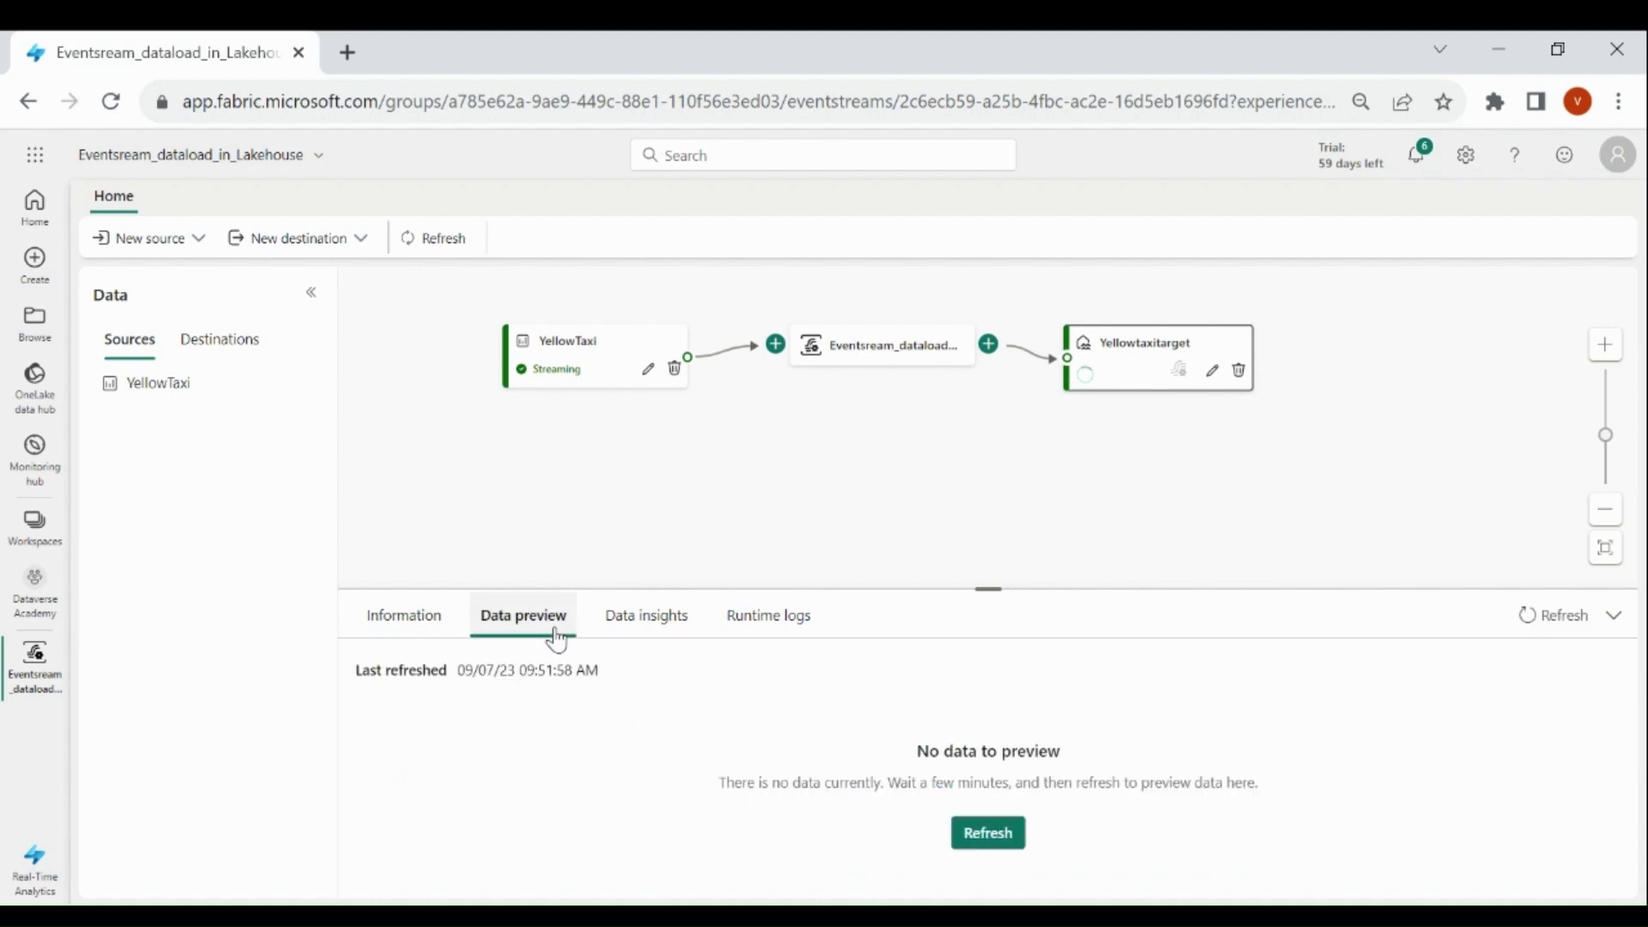
# Refresh the data preview of the Yellowtaxitarget destination to check for ingested rows
pyautogui.click(1554, 638)
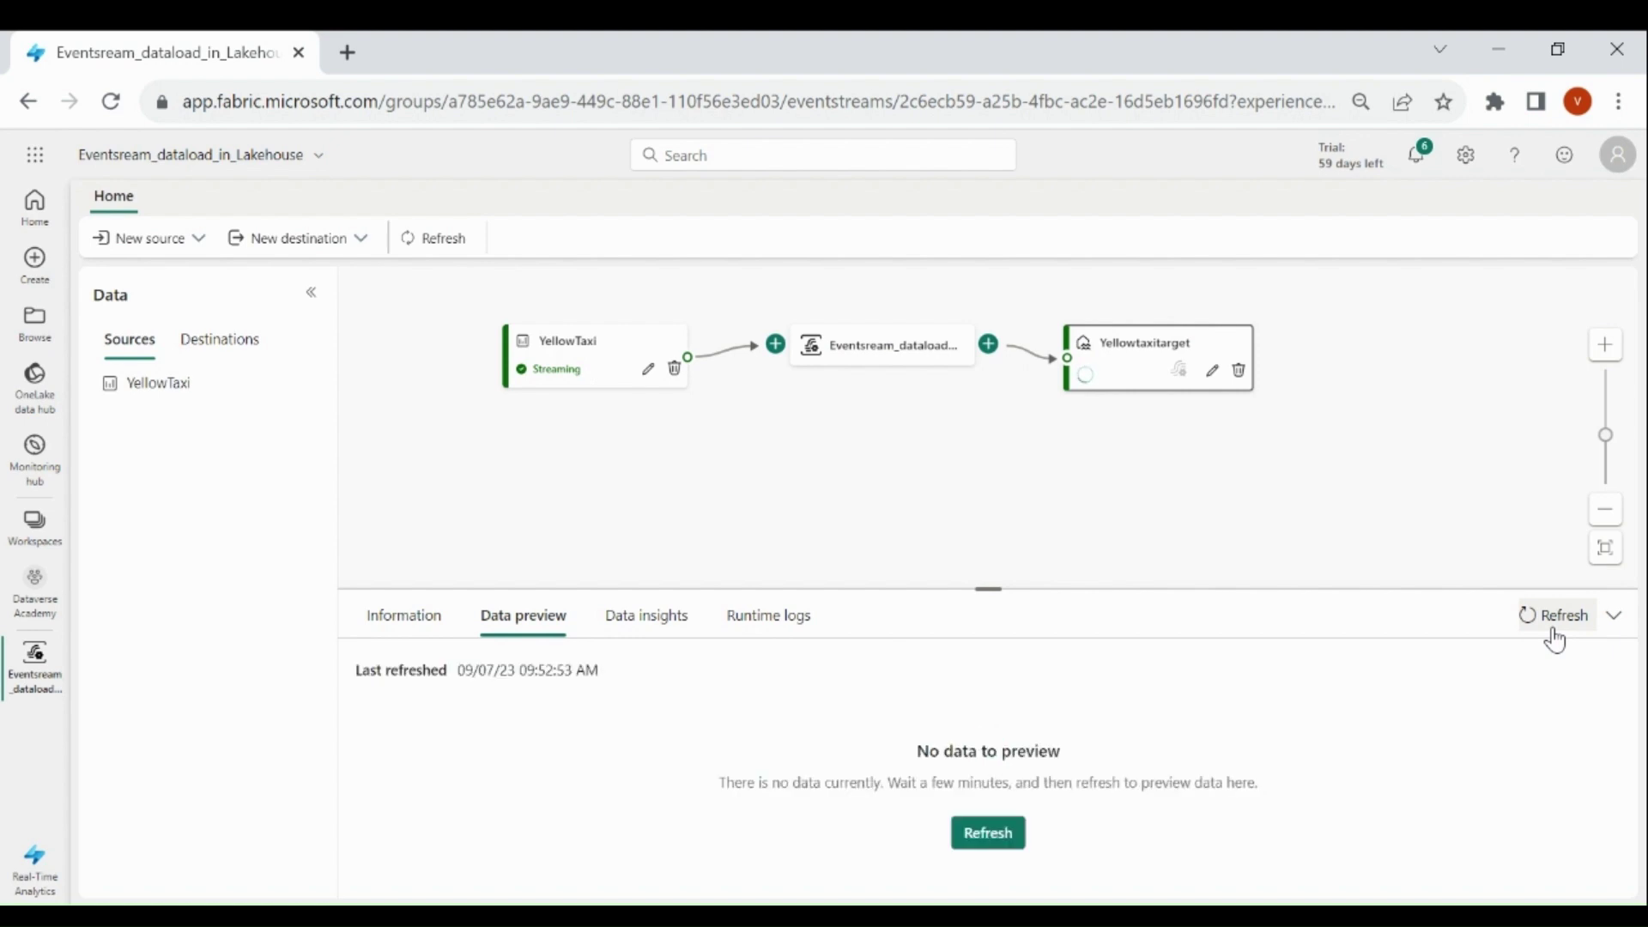
pyautogui.click(1553, 632)
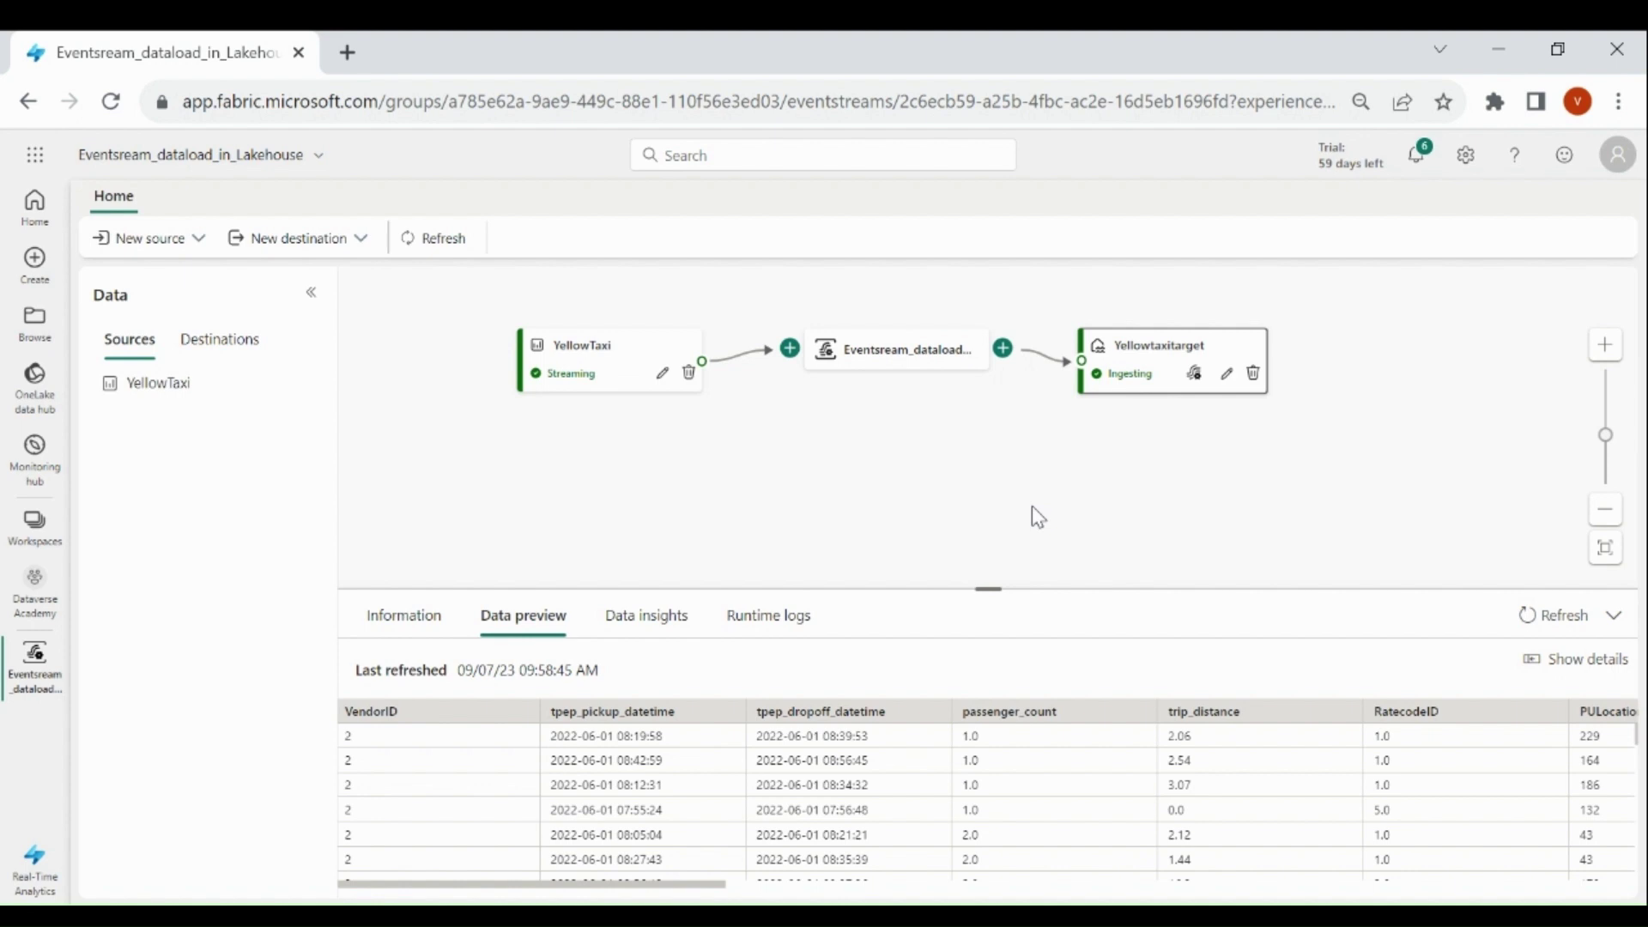
# Open the DataverseAcademyLakehouse1 lakehouse from the Dataverse Academy workspace and preview its Yellow_taxi table
pyautogui.click(38, 592)
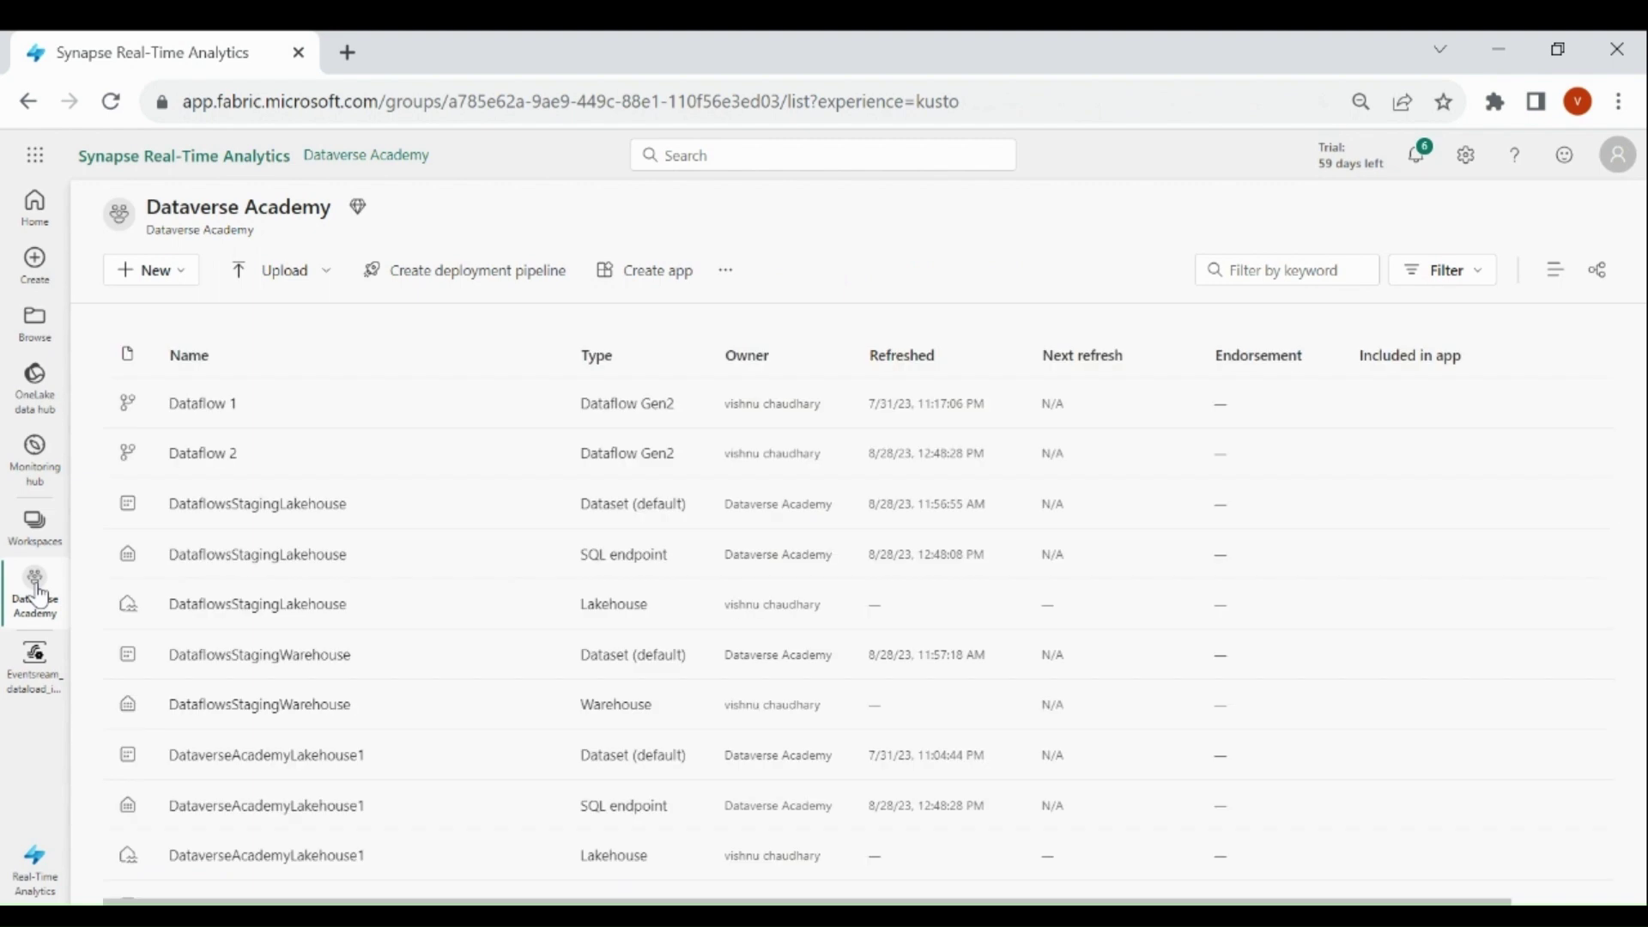
pyautogui.scroll(-3, 332, 612)
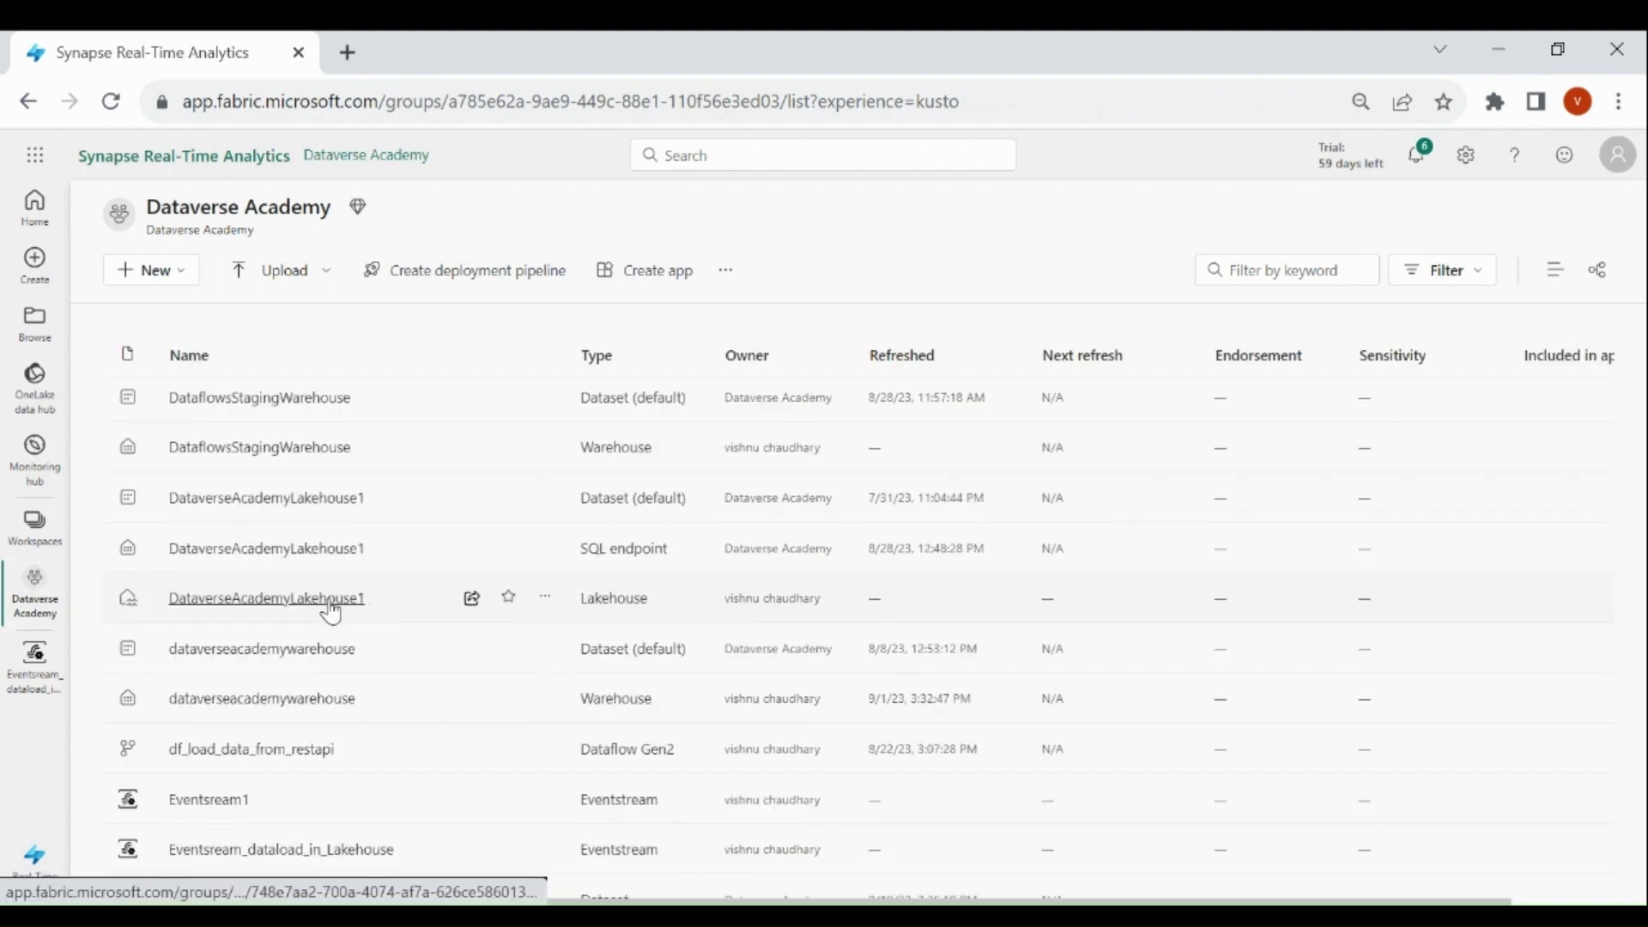
pyautogui.click(332, 606)
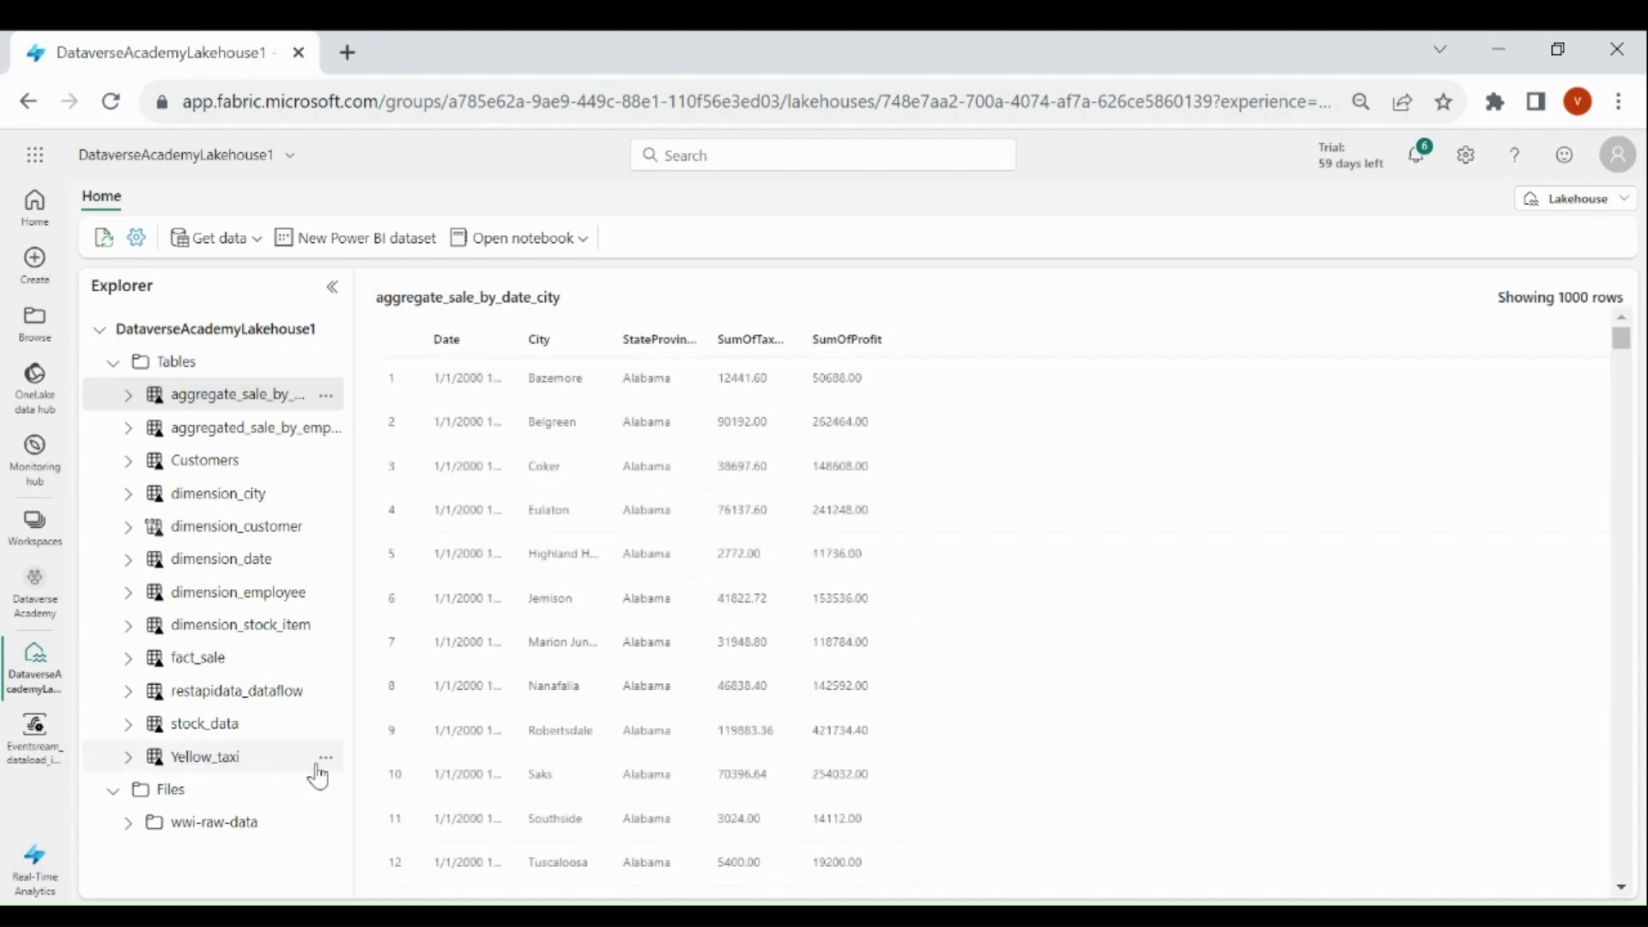
pyautogui.click(325, 759)
pyautogui.click(202, 763)
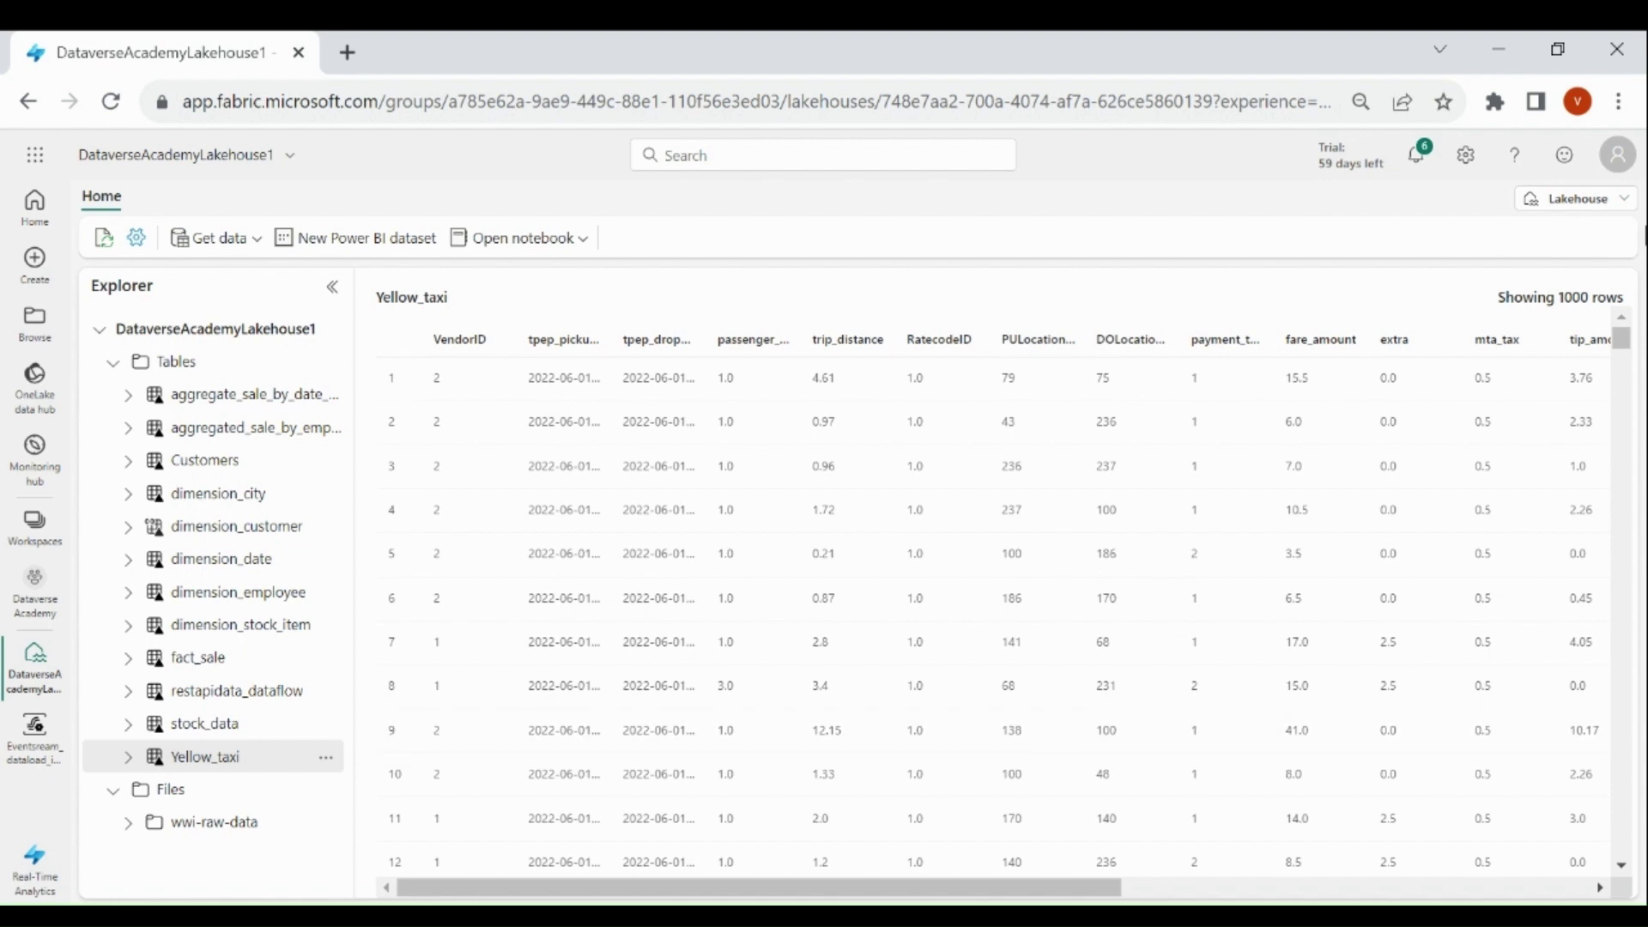
# Switch DataverseAcademyLakehouse1 to its SQL endpoint and create a new SQL query
pyautogui.click(1625, 206)
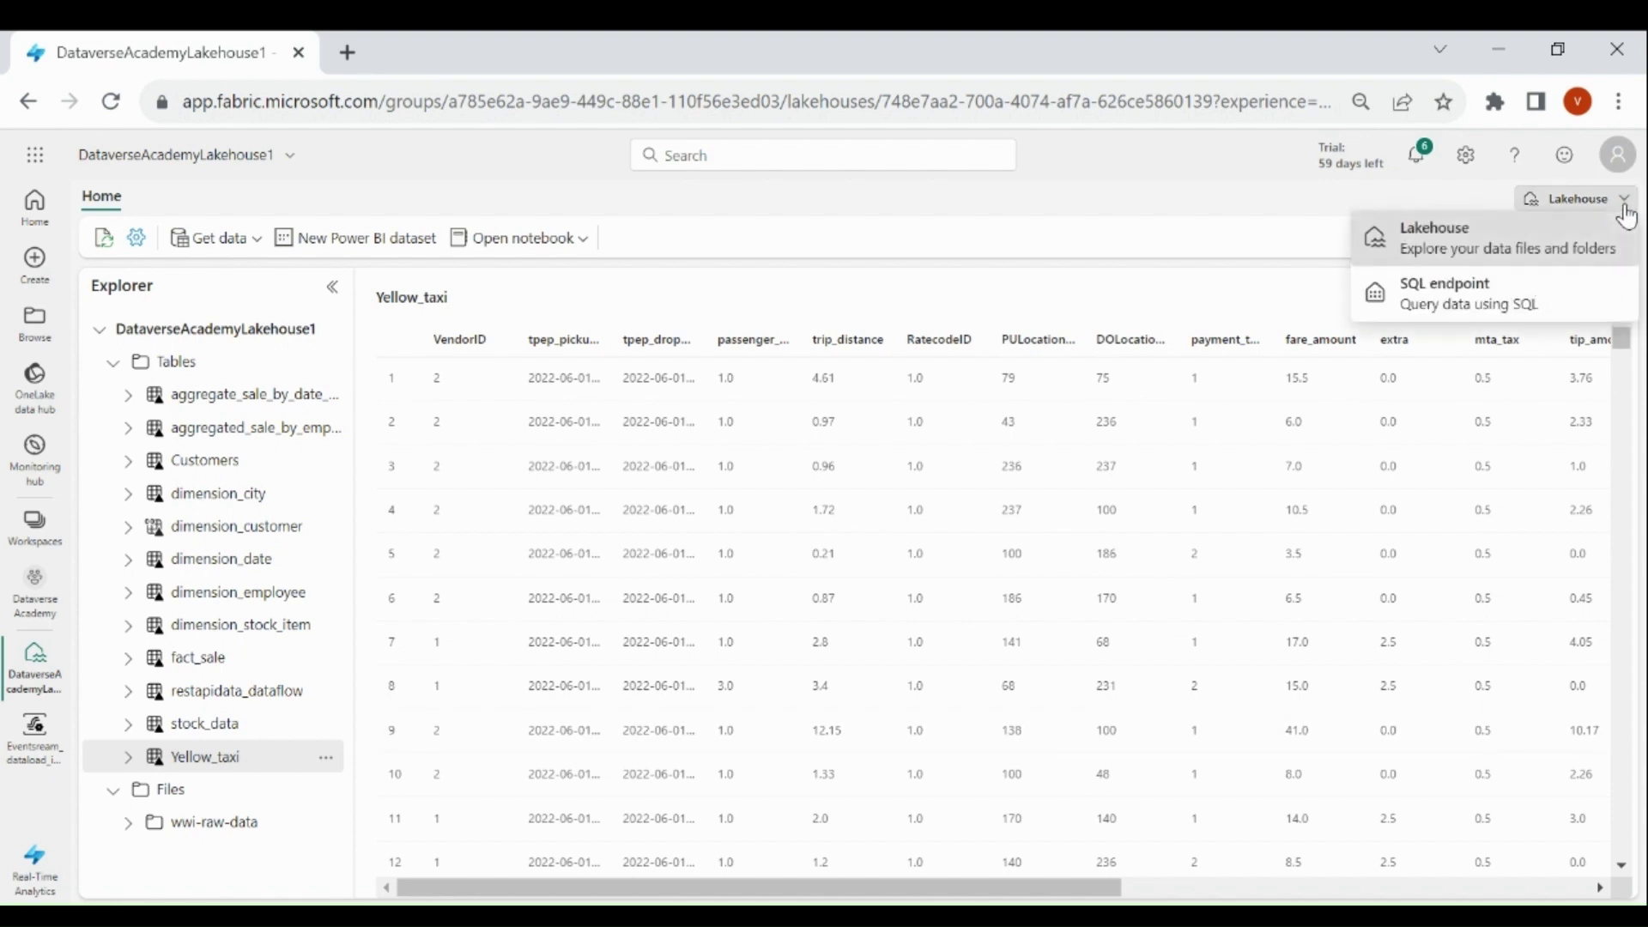
pyautogui.click(1509, 291)
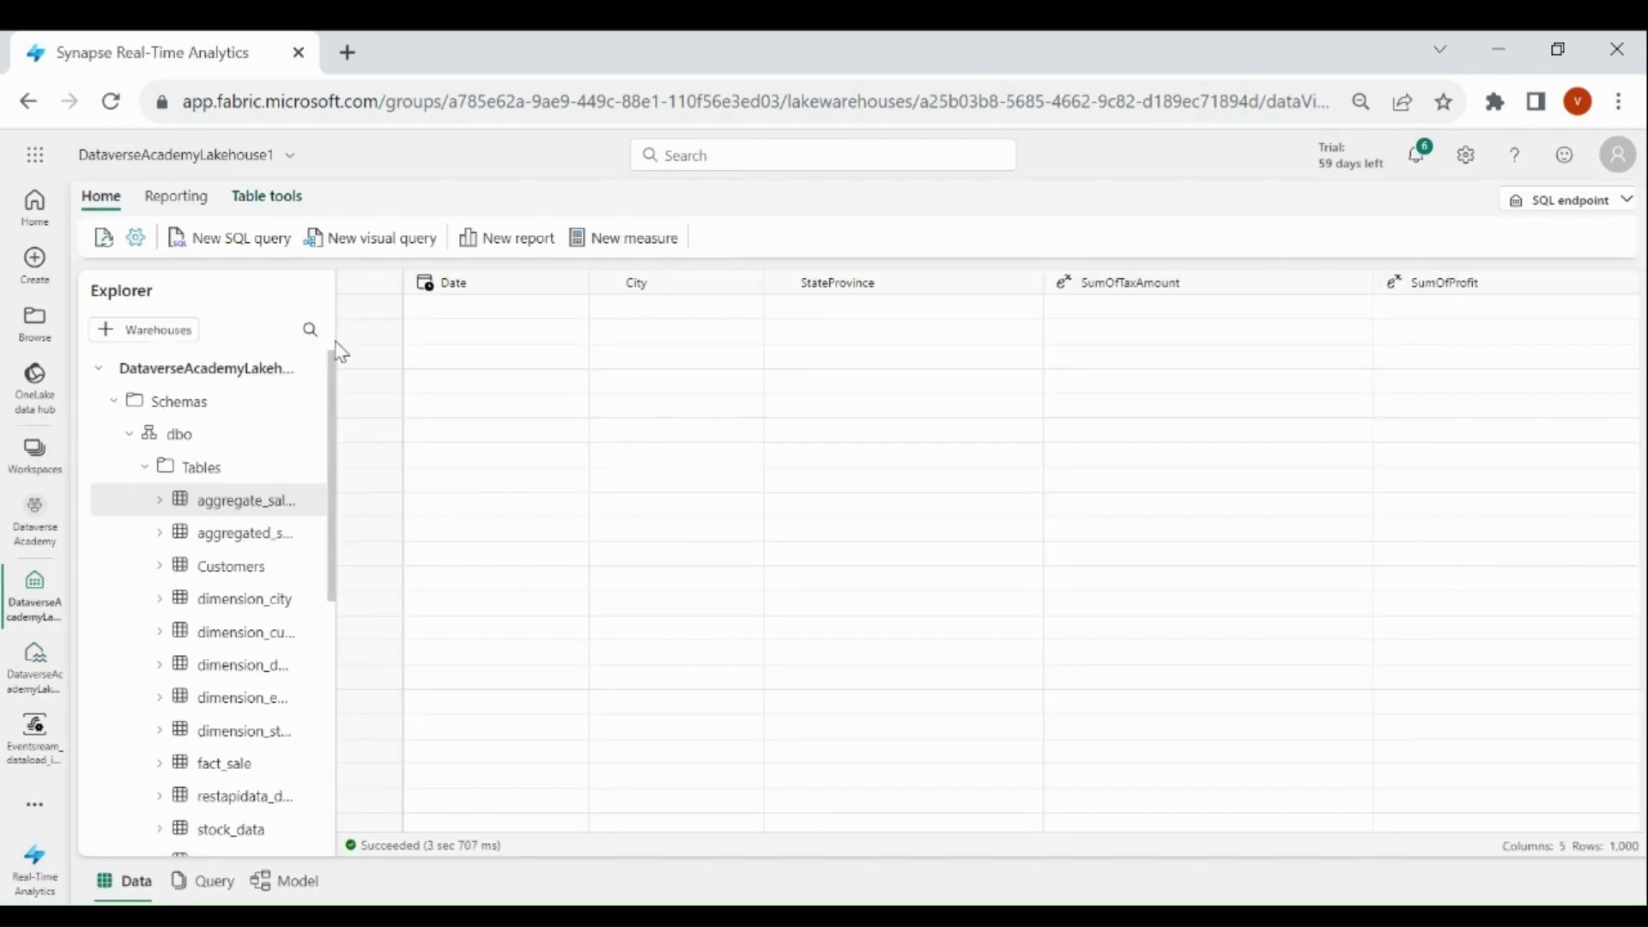
pyautogui.click(232, 249)
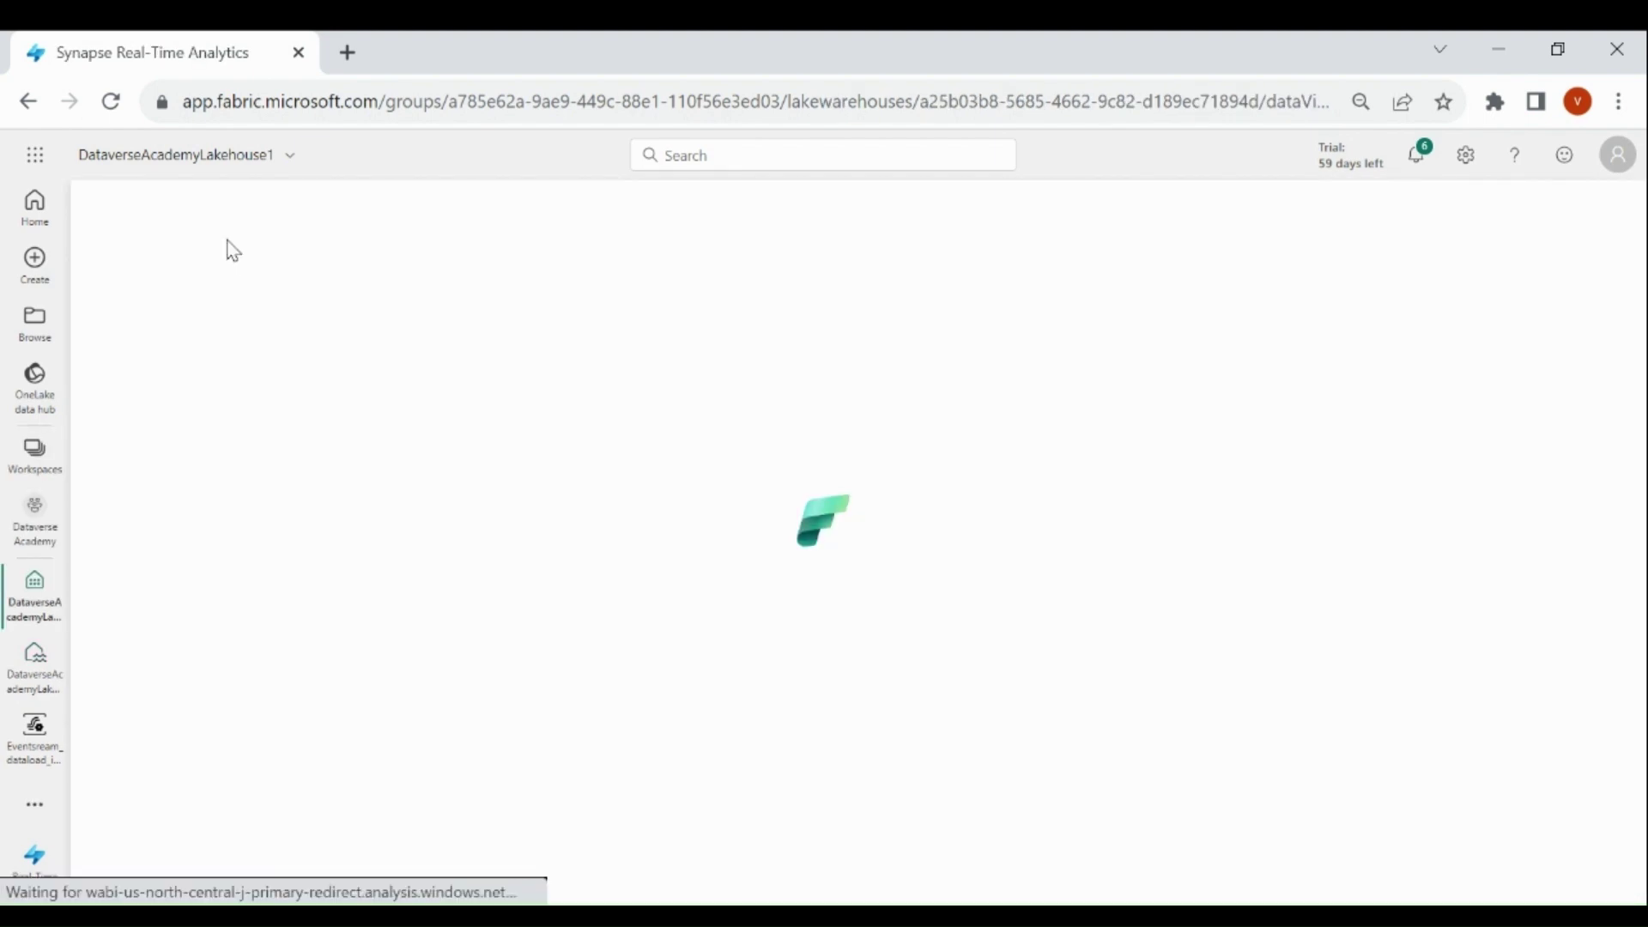
# Write and run the query "select count(*) from dbo.Yellow_taxi" to count the rows in the table
pyautogui.write('sele')
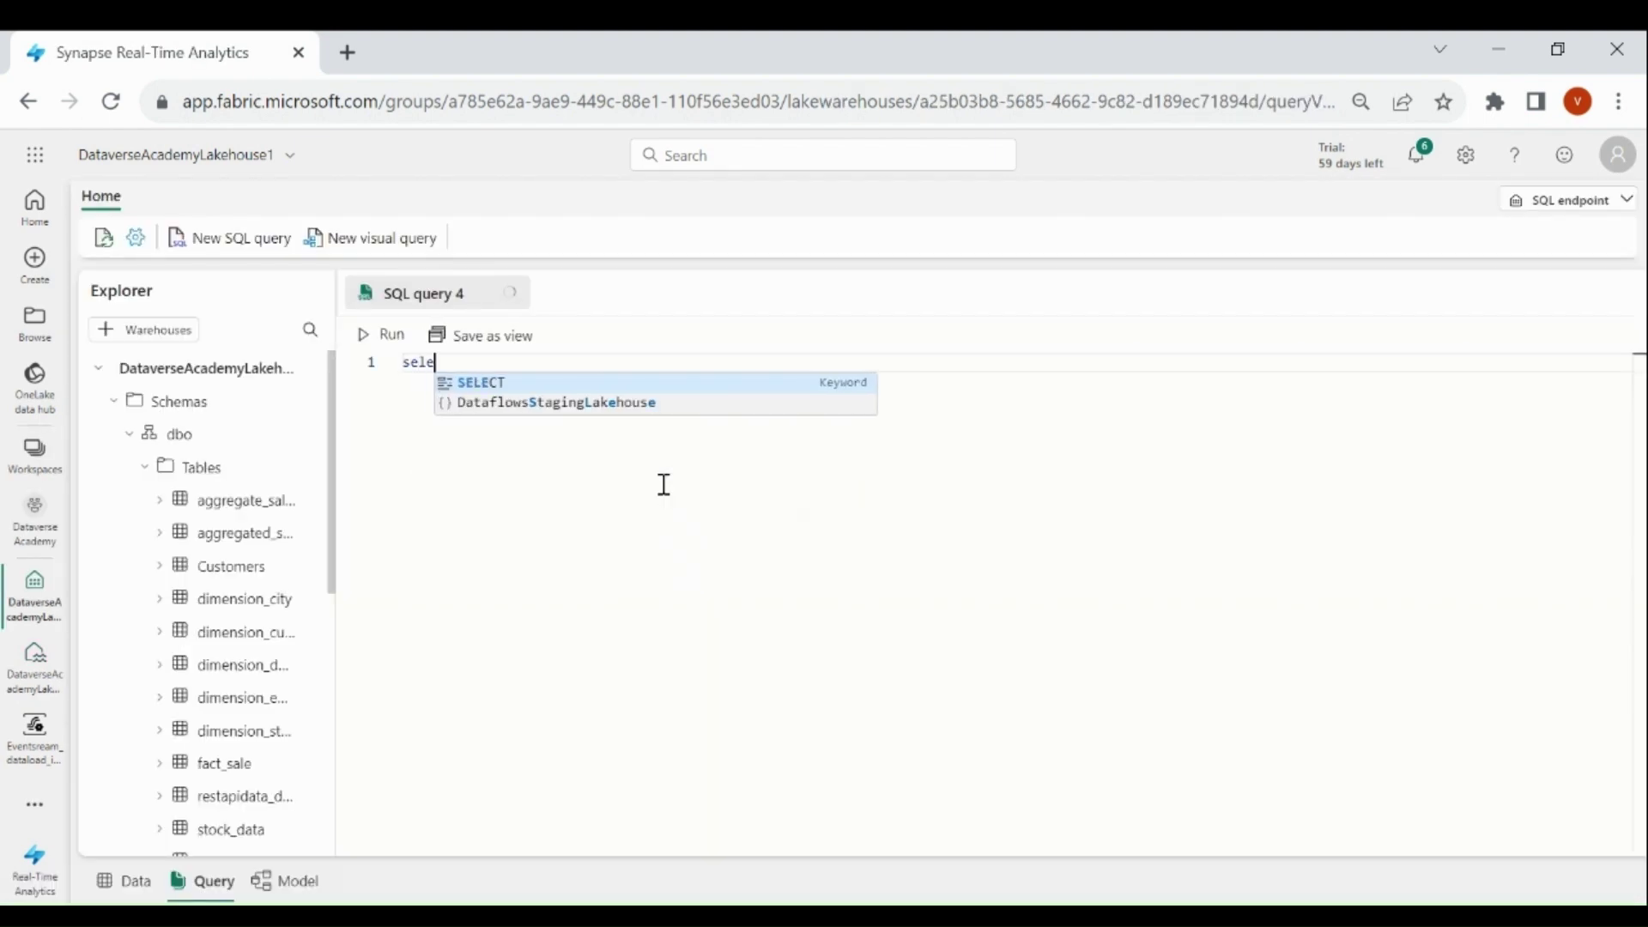
pyautogui.write('ct count')
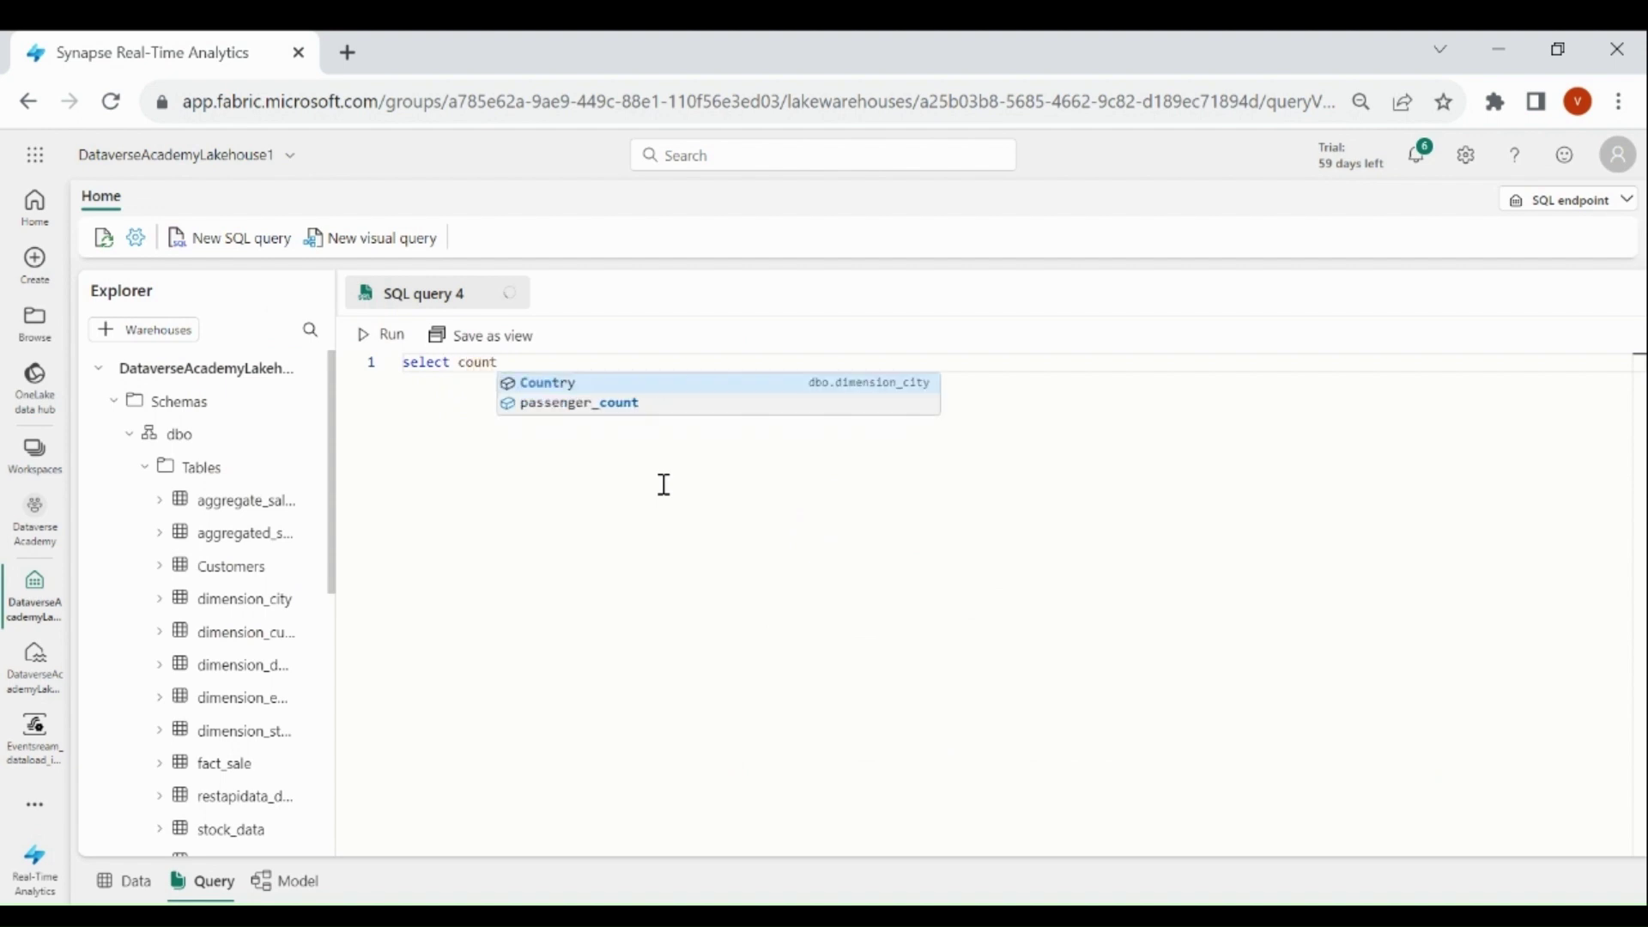
pyautogui.write('(*) fro')
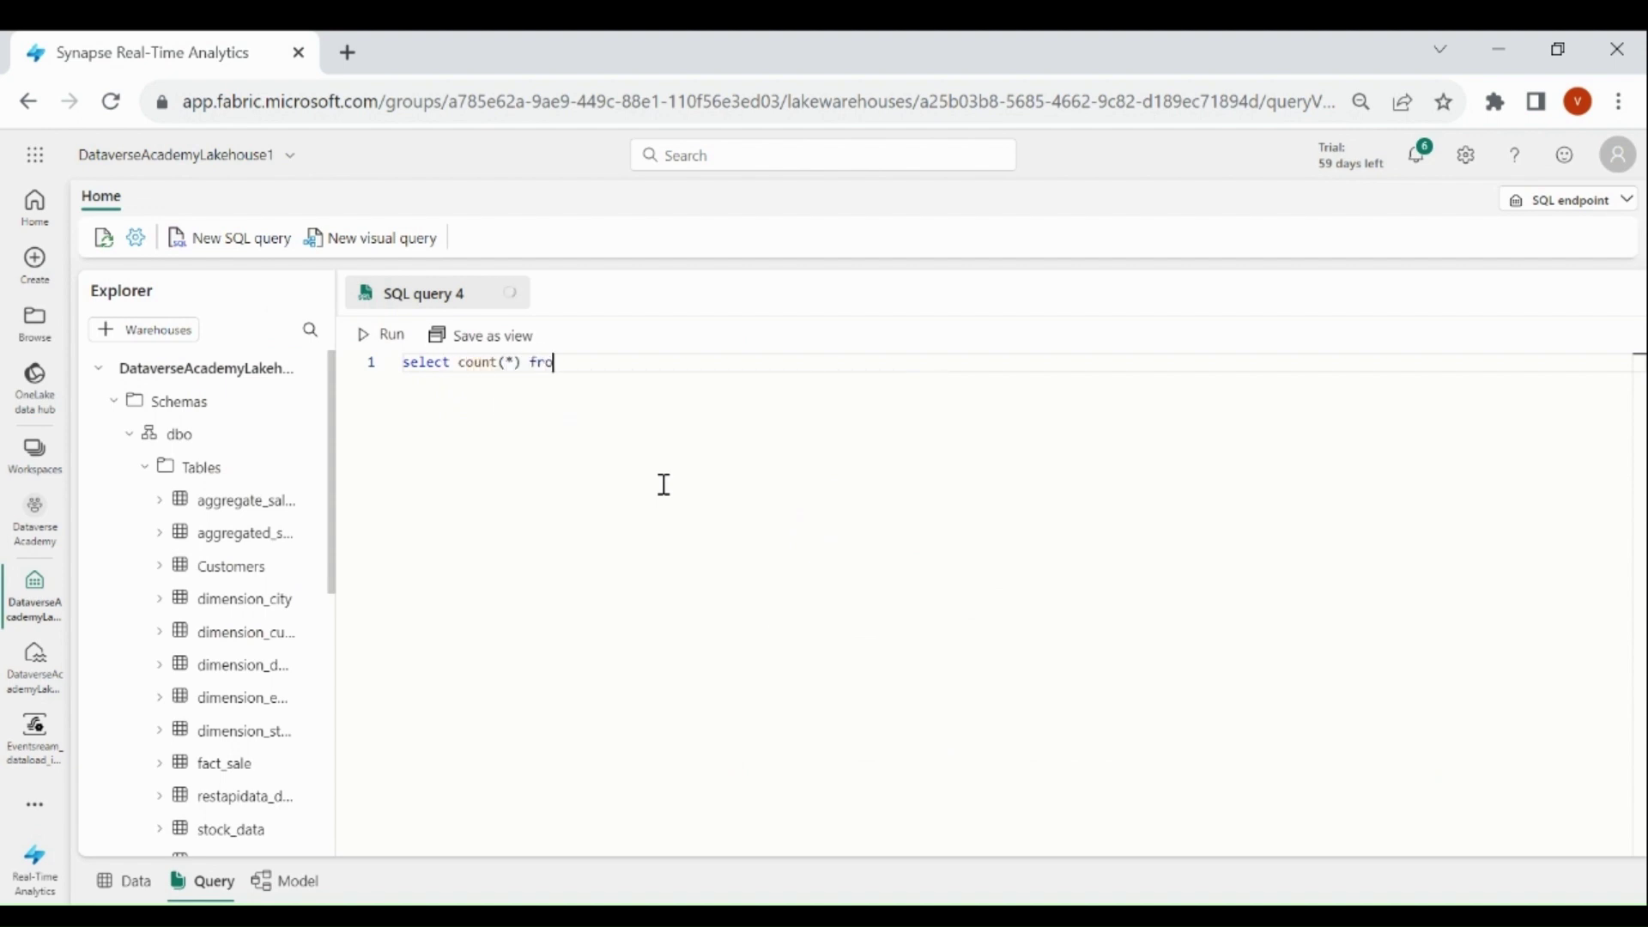
pyautogui.write('m db')
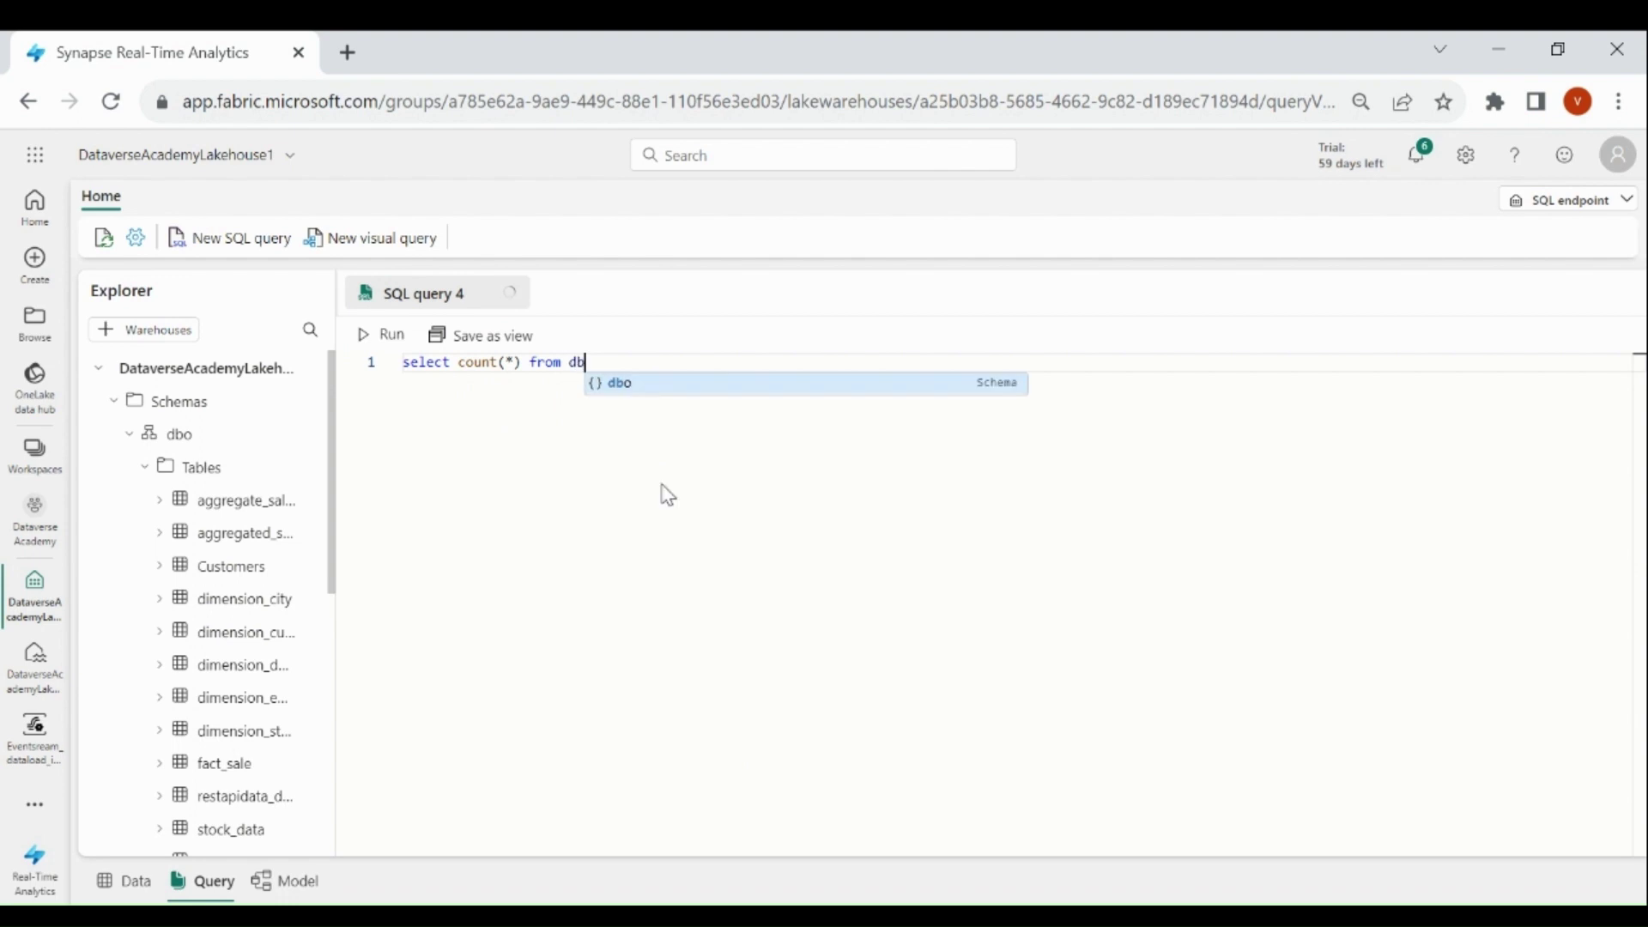
pyautogui.write('o.Yellow_taxi')
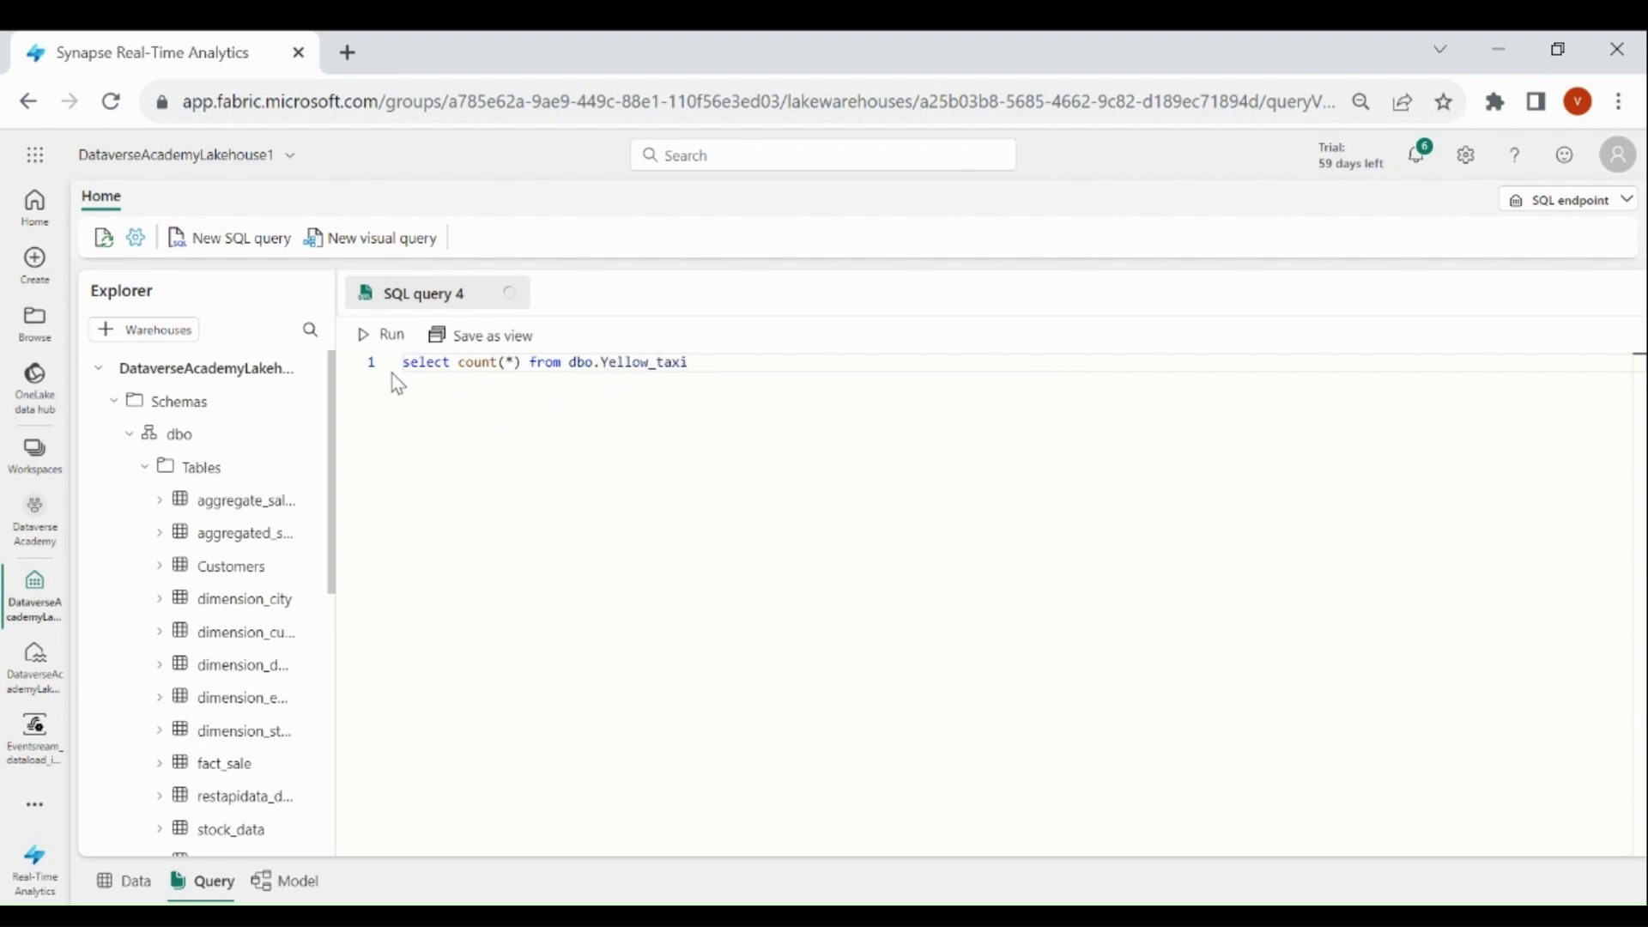
pyautogui.click(385, 343)
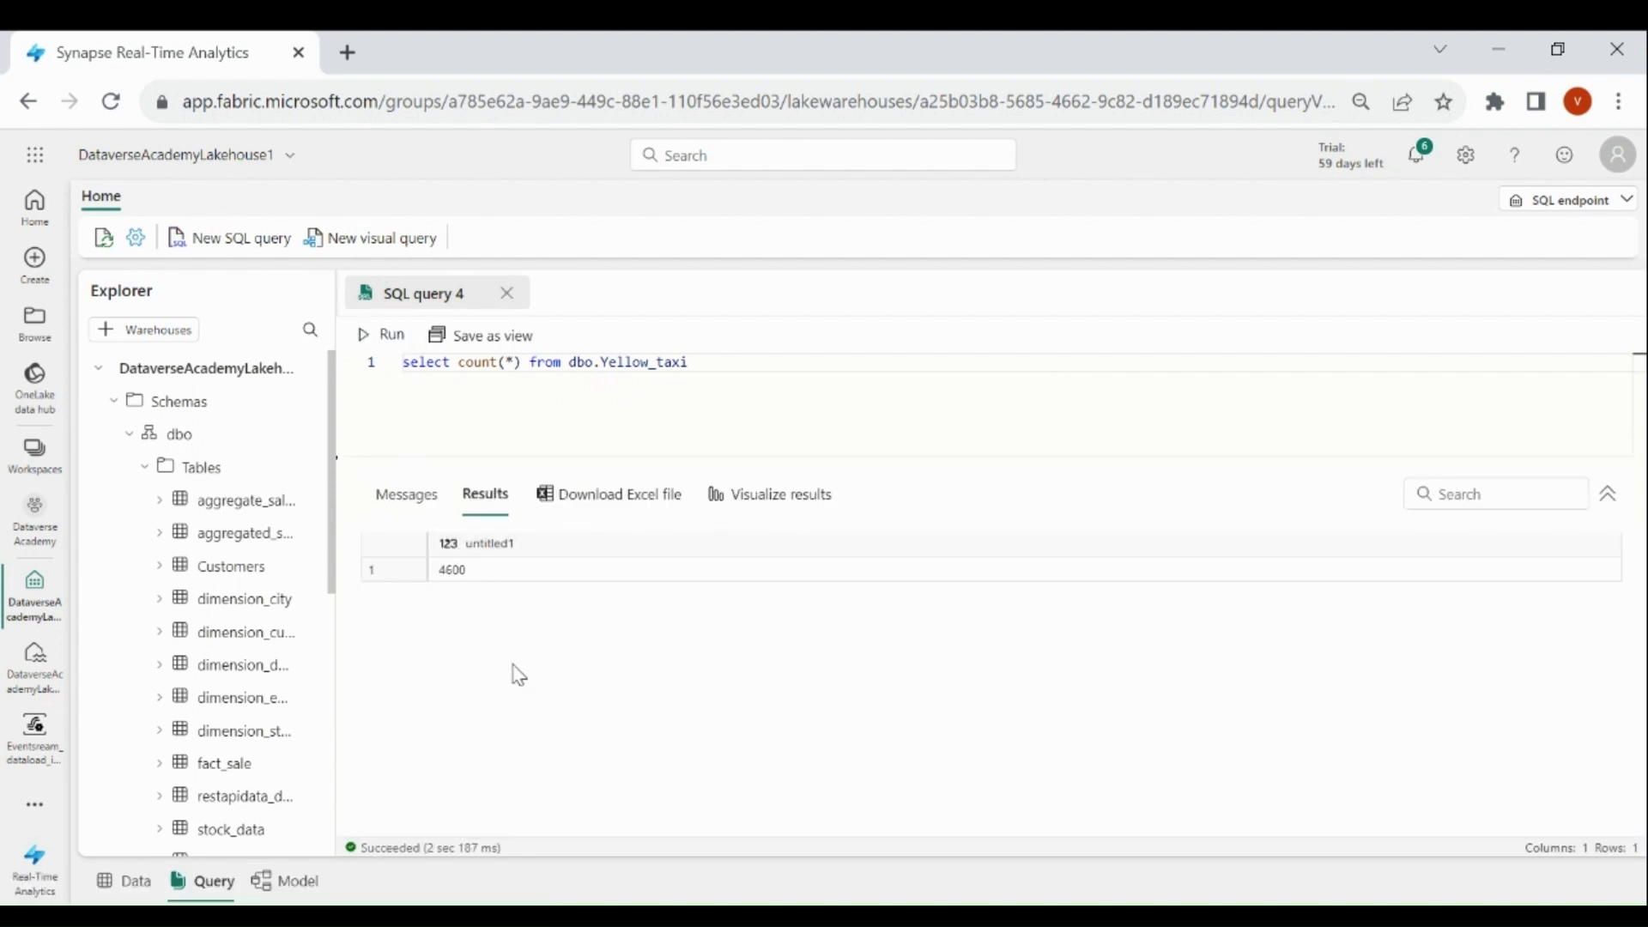
# Run the Yellow_taxi row count query again to check whether new data is arriving
pyautogui.click(404, 342)
pyautogui.click(514, 571)
pyautogui.click(523, 613)
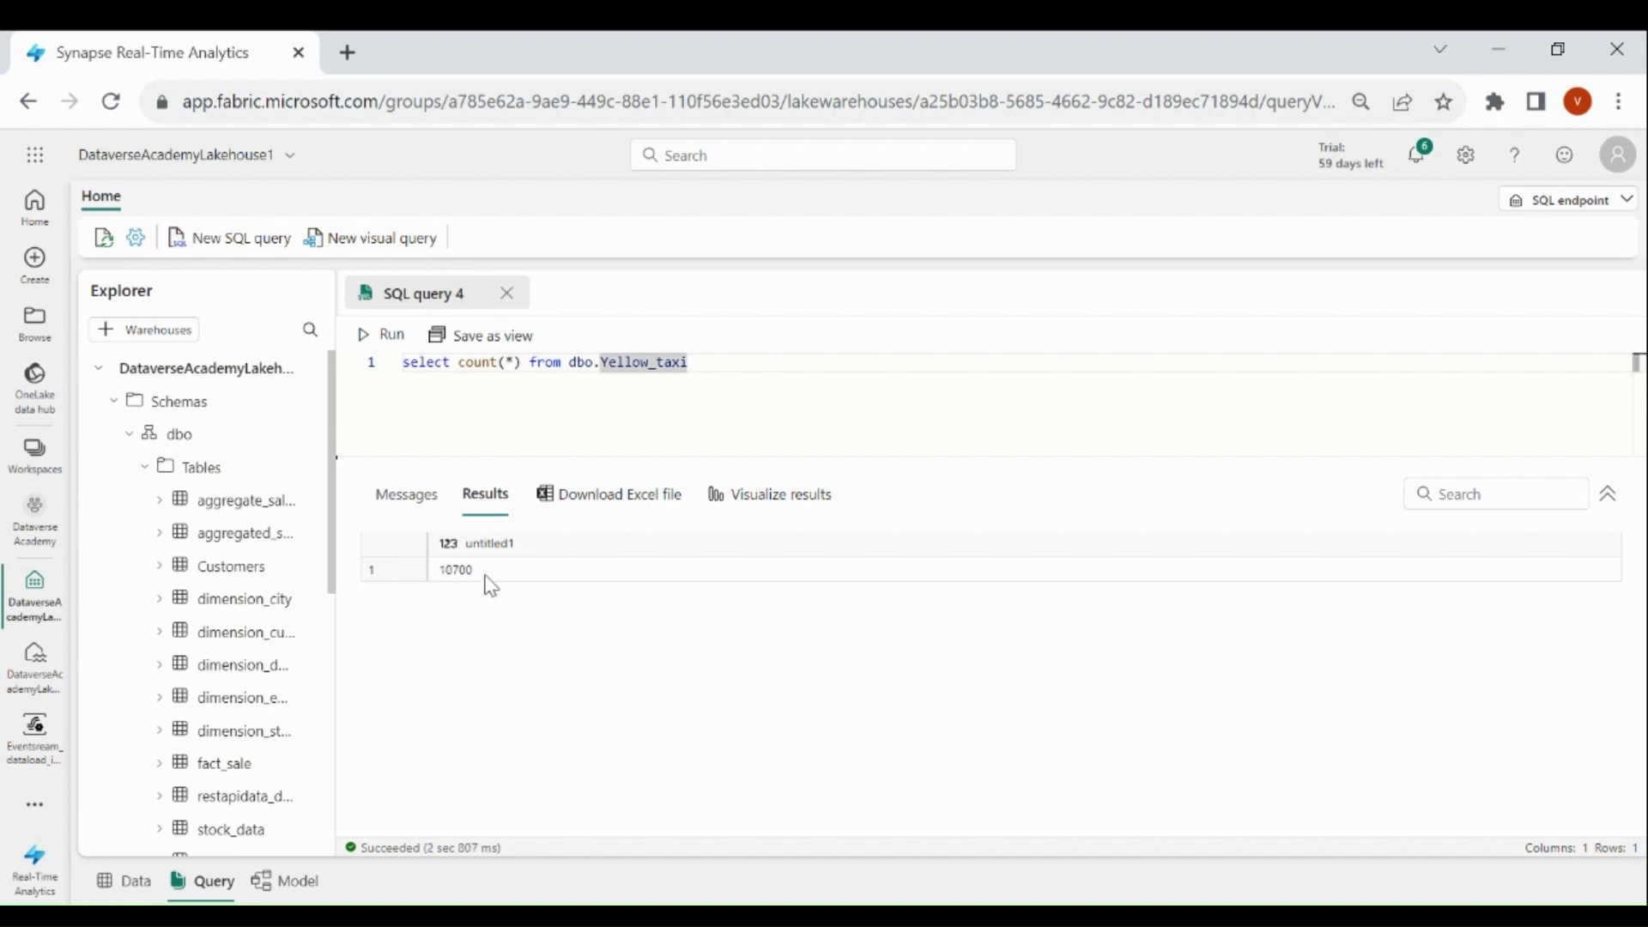
# Return to the Eventsream_dataload_in_Lakehouse eventstream, view the event processing flow of the Yellowtaxitarget destination, and close it without changes
pyautogui.click(34, 737)
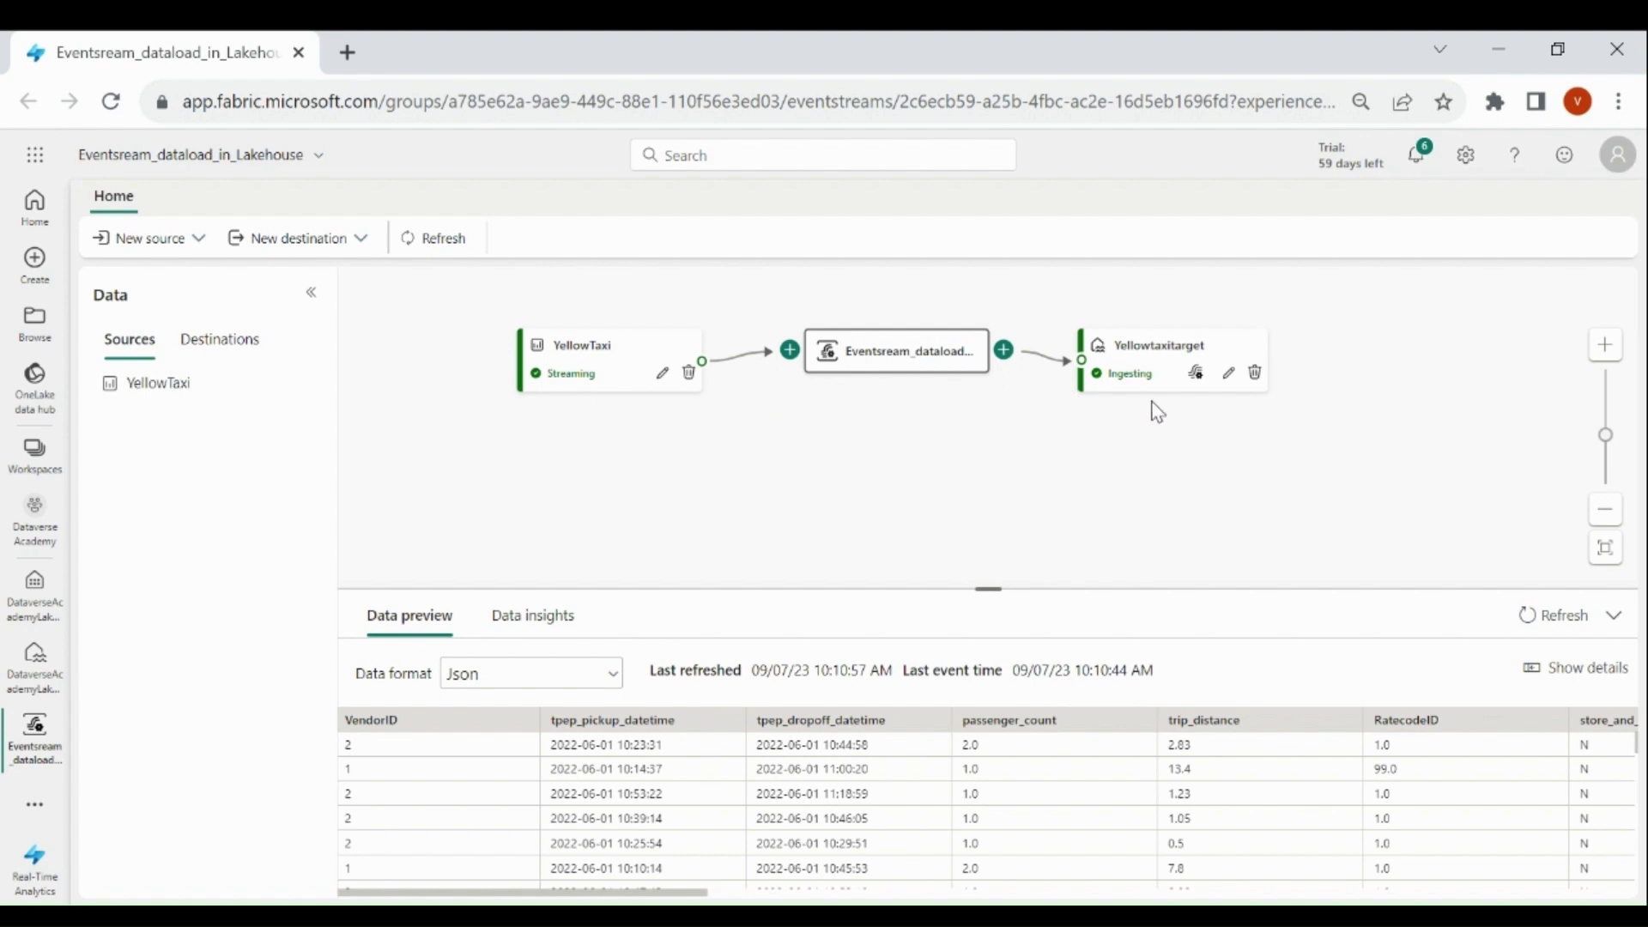
pyautogui.click(1194, 382)
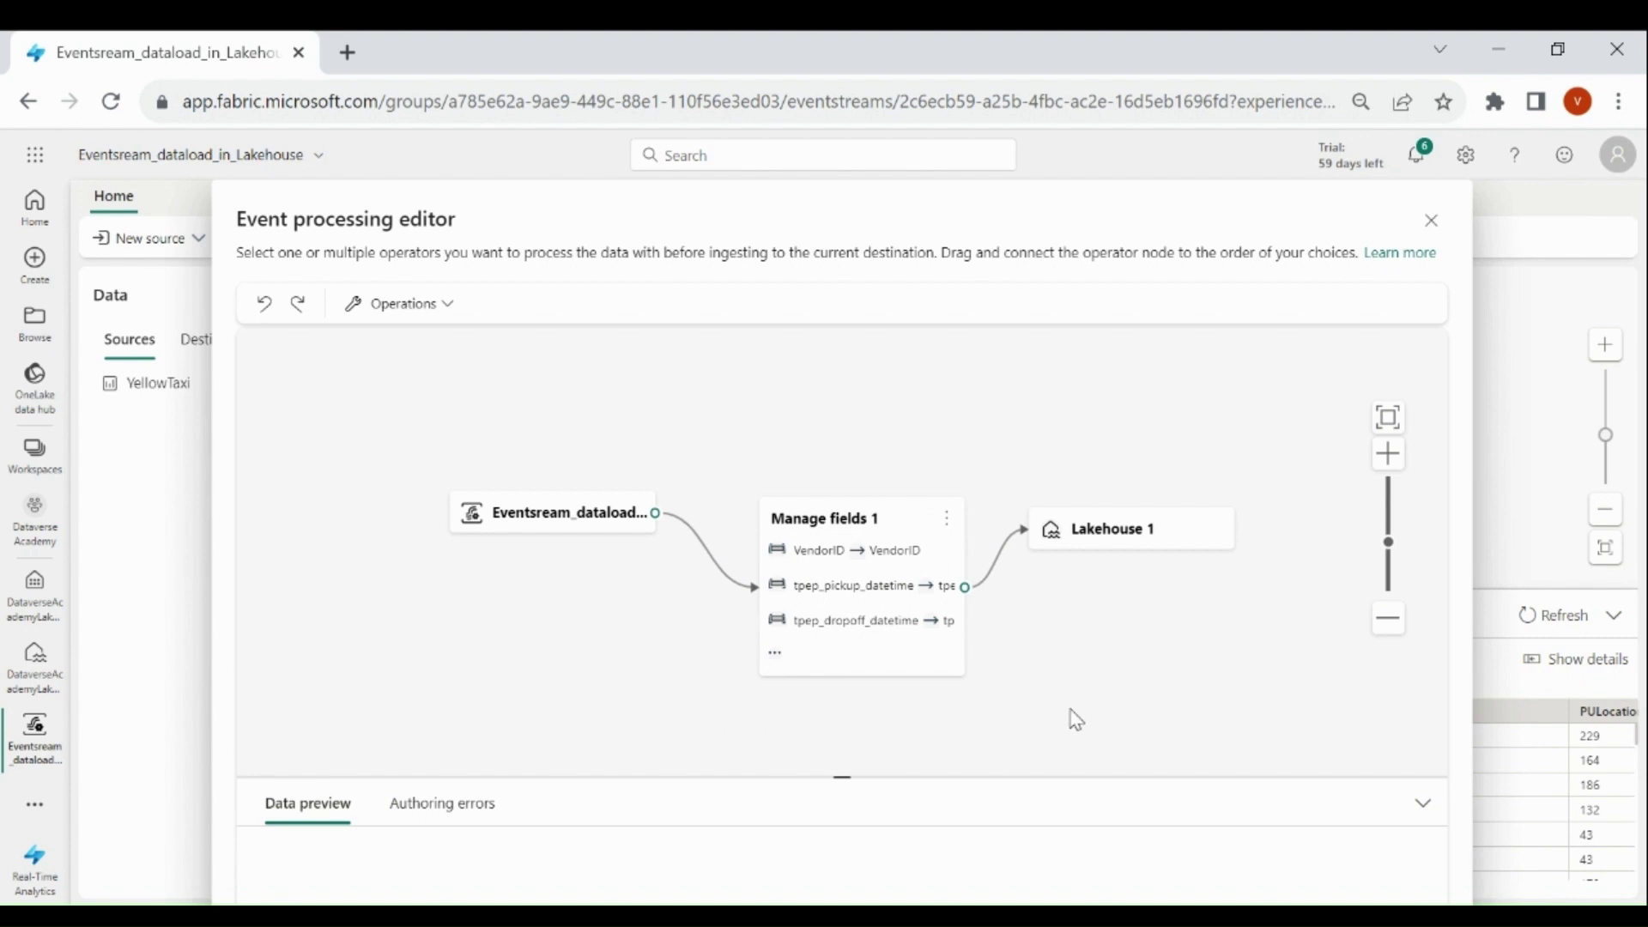
pyautogui.click(1432, 222)
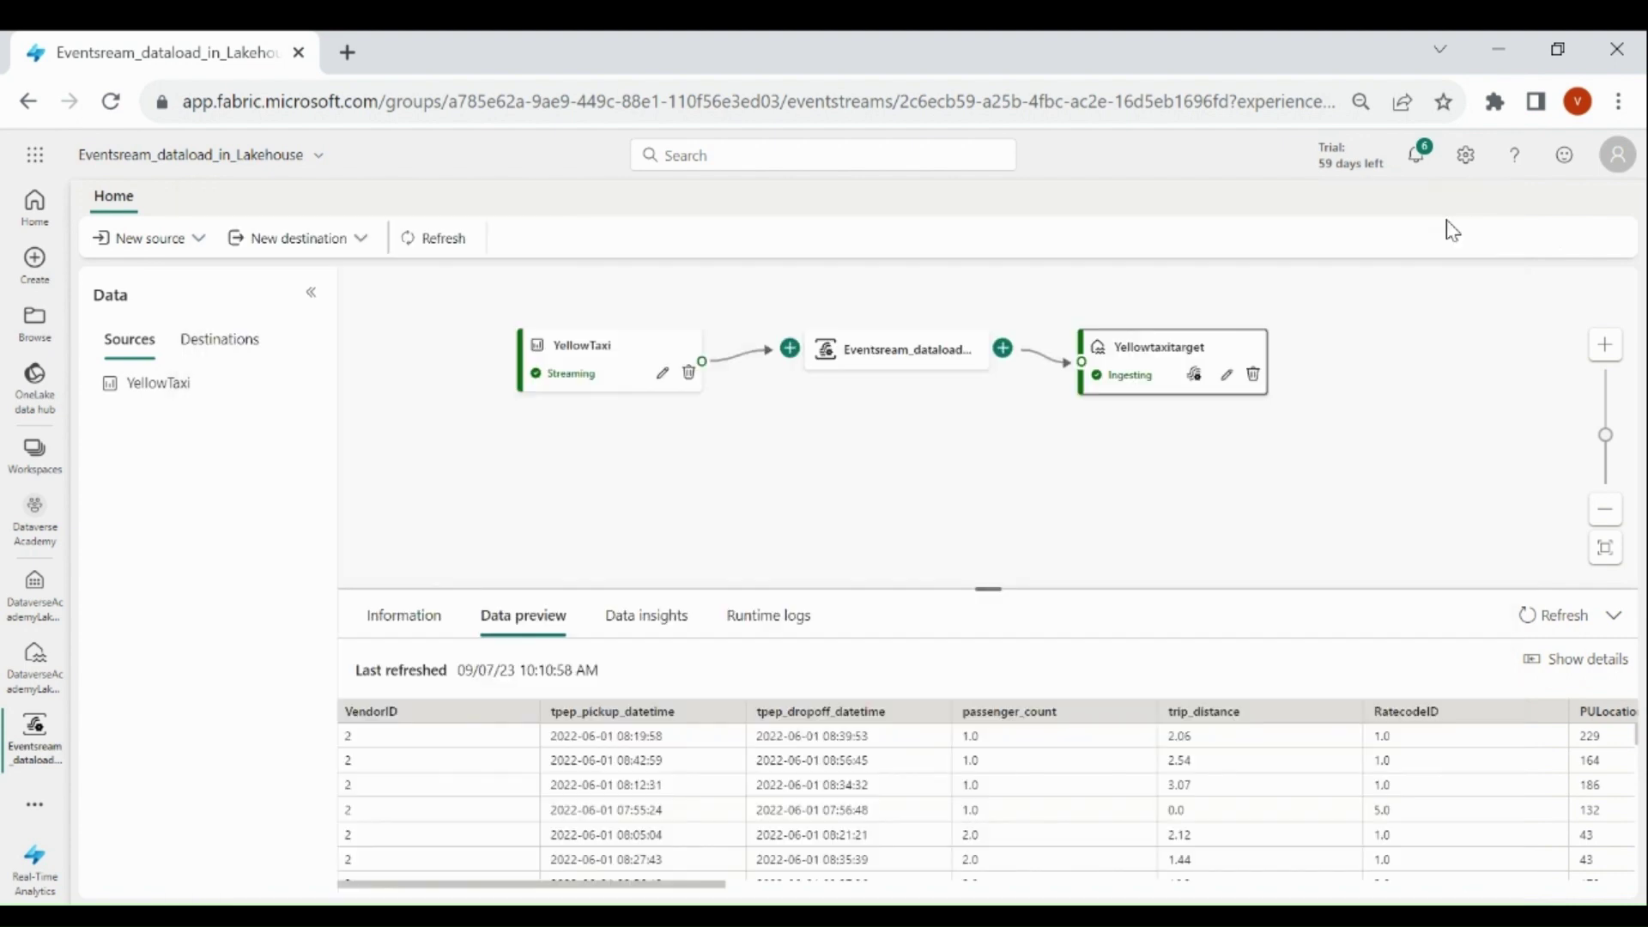